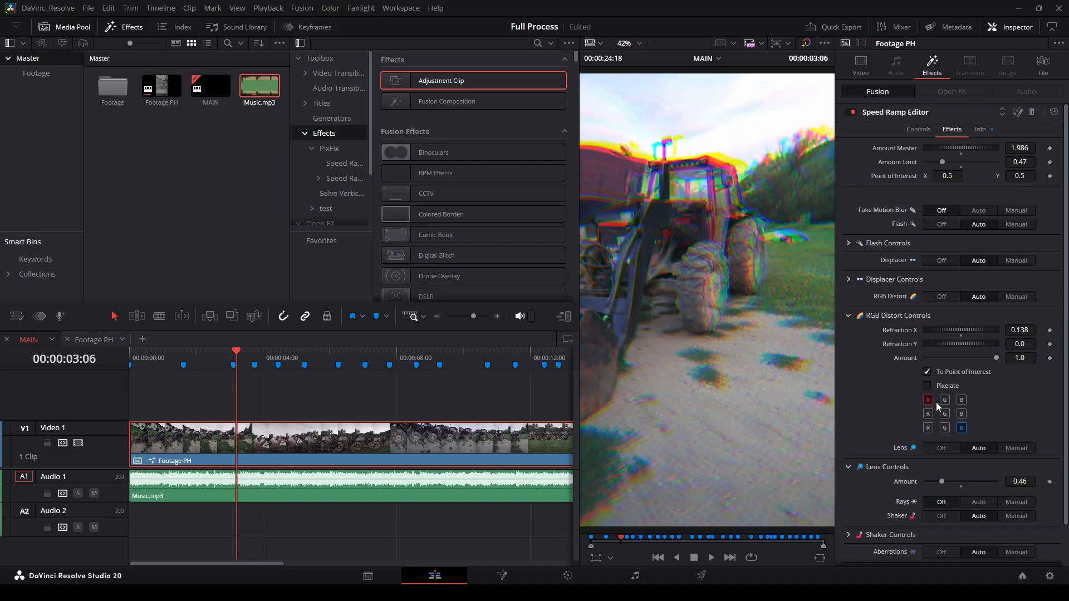
Raise the RGB Distort Refraction X to 0.479 and enable the Pixelate option in the Speed Ramp Editor.
left_click(928, 401)
left_click(928, 399)
left_click_drag(954, 329, 978, 325)
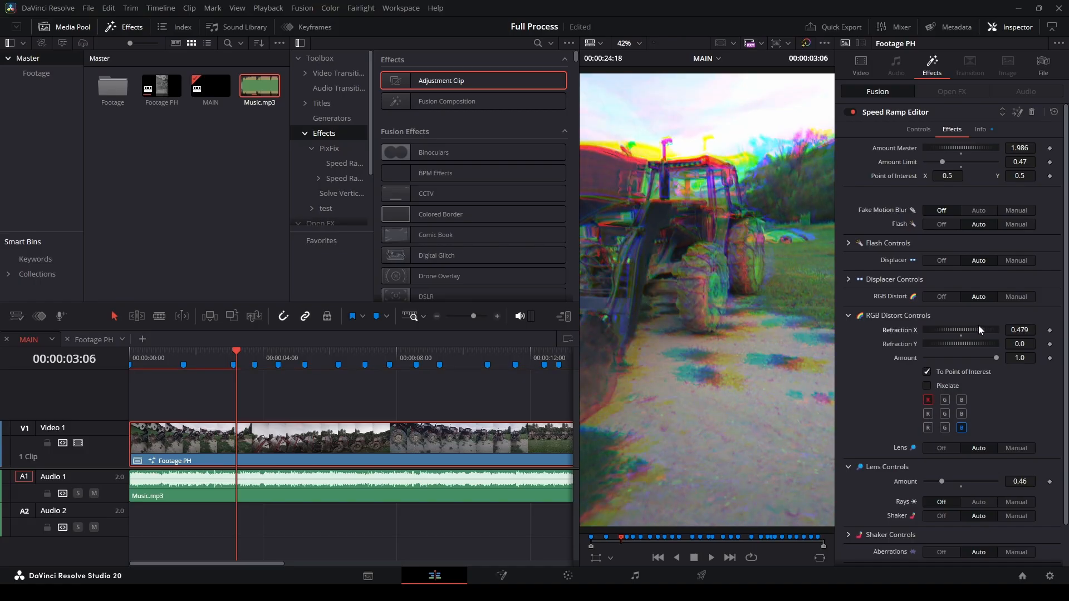
left_click(946, 389)
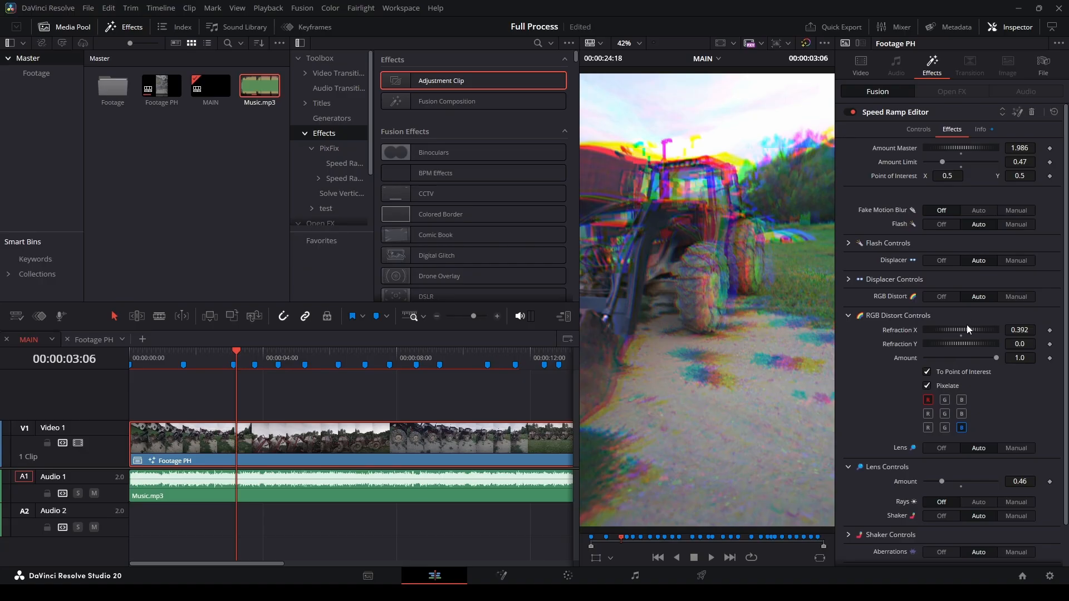
Enable the green channel in the first and third rows of the RGB Distort grid and raise Refraction X to 0.762.
left_click(945, 399)
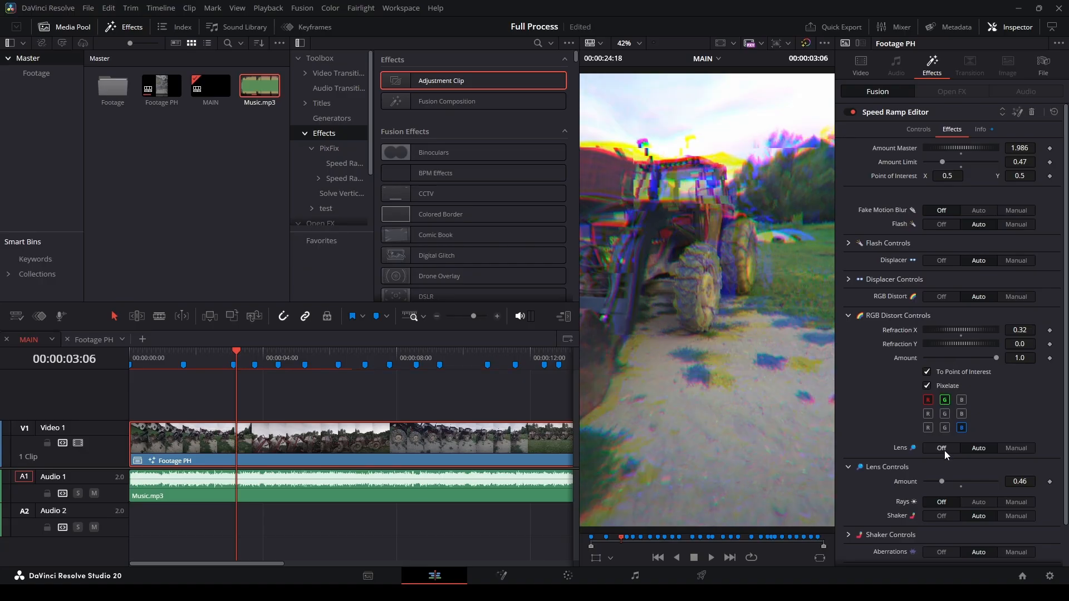
left_click(945, 427)
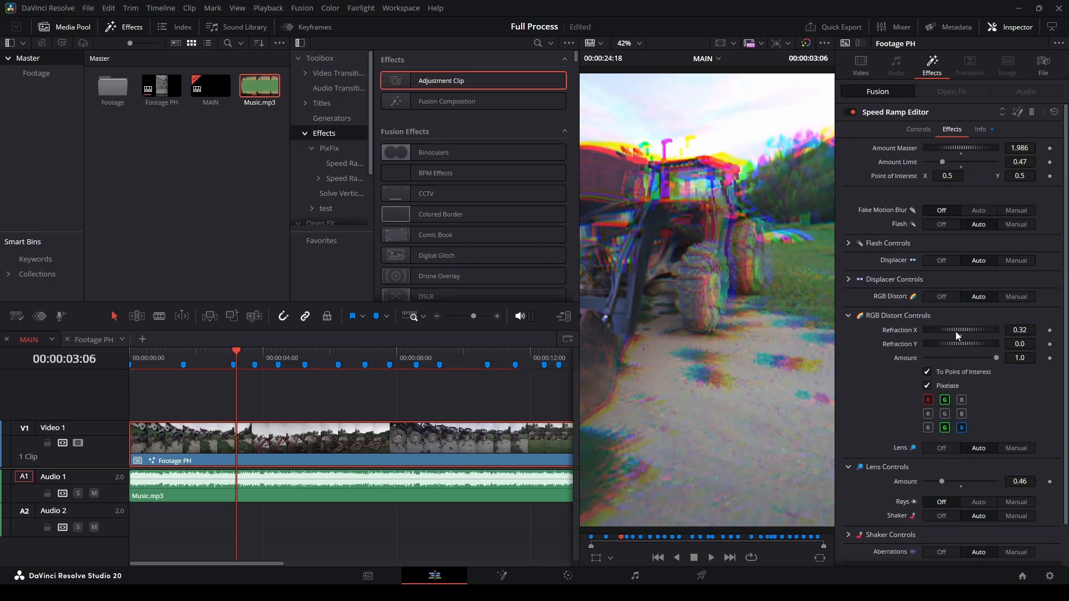
left_click_drag(957, 329, 990, 325)
Preview the RGB distortion in playback and at Marker 3, and toggle its Pixelate option.
key("j")
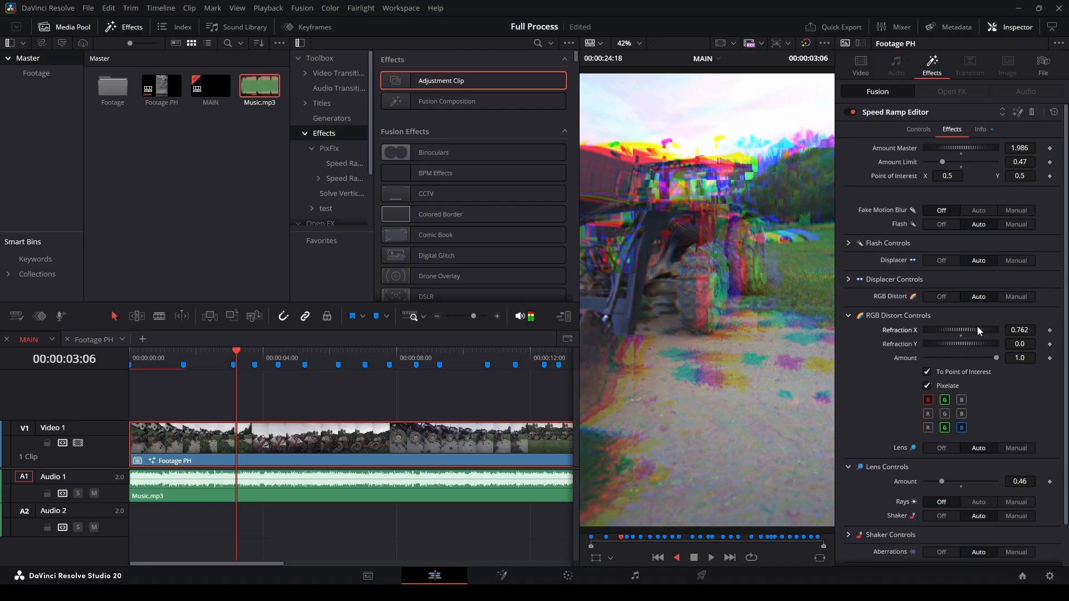
key("l")
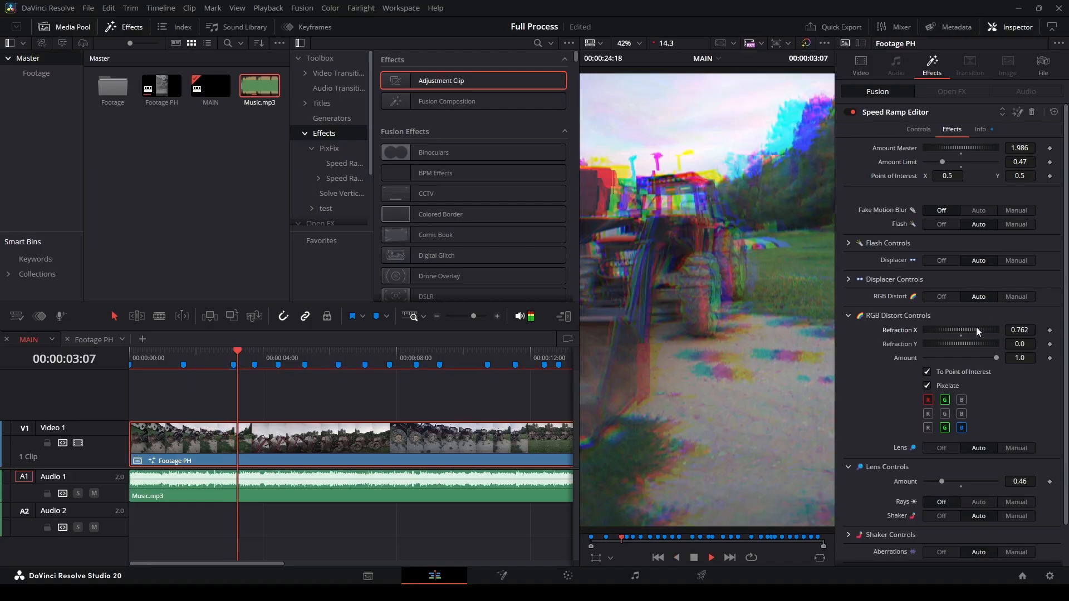
key("shift+Up")
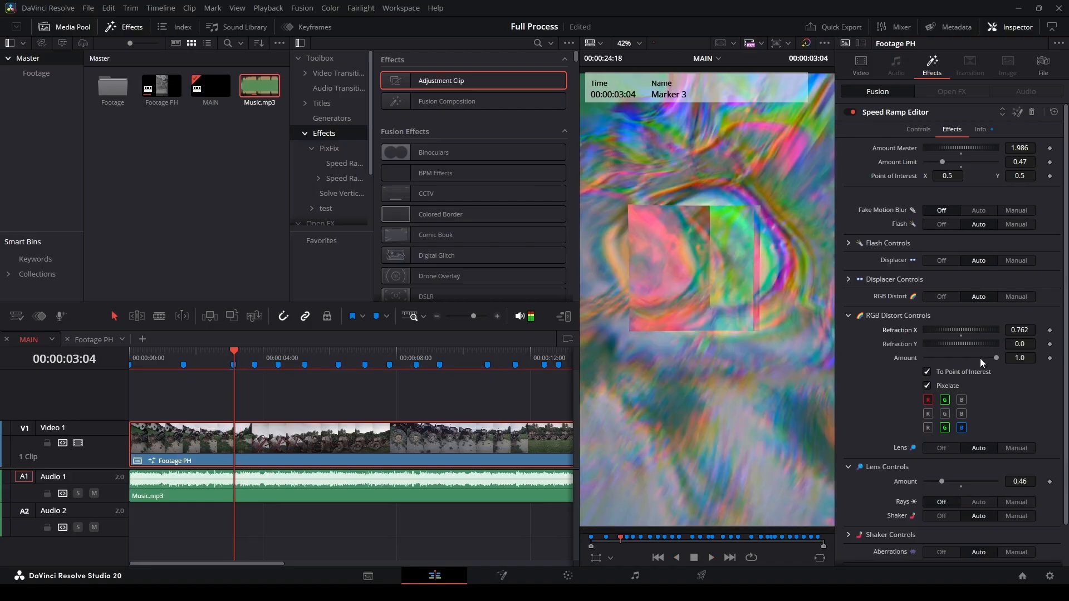
left_click(950, 386)
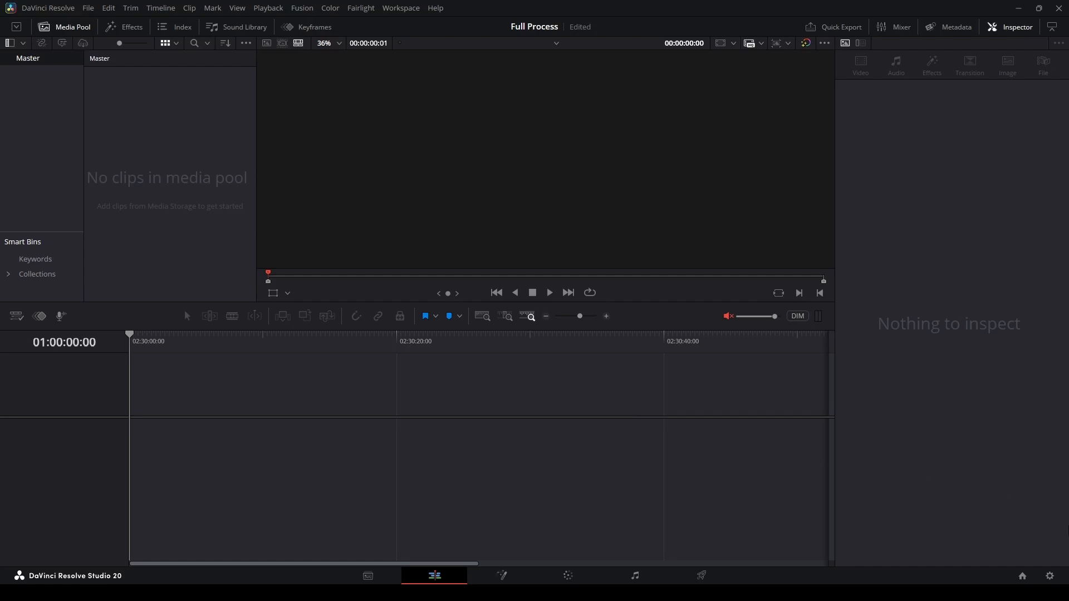
Set the project's timeline frame rate to 30 frames per second in the project settings.
left_click(1052, 577)
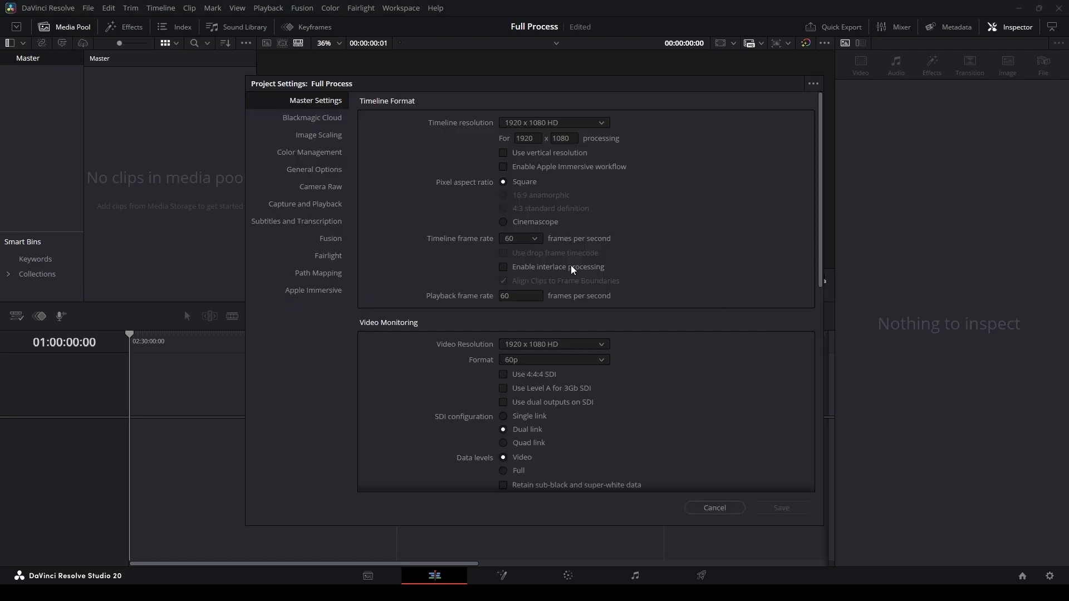
left_click(528, 240)
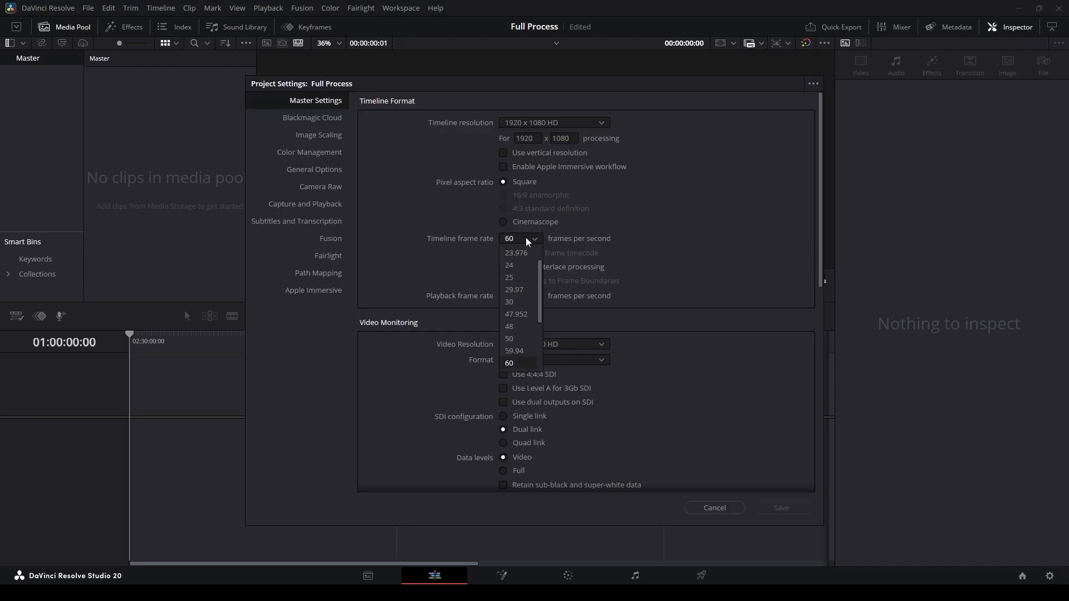
left_click(510, 302)
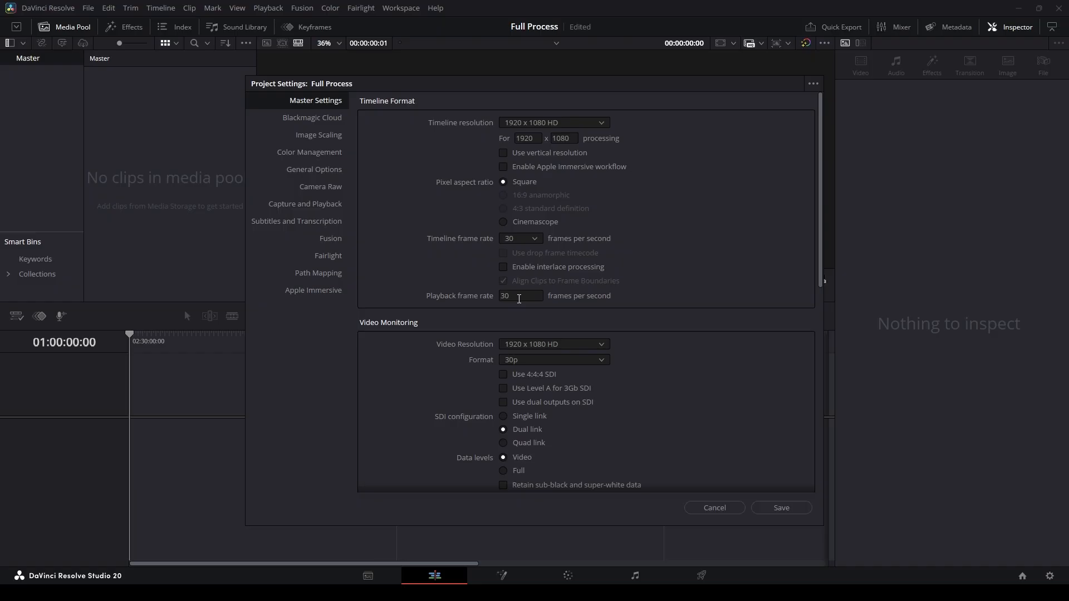
Set both the proxy media format and the optimized media format to DNxHR HQ.
scroll(658, 288, "down", 5)
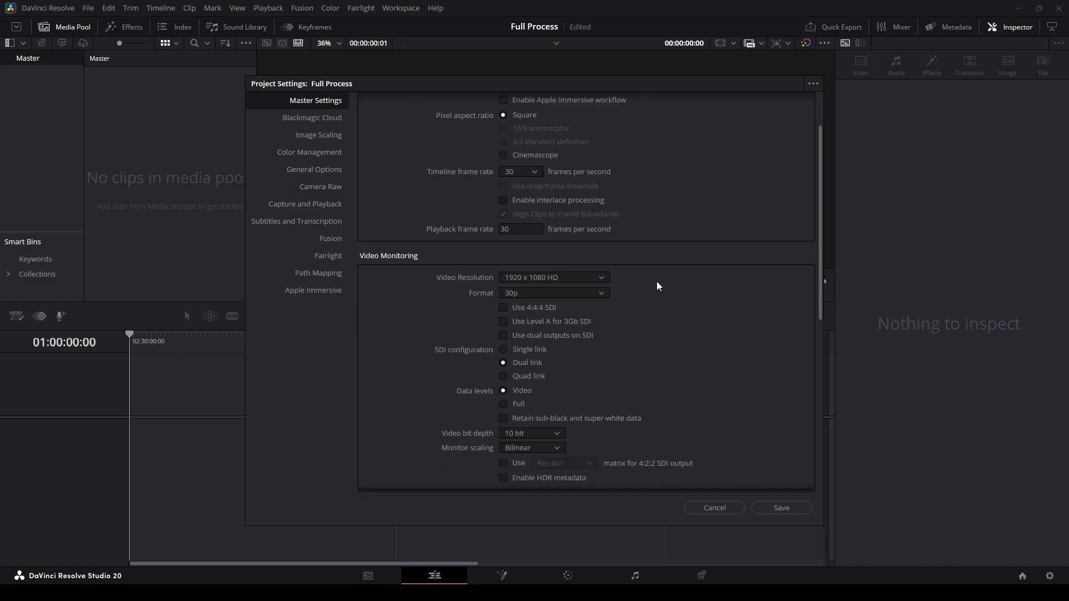
scroll(660, 289, "down", 2)
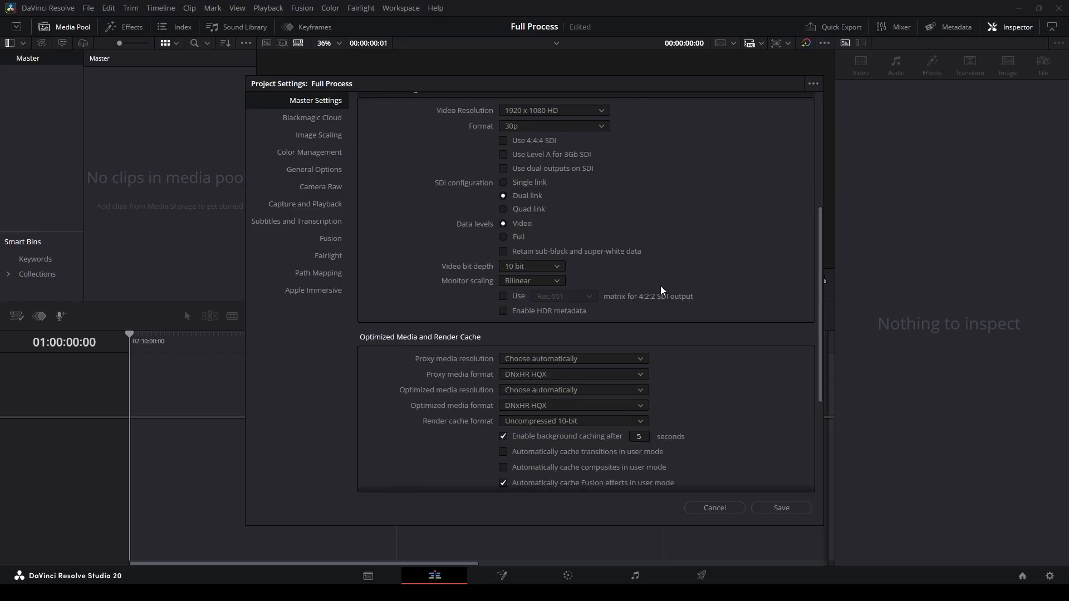
left_click(596, 375)
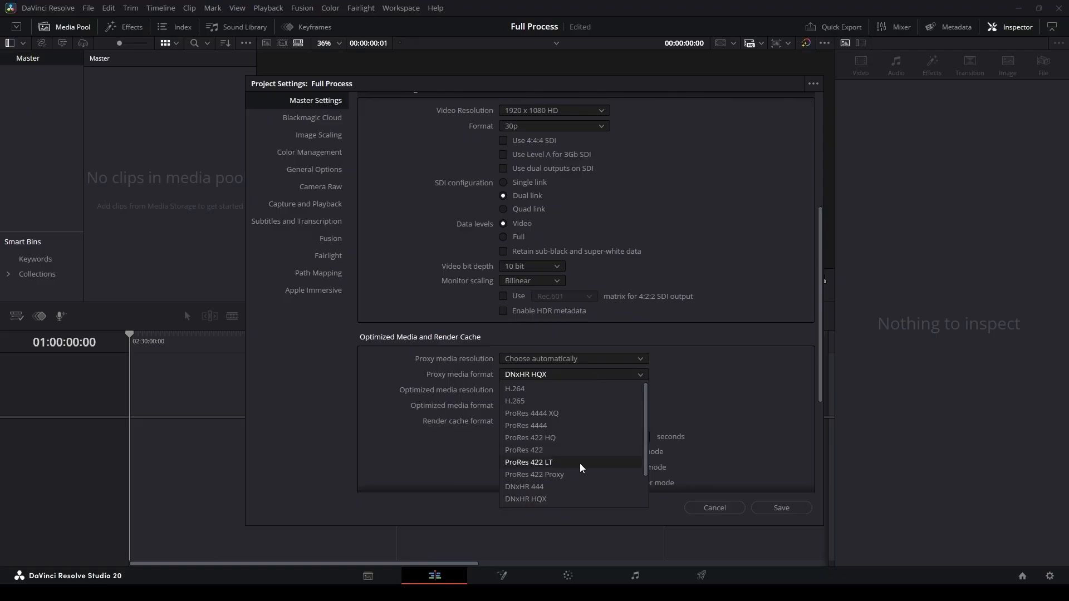
scroll(585, 462, "down", 2)
left_click(567, 475)
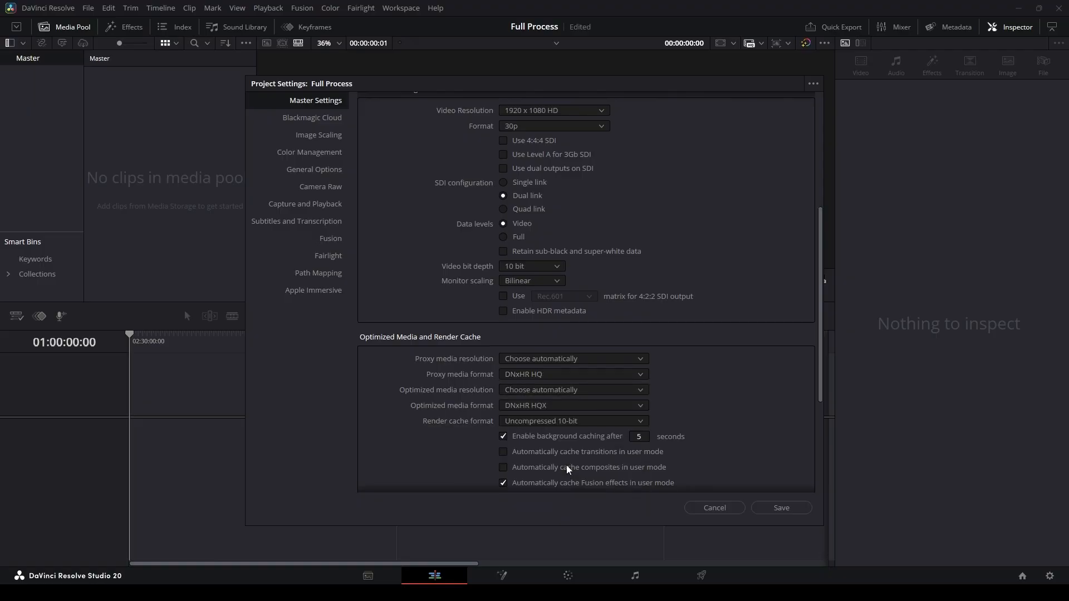
left_click(570, 413)
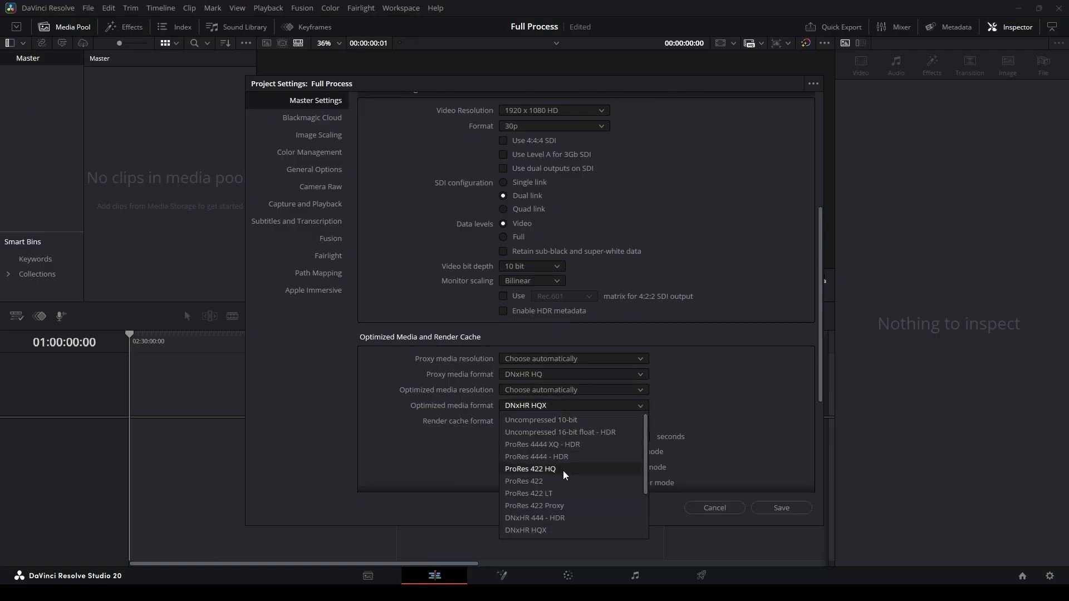
scroll(568, 476, "down", 3)
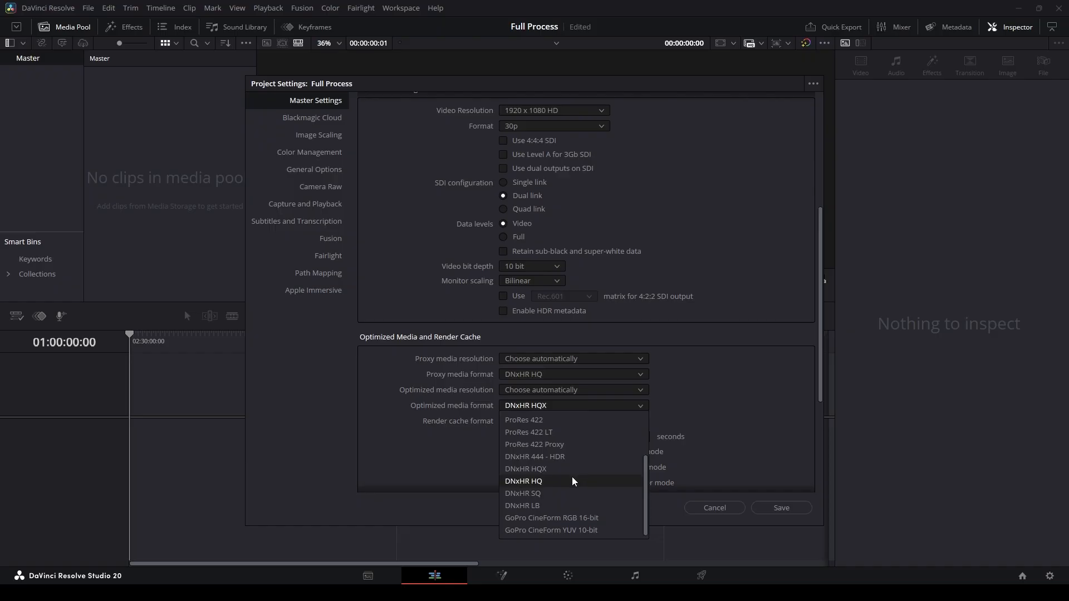
left_click(573, 481)
Set the render cache format to DNxHR HQ and save the project settings.
left_click(573, 427)
scroll(577, 490, "down", 3)
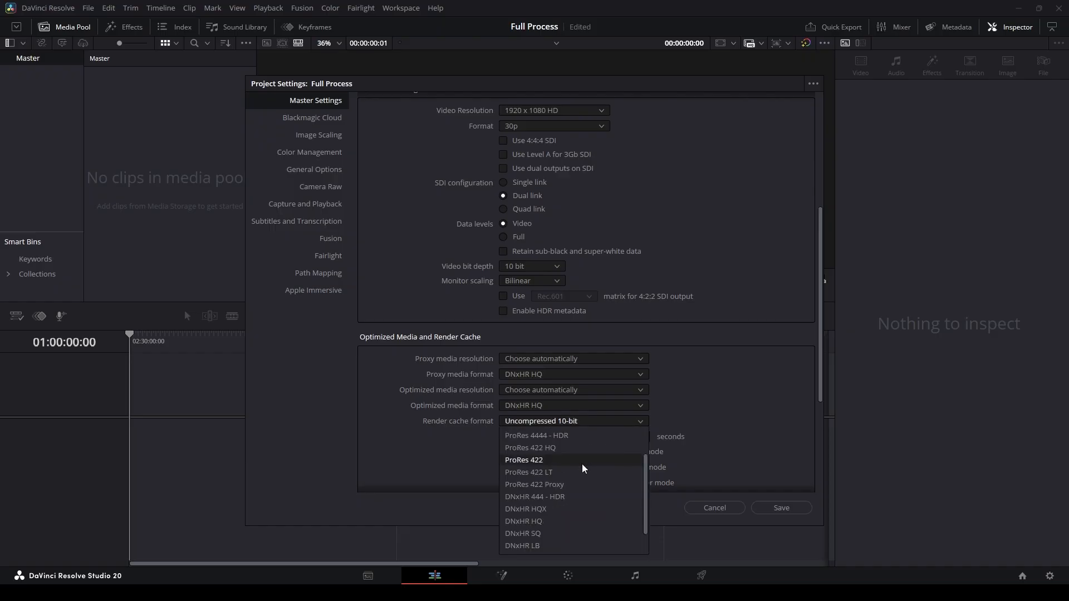
left_click(576, 497)
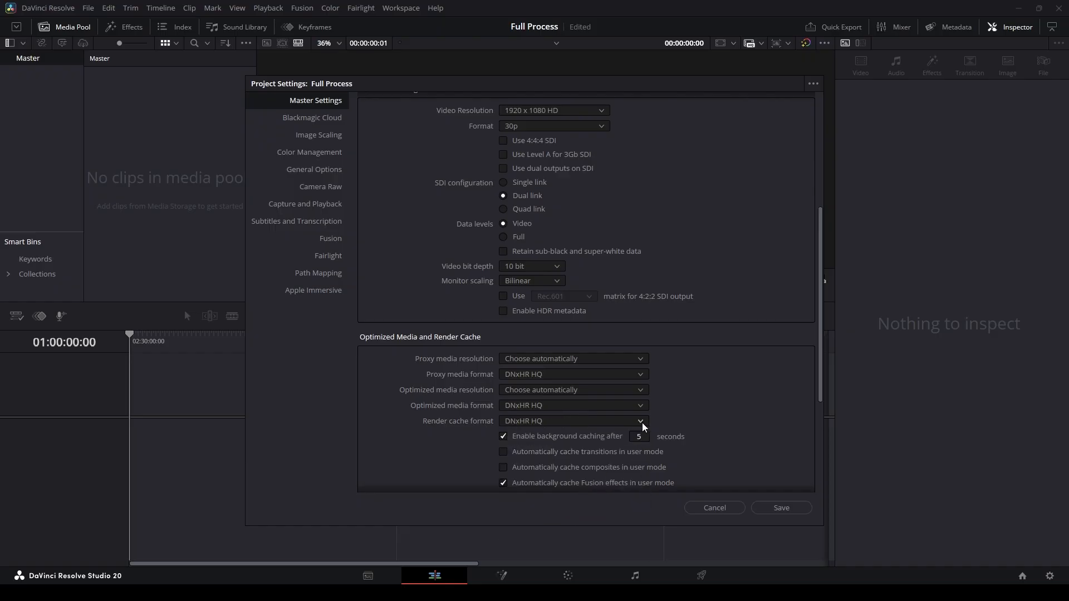
left_click(782, 508)
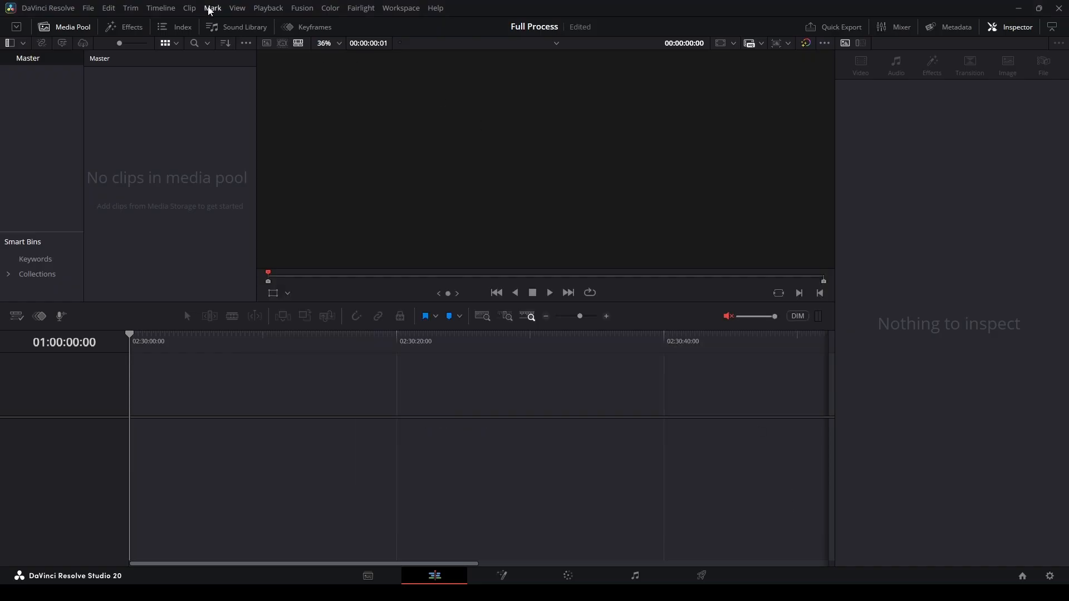
Choose the project's render cache mode among the playback options.
left_click(268, 9)
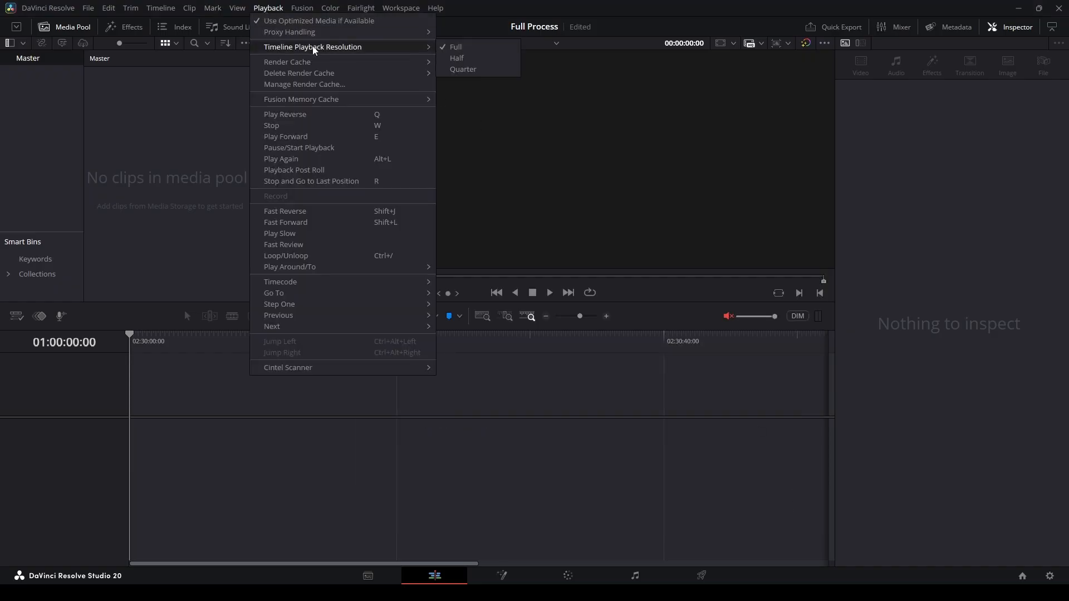
mouse_move(310, 62)
left_click(468, 85)
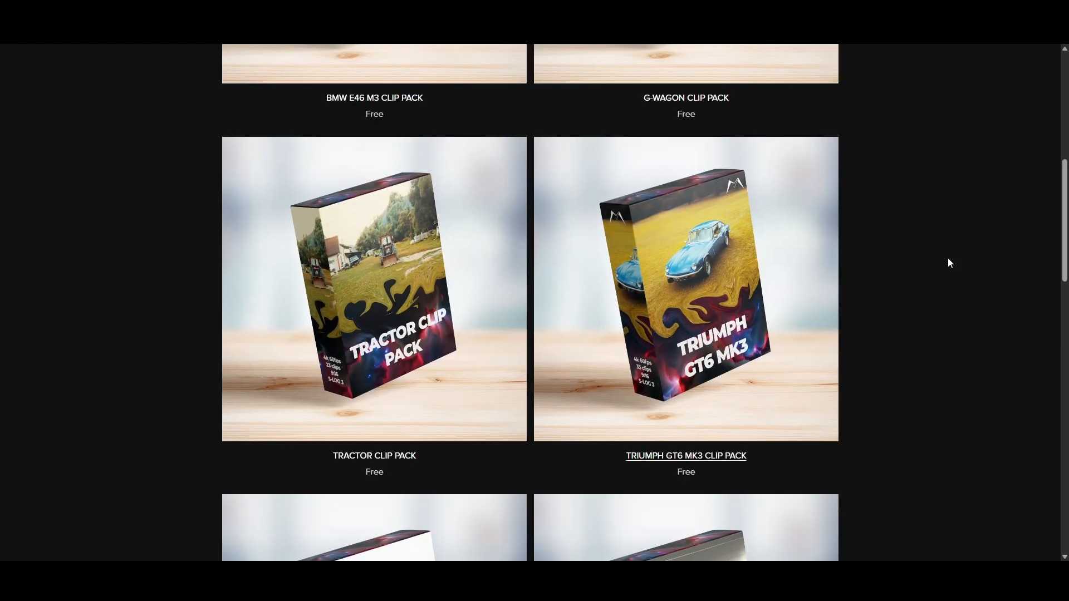
Browse the free clip packs on the website and open the Tractor Clip Pack.
scroll(971, 257, "down", 1)
scroll(972, 257, "up", 1)
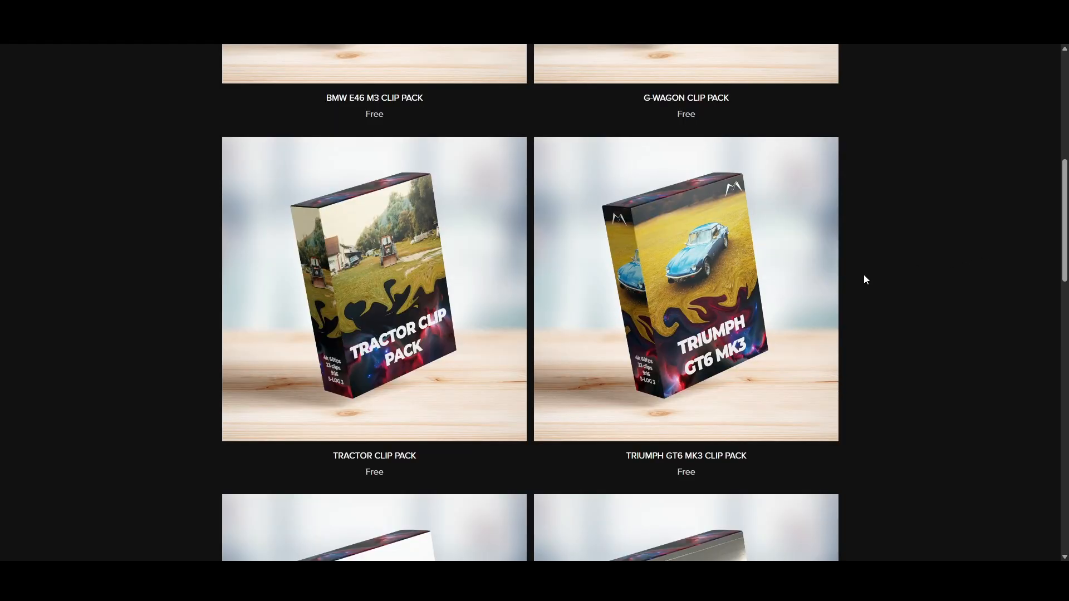
left_click(442, 264)
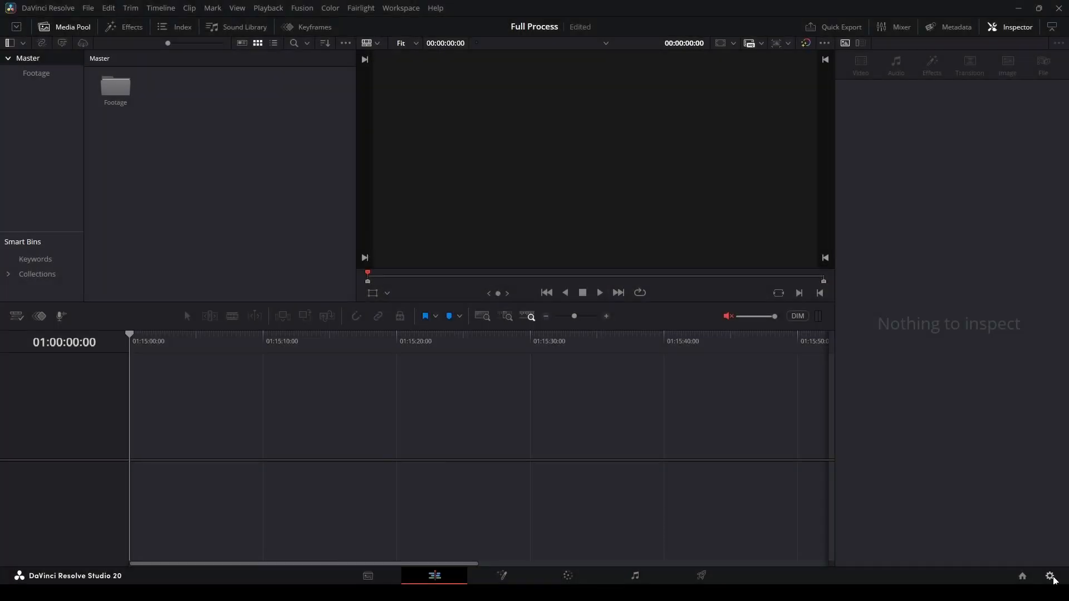
Switch the project to the 1080 x 1920 vertical resolution, save the settings, and extend the timeline viewer to full height.
left_click(1050, 577)
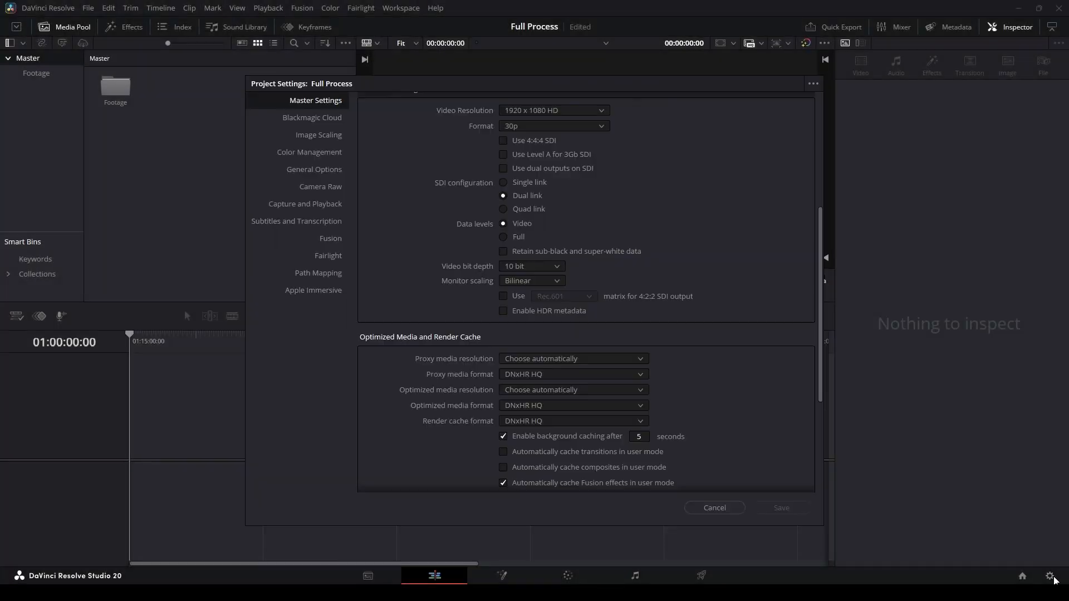
scroll(746, 333, "up", 5)
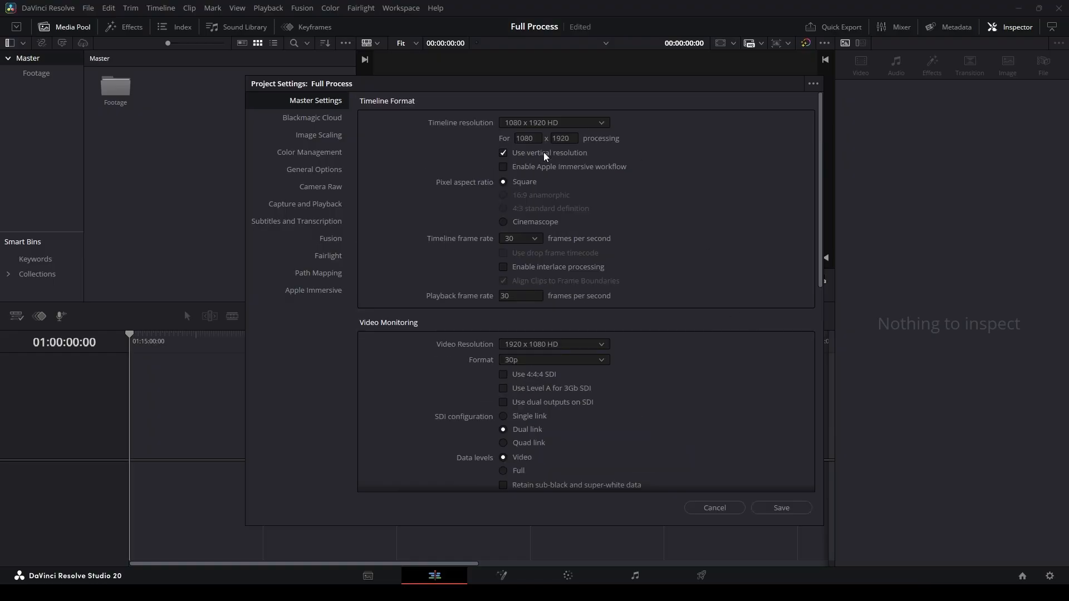
left_click(781, 508)
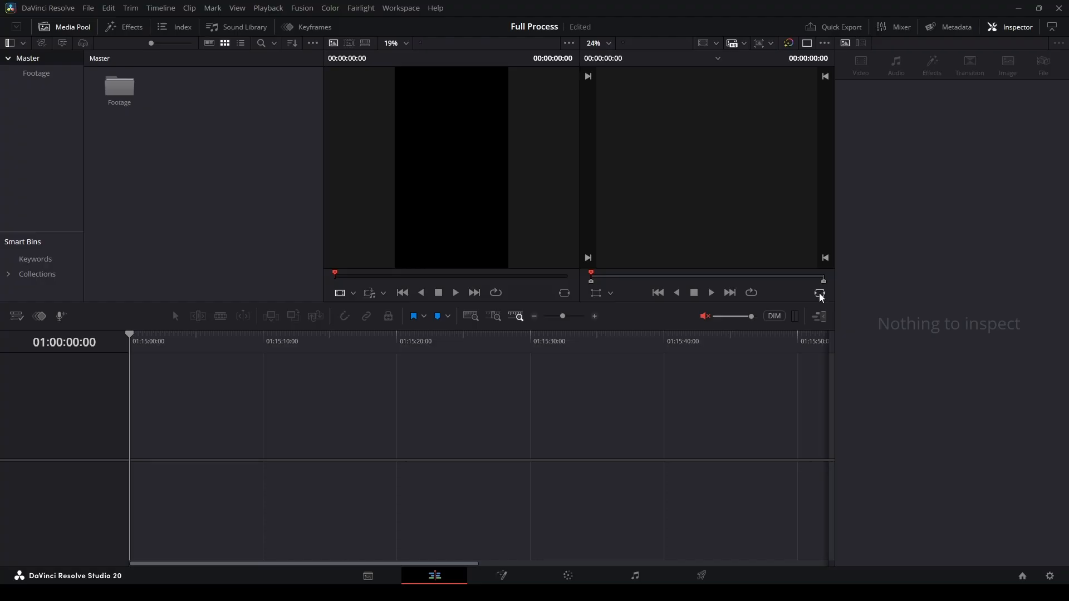
left_click(820, 317)
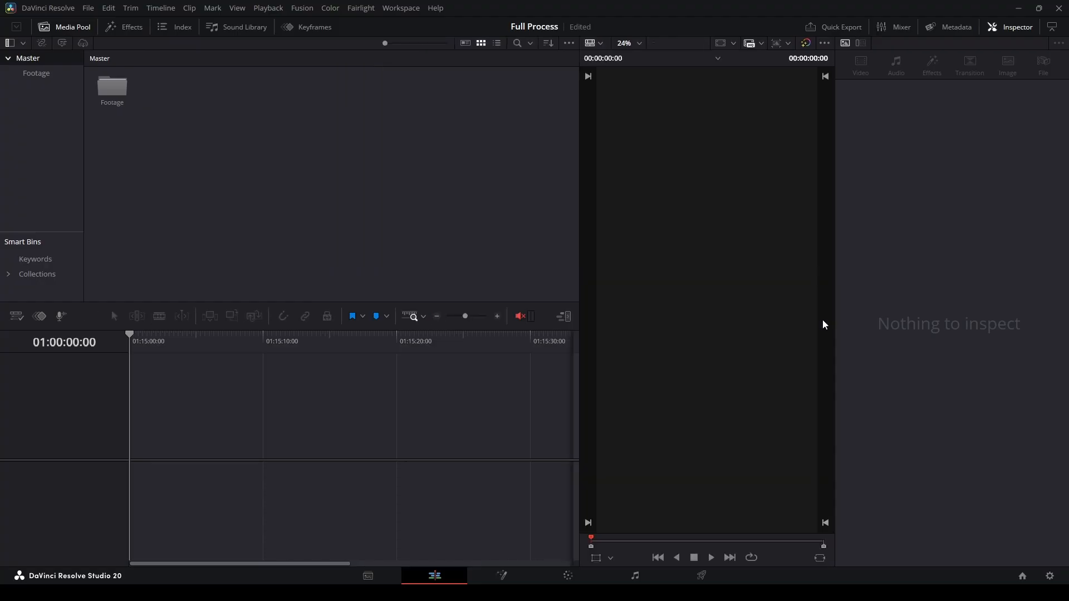
Create a new empty timeline named MAIN in the Master bin.
right_click(200, 151)
mouse_move(246, 157)
left_click(460, 156)
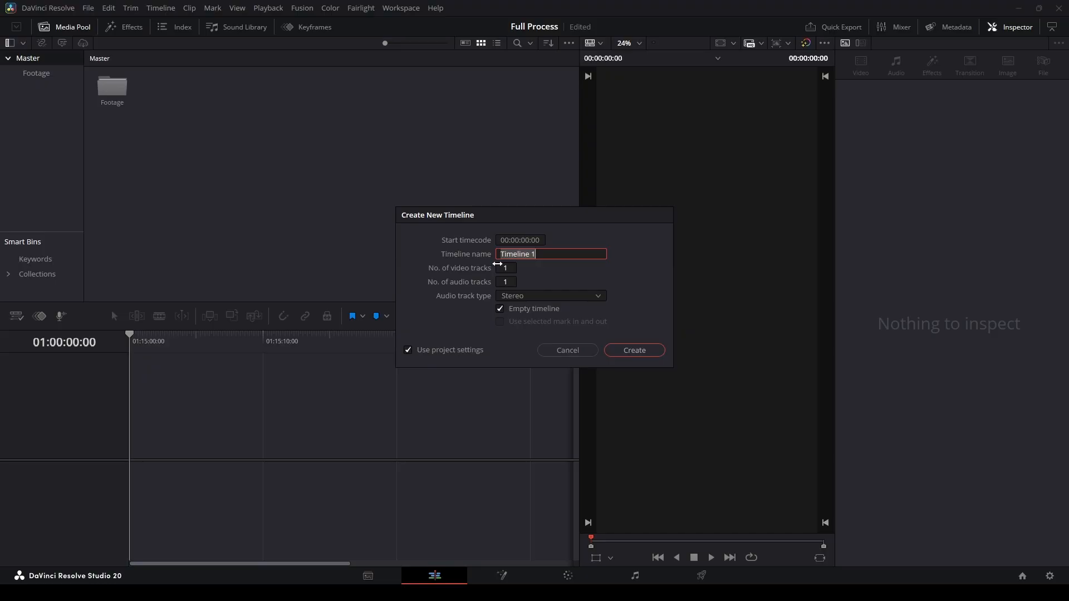
type("MAIN")
key("Return")
Create a second empty timeline named Footage PH in the Master bin.
right_click(323, 151)
left_click(559, 163)
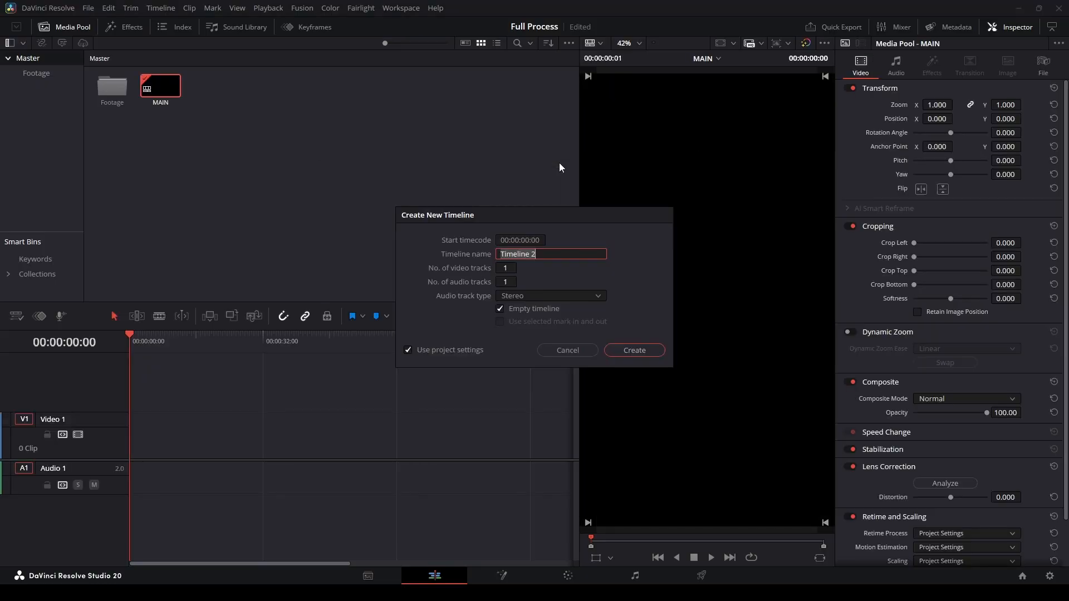
type("Footage PH")
key("Return")
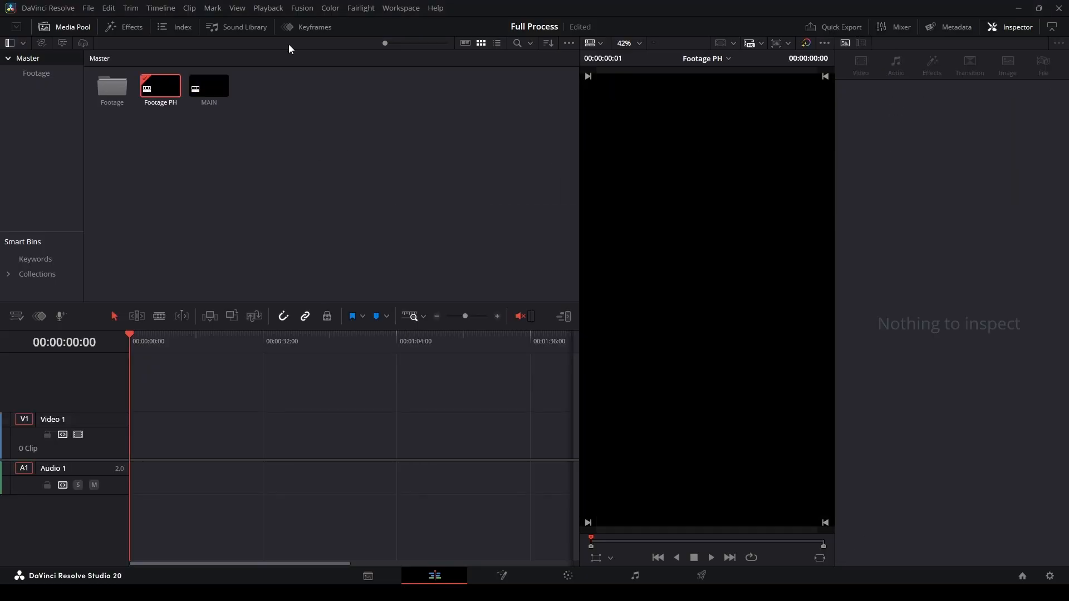
Turn on stacked timelines and open the MAIN timeline alongside Footage PH.
left_click(18, 317)
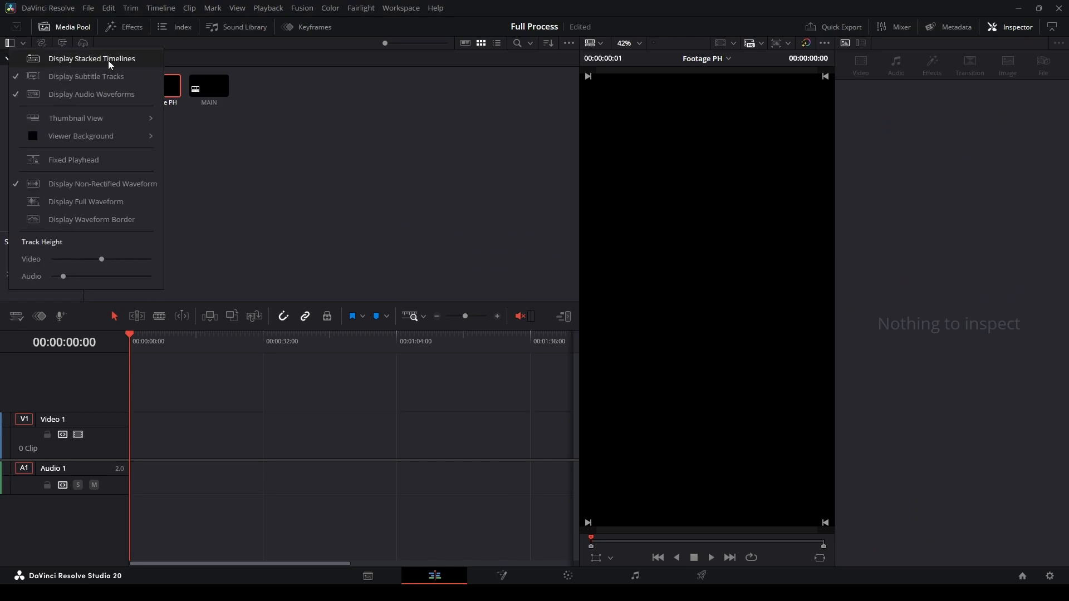
left_click(78, 60)
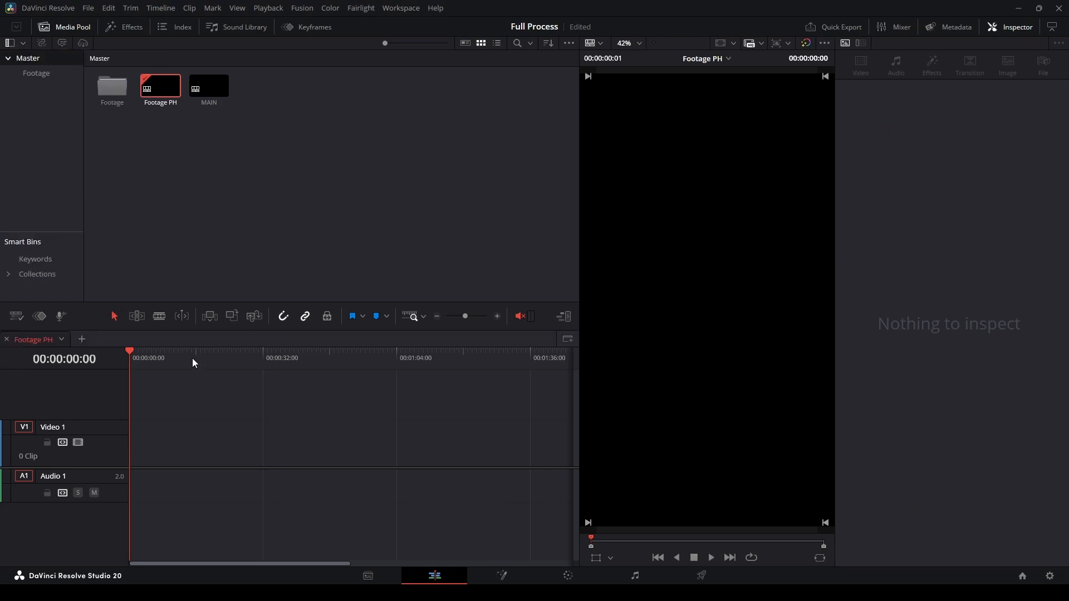
double_click(204, 93)
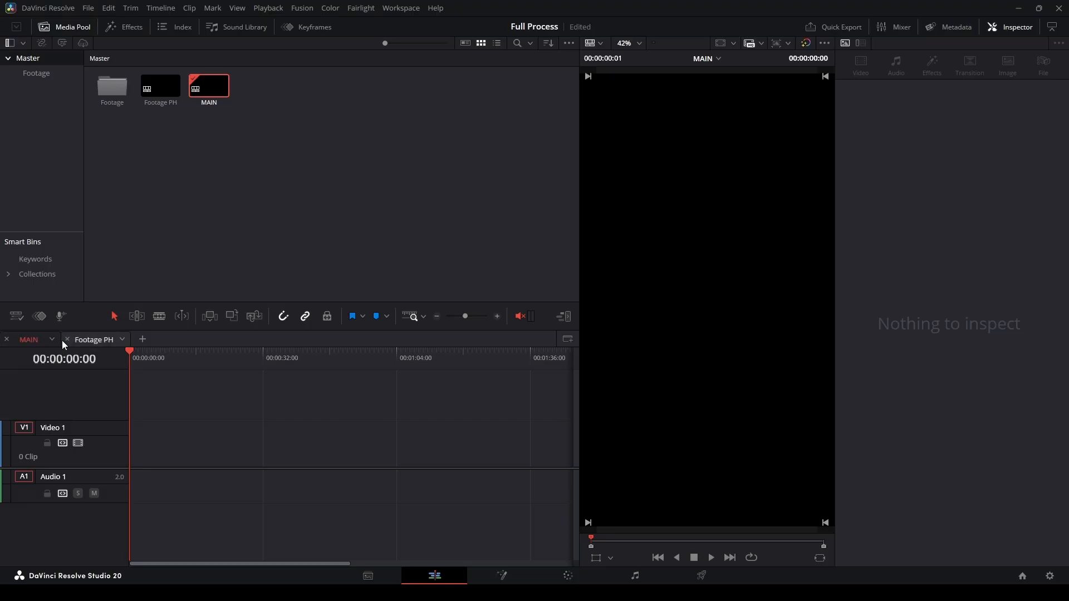
Place all the clips from the Footage bin onto the Footage PH timeline.
left_click(94, 340)
double_click(105, 85)
key("ctrl+a")
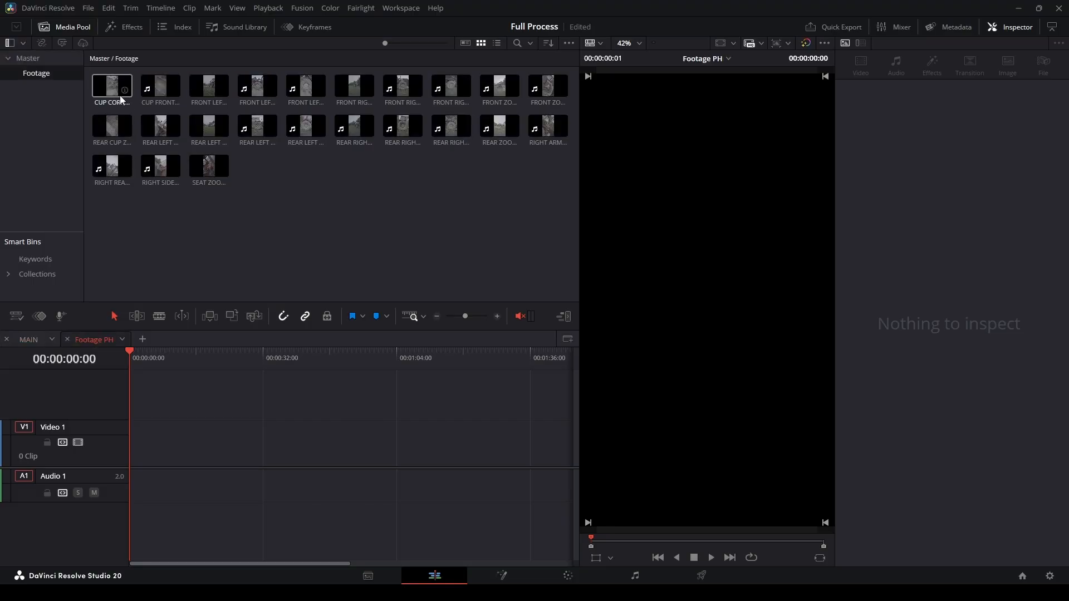
left_click_drag(111, 89, 177, 455)
Delete the clips' audio from the Footage PH timeline and close the gap before the first video clip.
scroll(182, 427, "down", 1)
left_click_drag(457, 526, 157, 483)
key("BackSpace")
left_click(139, 452)
key("BackSpace")
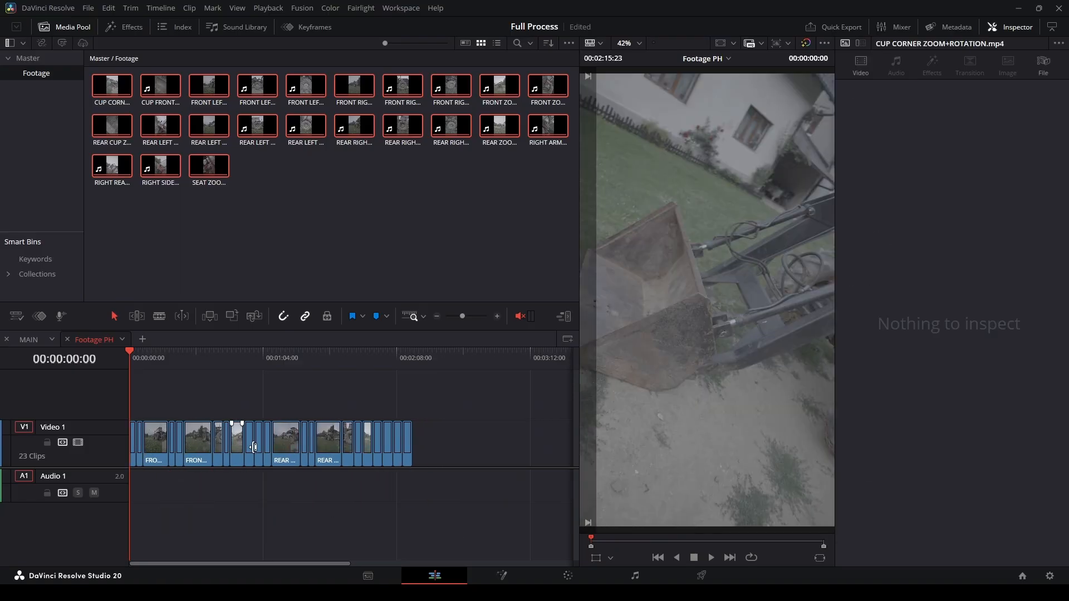
Play through the first clips on the Footage PH timeline to review playback.
scroll(267, 449, "up", 1)
key("l")
key("l")
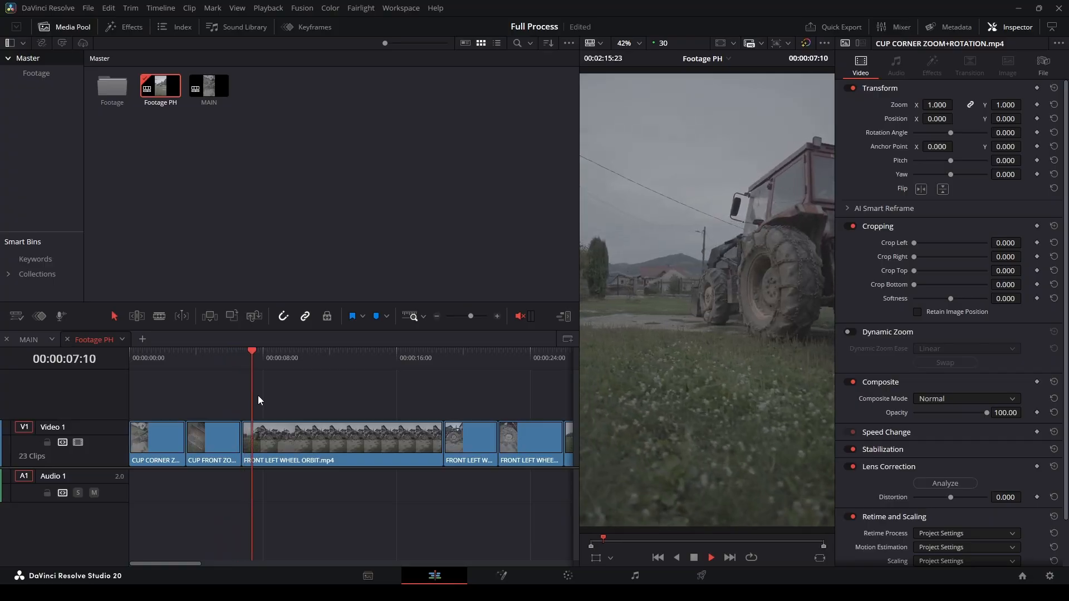
scroll(318, 424, "down", 1)
key("space")
scroll(372, 476, "down", 2)
Generate proxy media for all the clips in the Footage bin.
key("ctrl+a")
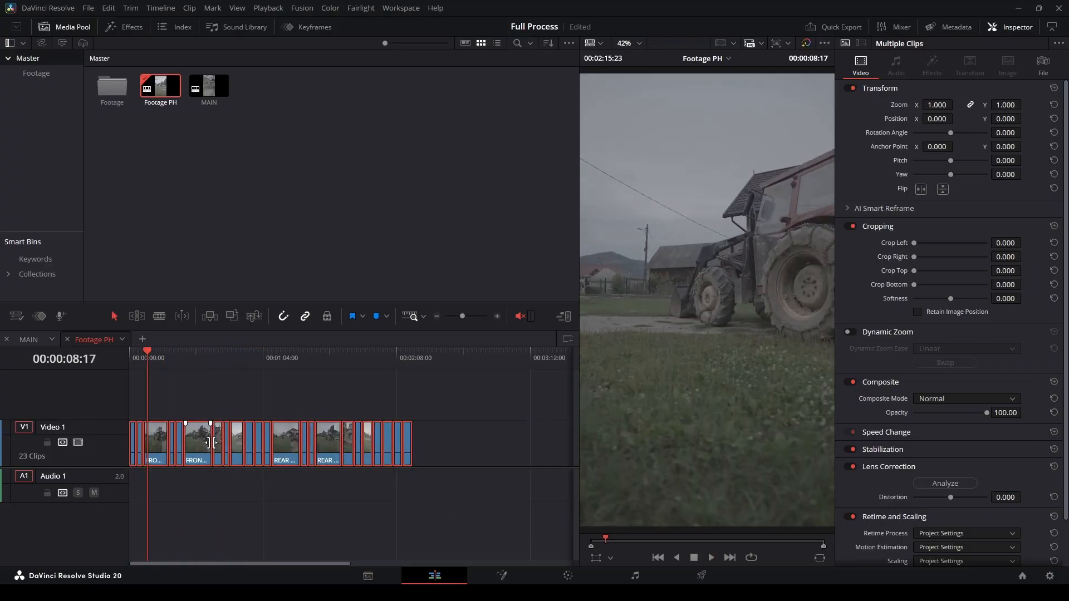
double_click(112, 87)
key("ctrl+a")
right_click(206, 164)
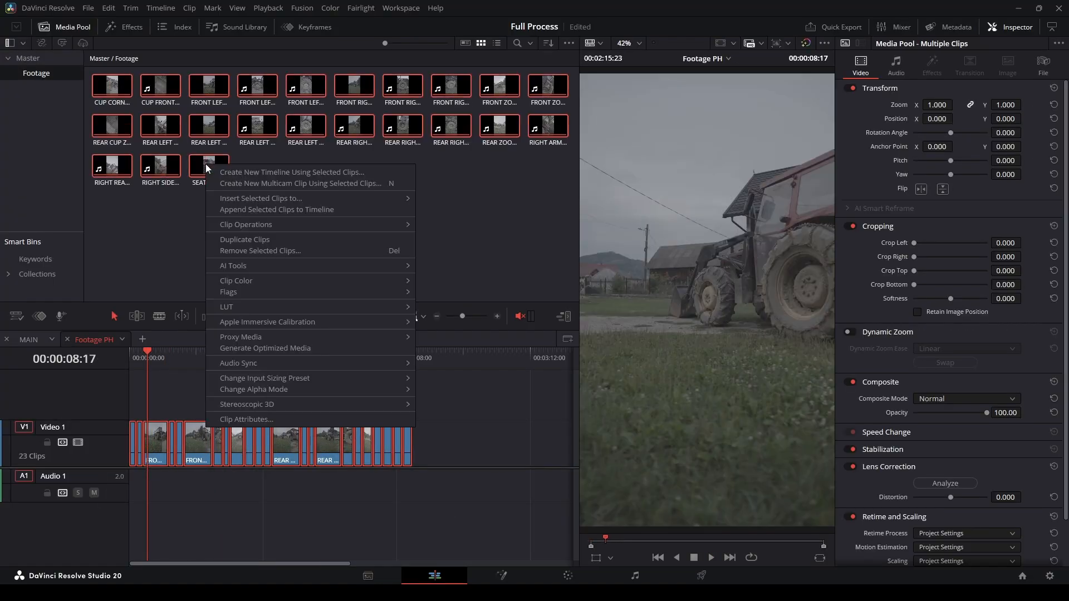
mouse_move(307, 338)
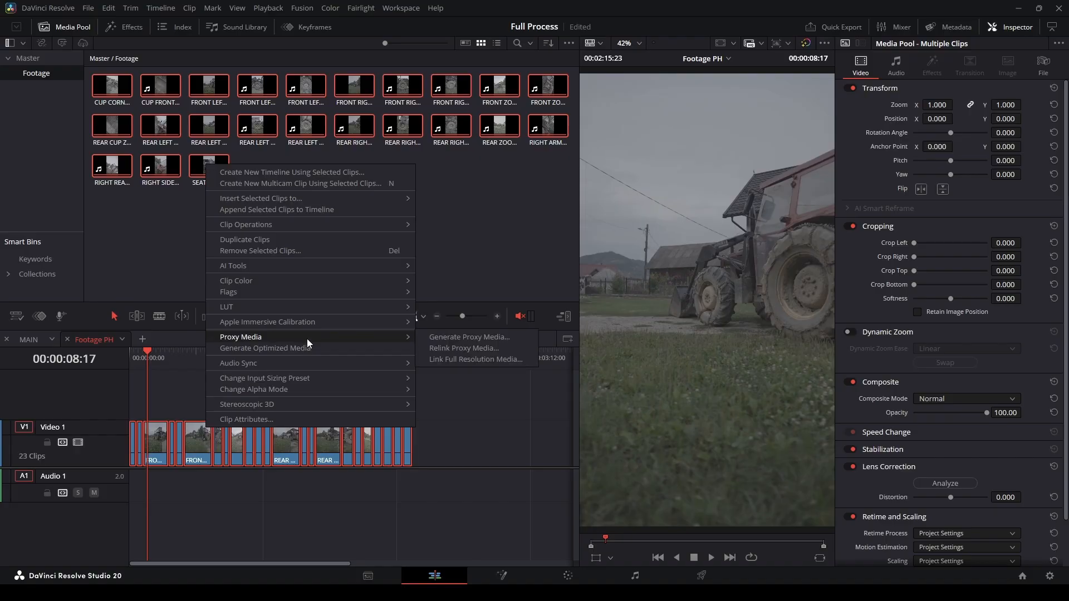
left_click(454, 339)
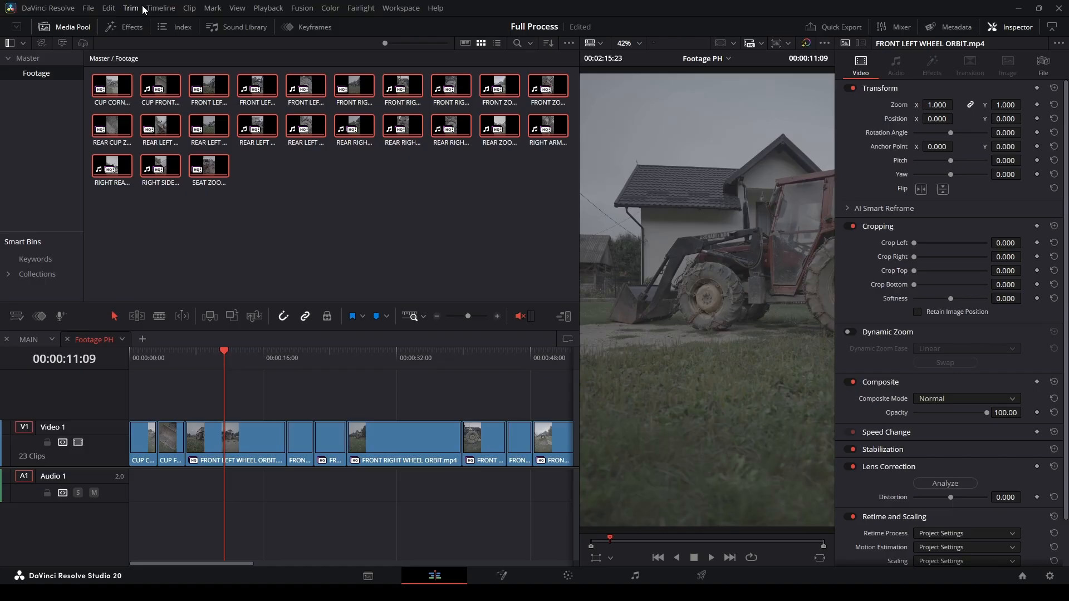
Set the proxy handling to Prefer Proxies.
left_click(268, 8)
mouse_move(293, 49)
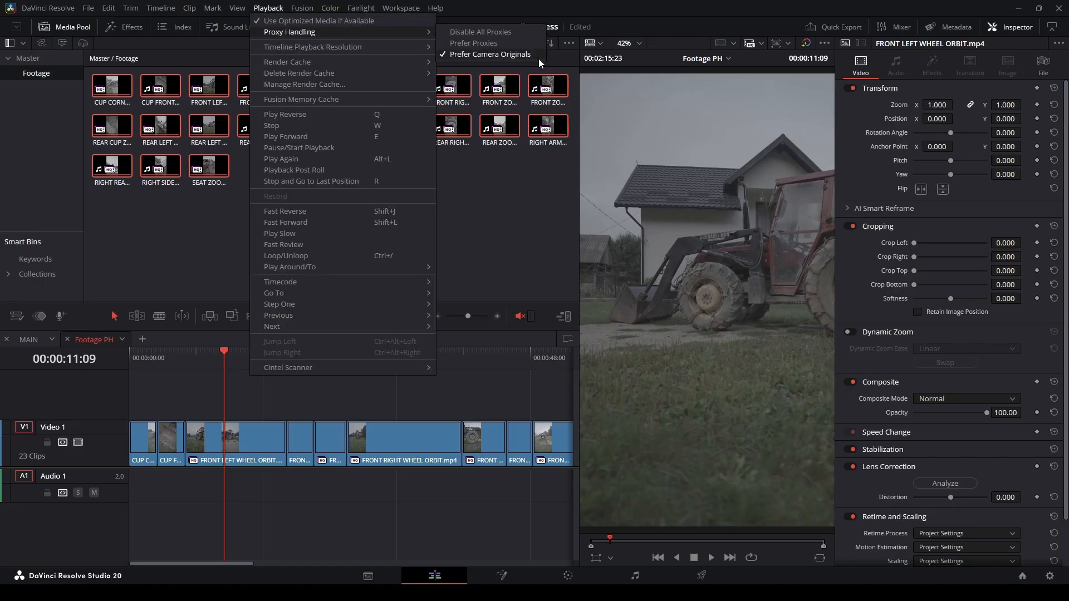
left_click(512, 46)
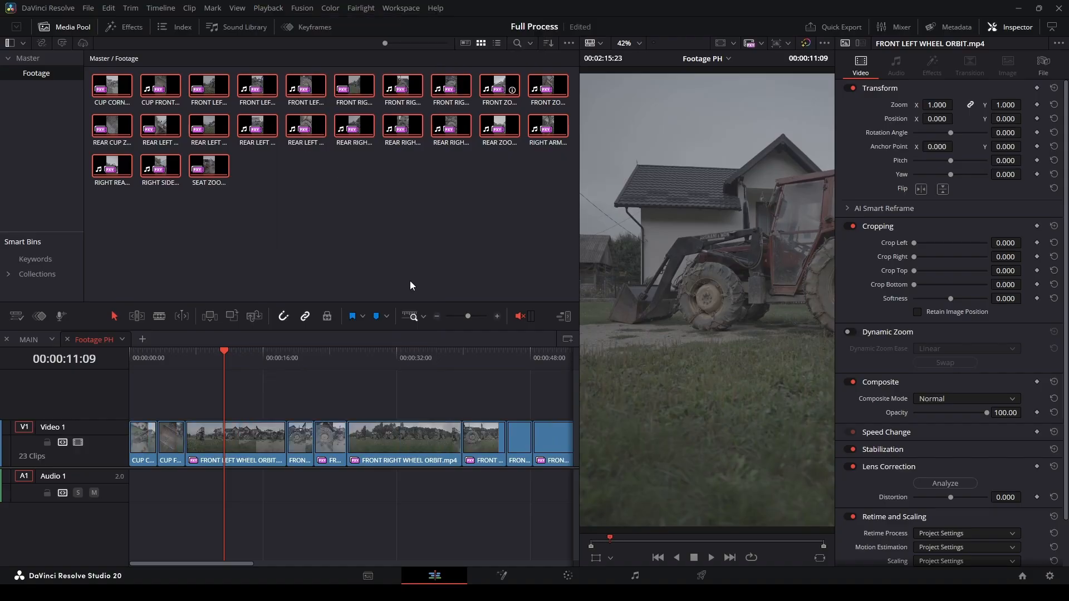
Play and scrub through the first Footage PH clips to check playback with proxies.
key("Up")
key("space")
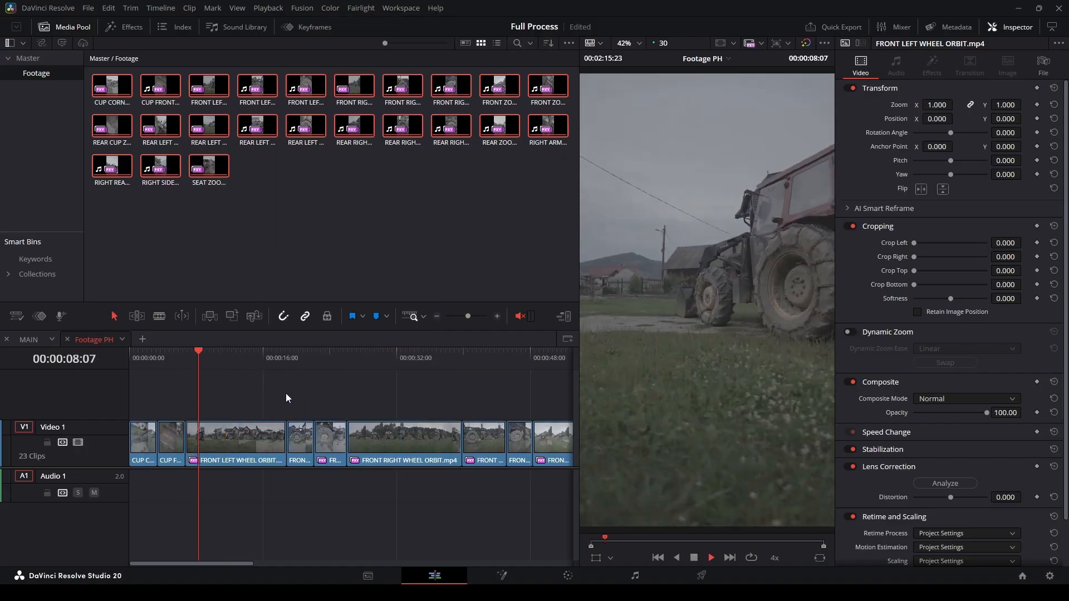
left_click_drag(208, 362, 231, 368)
key("Up")
key("Up")
key("Up")
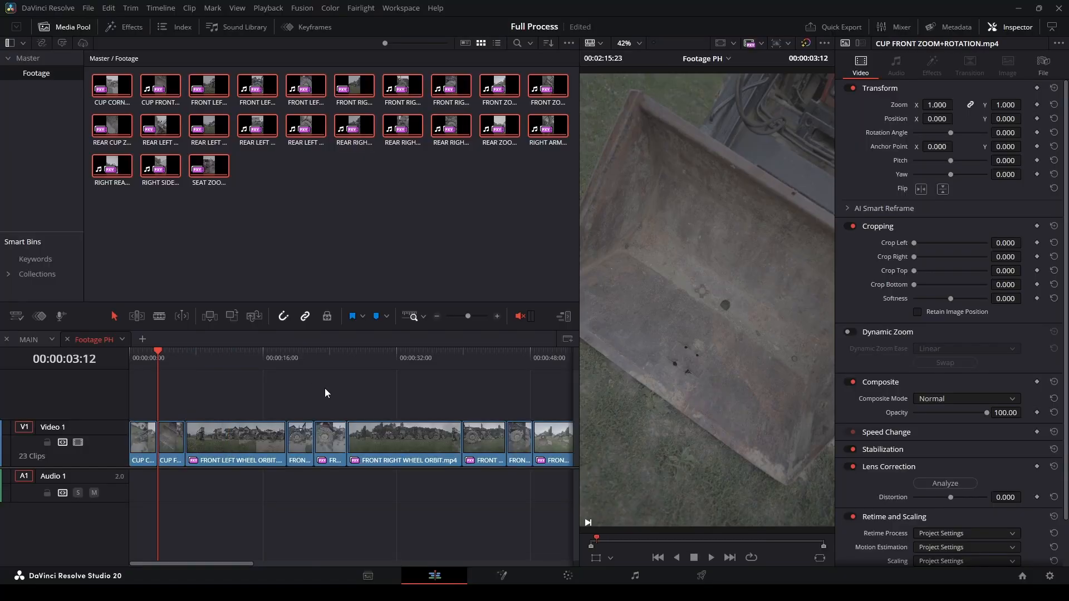
Ripple trim the start of the FRONT LEFT WHEEL ORBIT clip on the Footage PH timeline.
key("l")
key("l")
key("ctrl+=")
key("ctrl+-")
key("ctrl+shift+]")
key("Up")
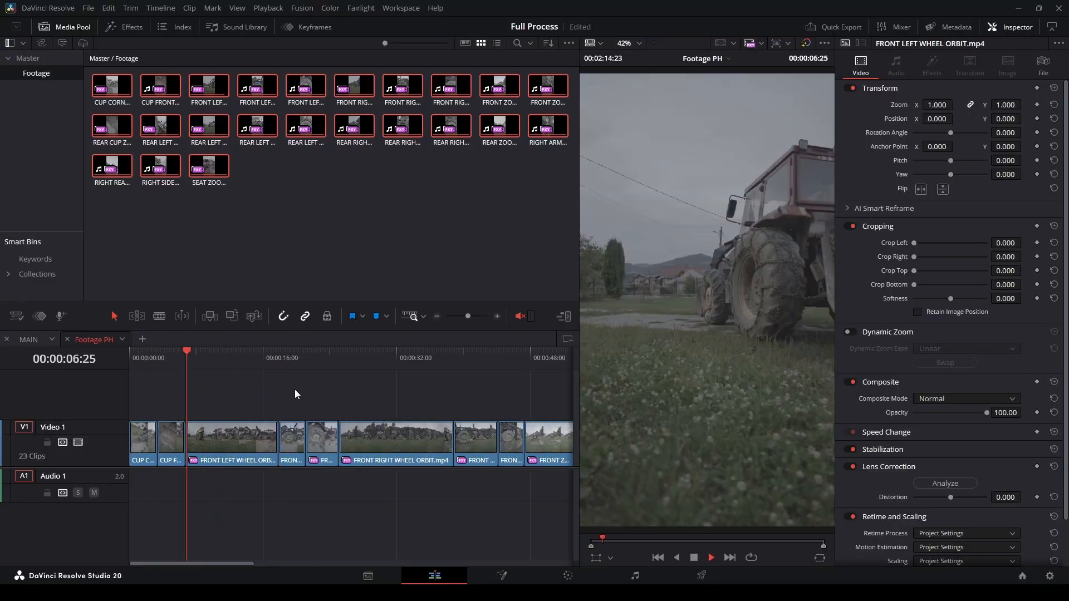
Rearrange the clips on the Footage PH timeline, moving the FRONT RIGHT WHEEL ORBIT clip to the start.
key("ctrl+-")
key("Home")
key("space")
key("ctrl+-")
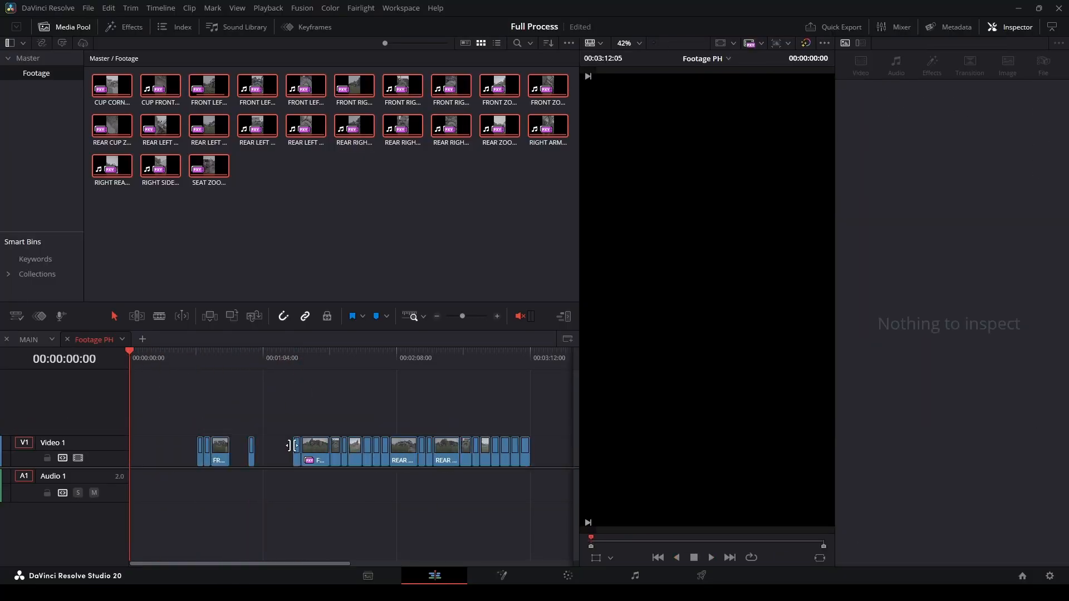
key("ctrl+-")
key("ctrl+=")
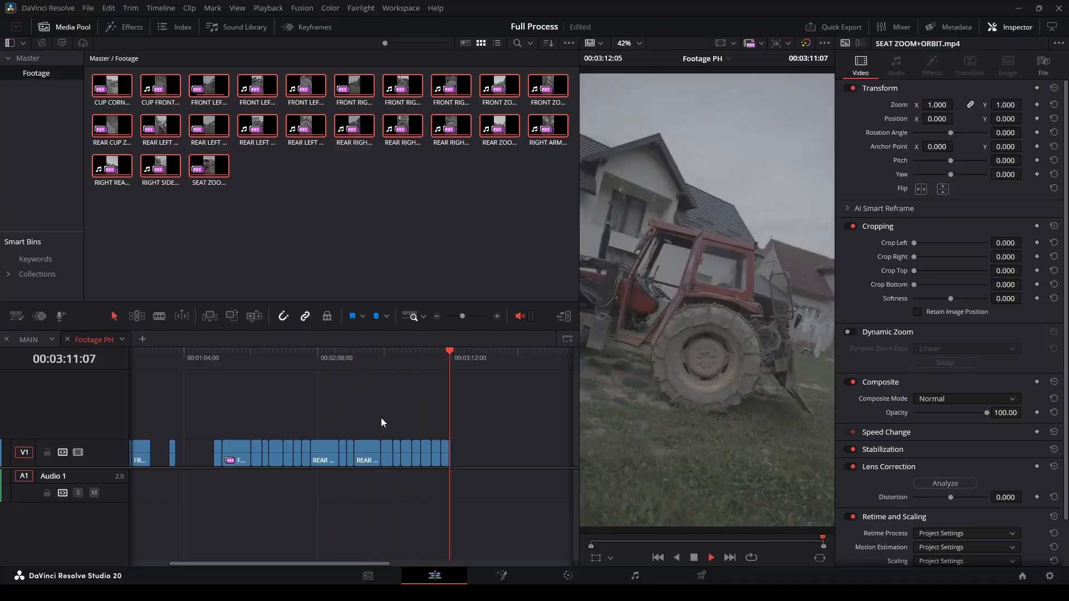
key("ctrl+-")
key("ctrl+=")
key("Home")
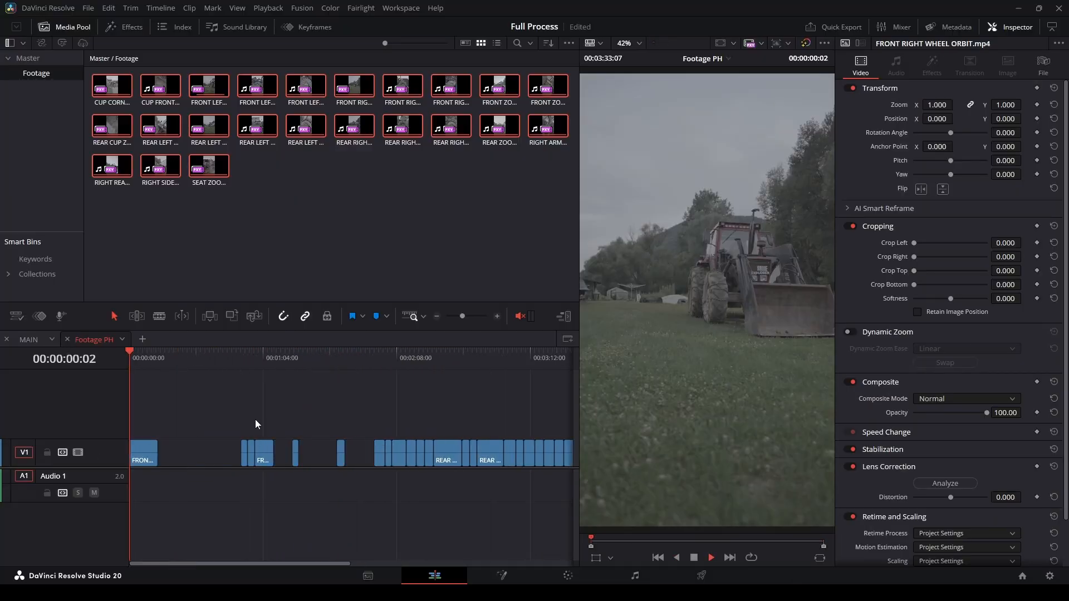
key("ctrl+=")
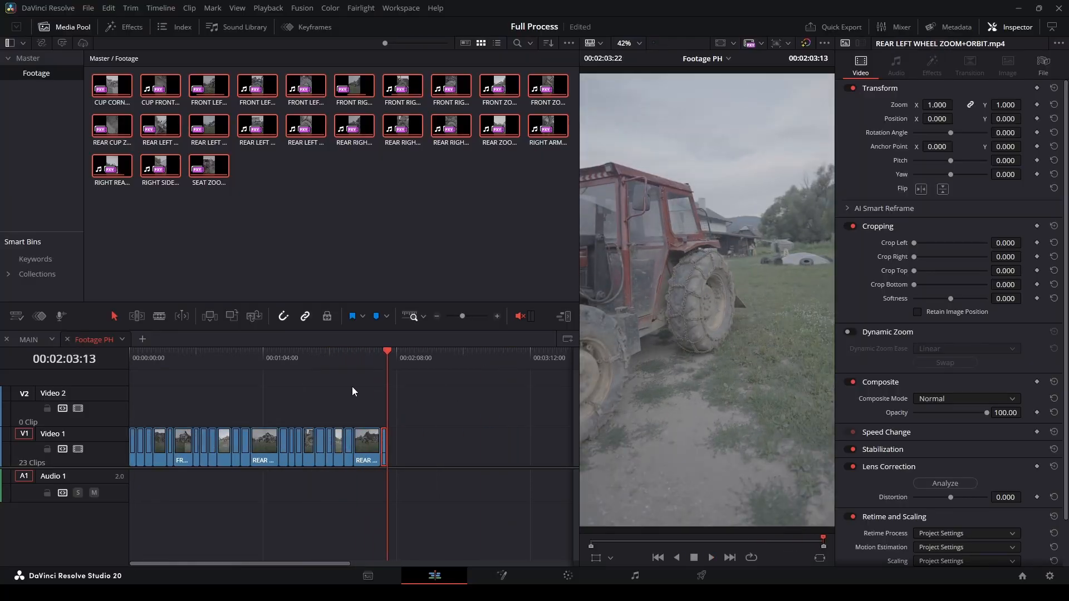
Play the rearranged Footage PH timeline from the start at high speed to review the clip order.
left_click_drag(194, 358, 128, 379)
key("l")
key("l")
key("l")
key("l")
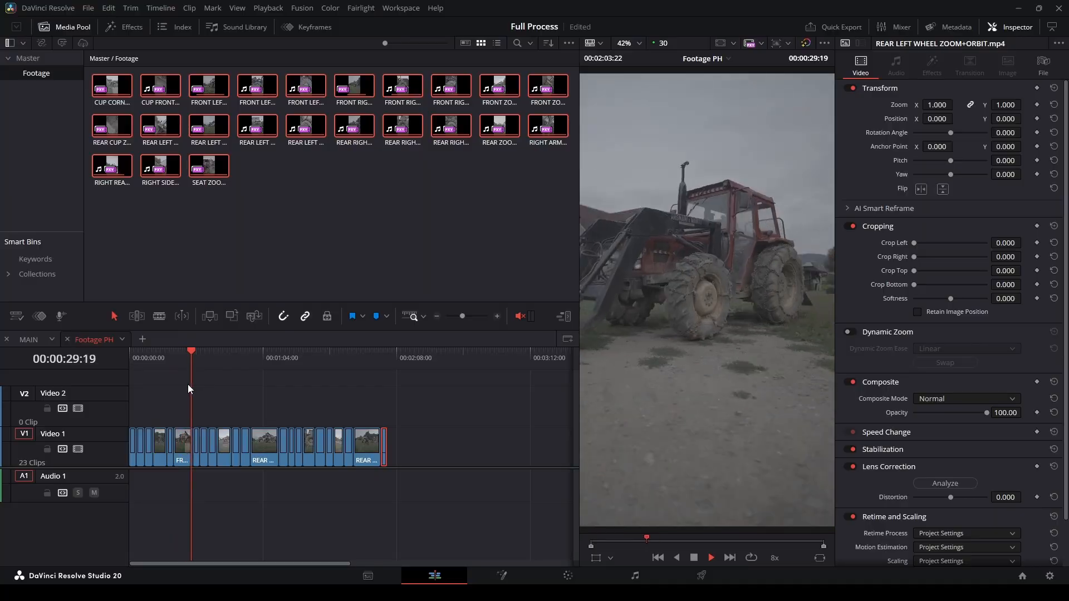
key("l")
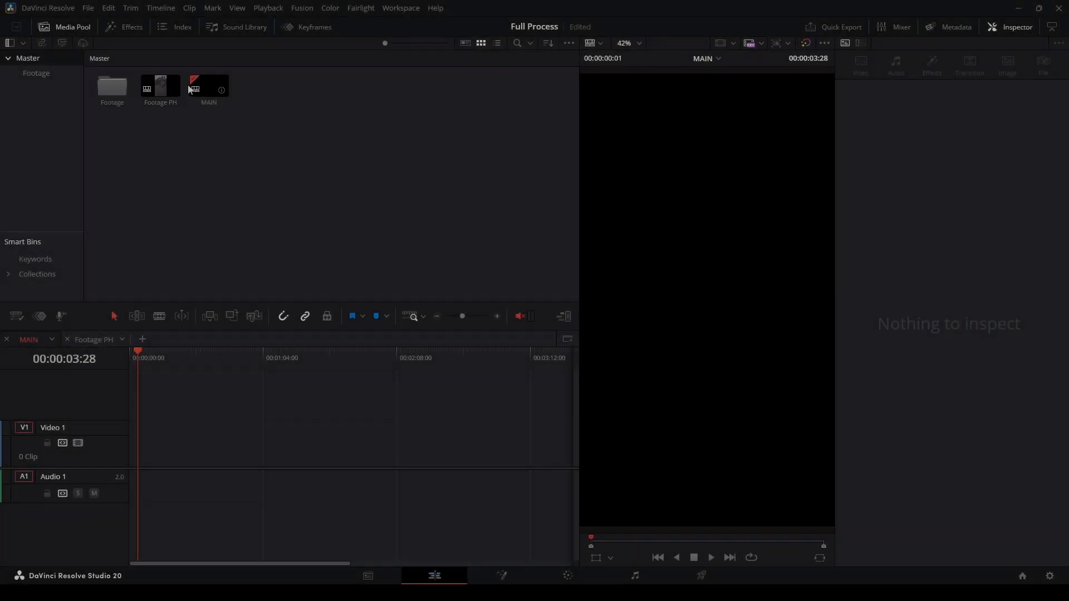
Place the Footage PH timeline at the start of Video 1 in MAIN and preview it.
left_click_drag(172, 96, 303, 446)
left_click(298, 447)
key("l")
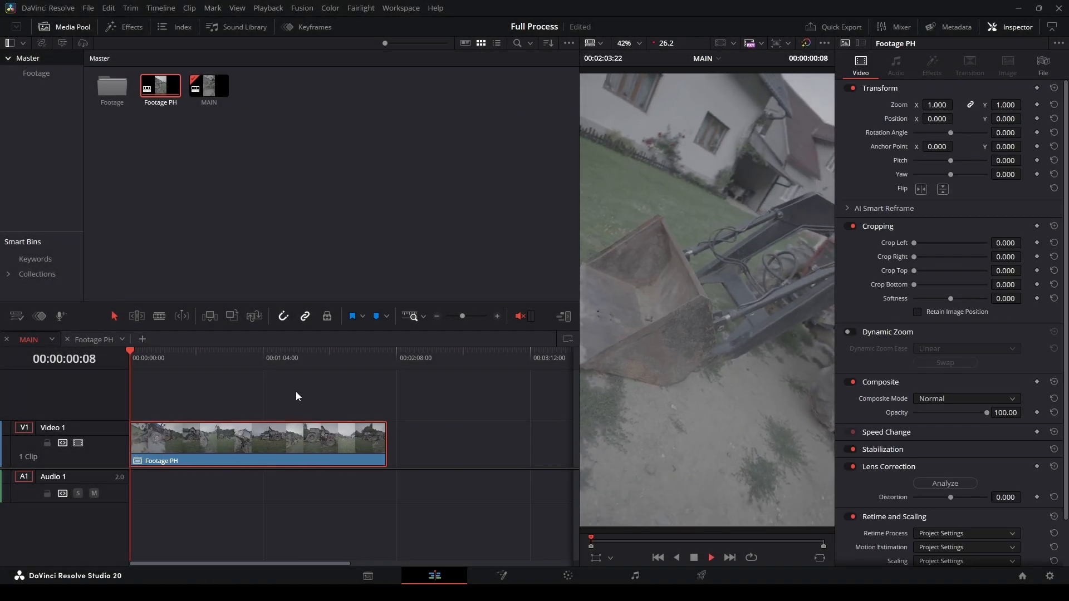
left_click(296, 393)
key("l")
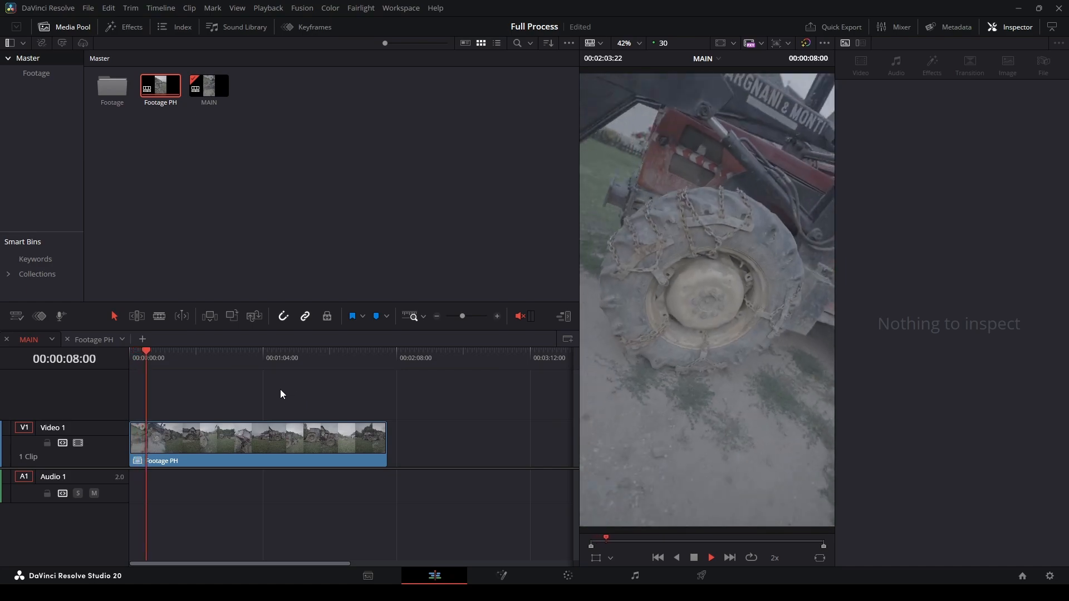
key("k")
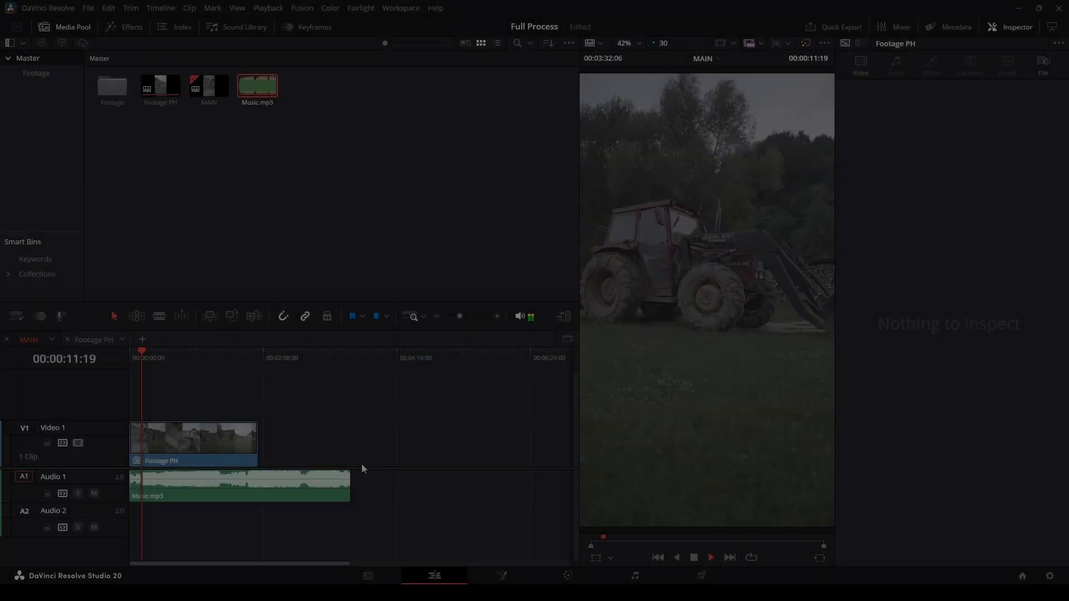
Split the Music.mp3 clip on Audio 1 at 00:03:26:27, where the music comes back in after the pause.
key("ctrl+b")
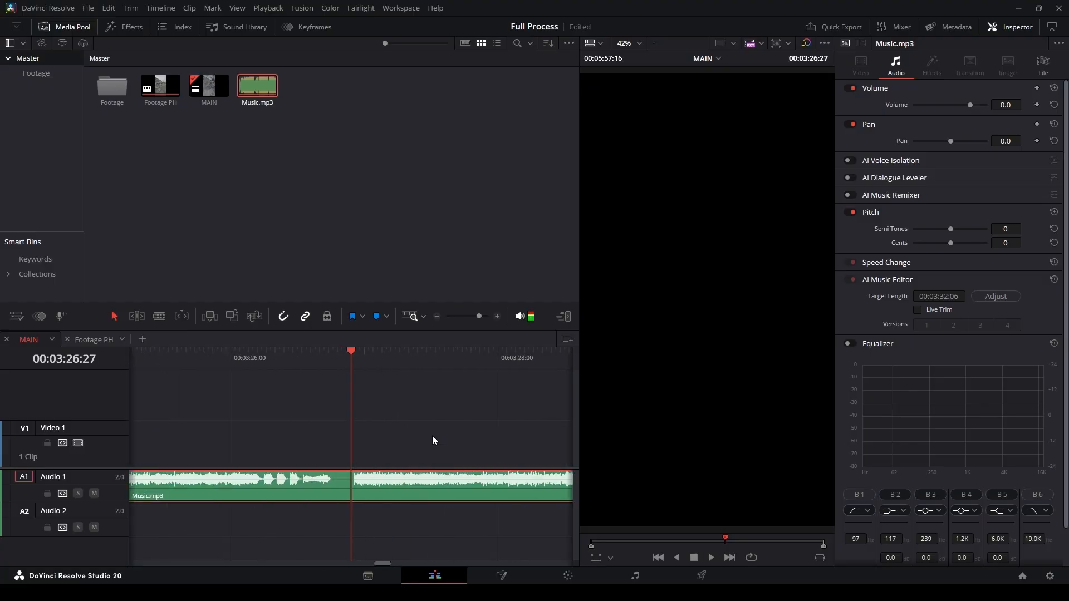
scroll(422, 464, "down", 4)
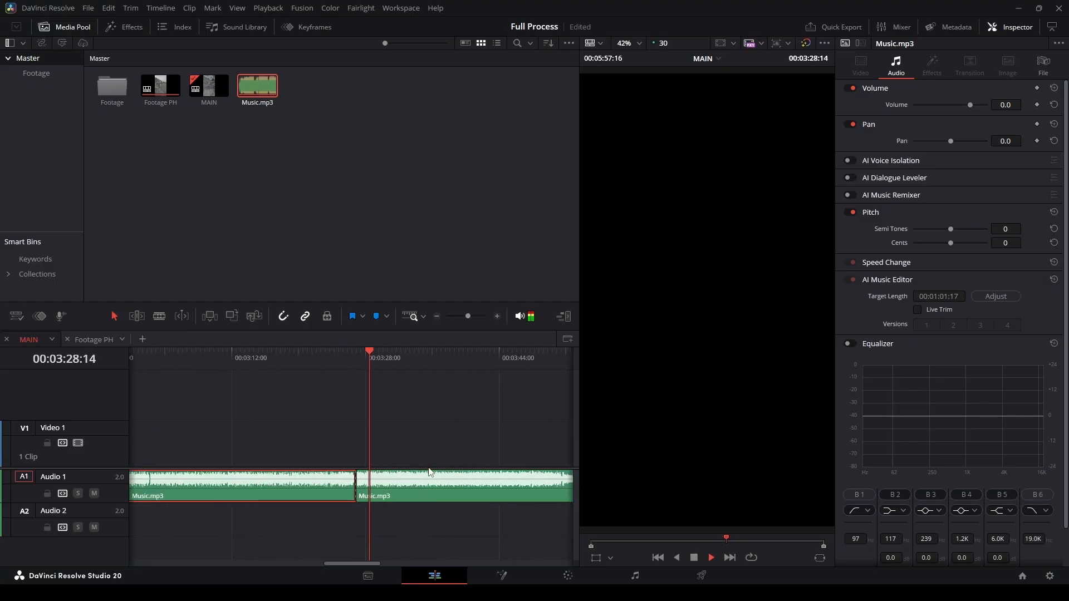
scroll(423, 468, "down", 2)
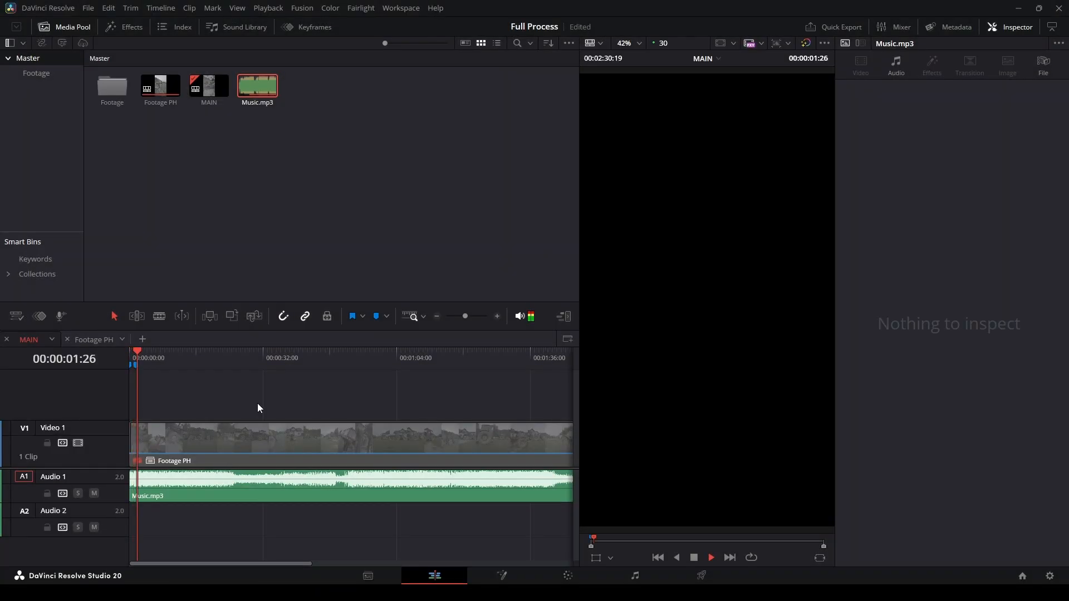
Add timeline markers on the beats of Music.mp3 during playback, from the start to about 25 seconds.
key("m")
key("m")
key("m")
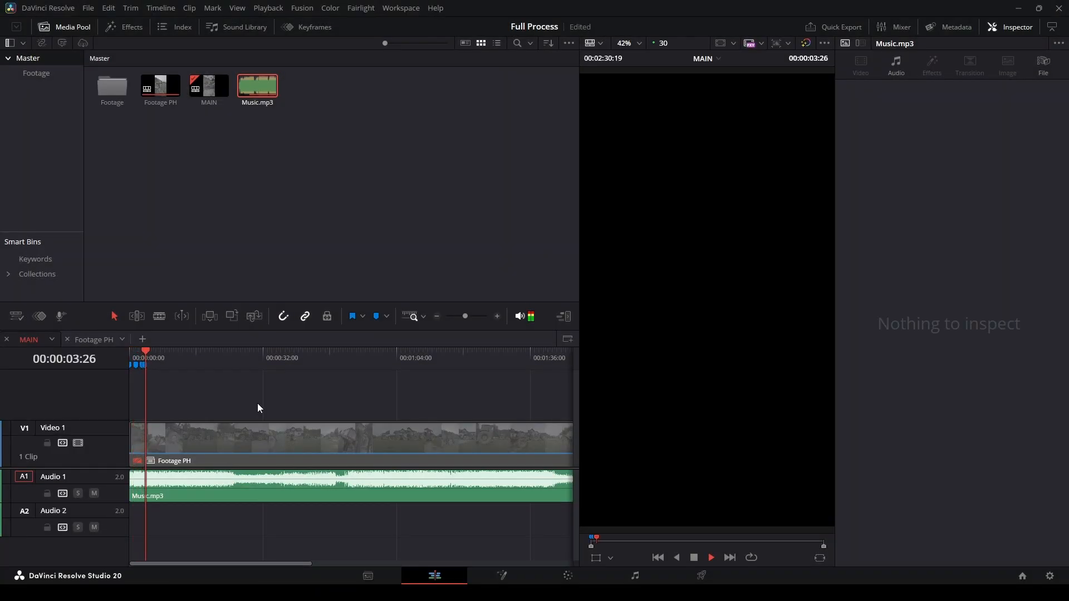
key("m")
key("m")
key("m")
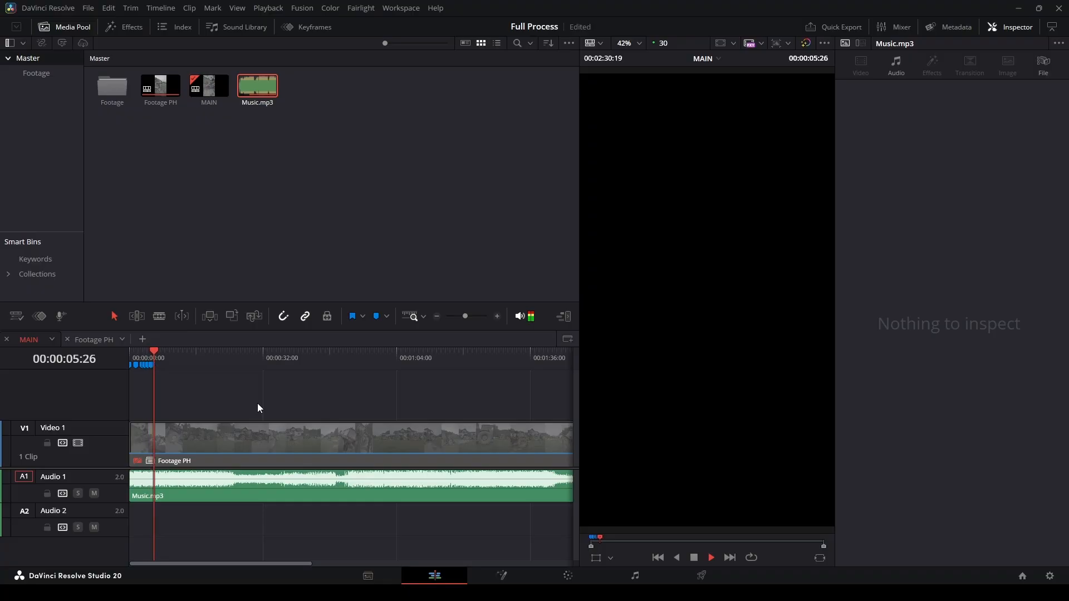
key("m")
key("m")
key("m")
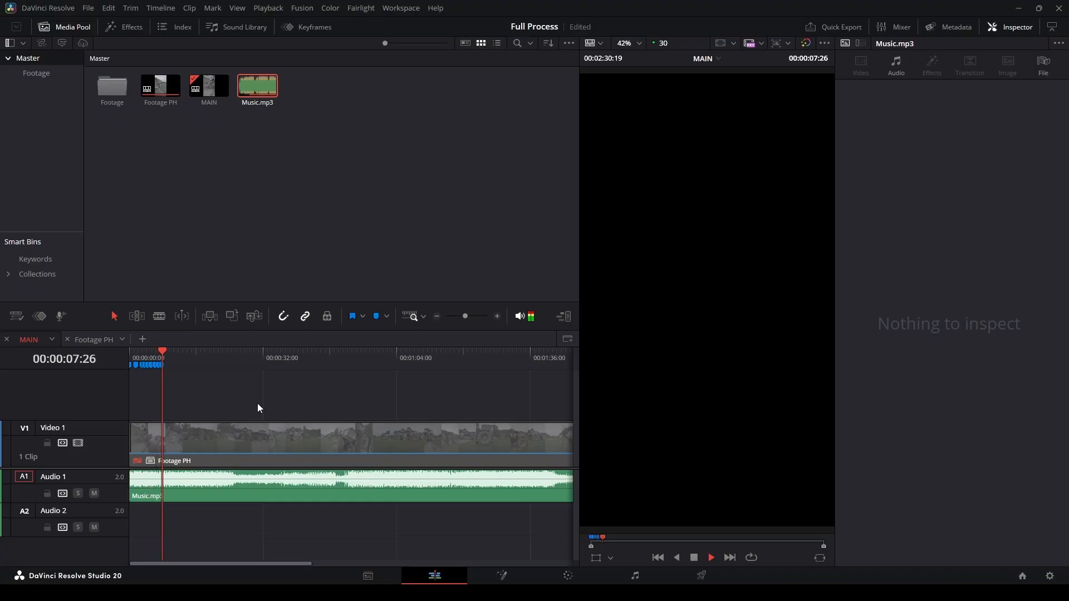
key("ctrl+equal")
key("m")
key("m")
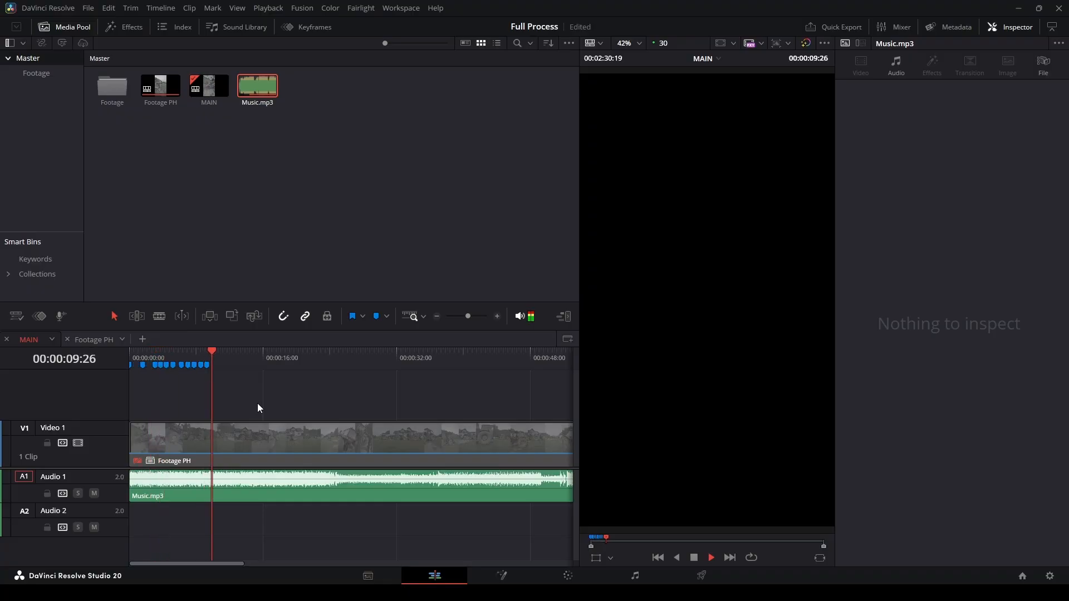
key("m")
key("m")
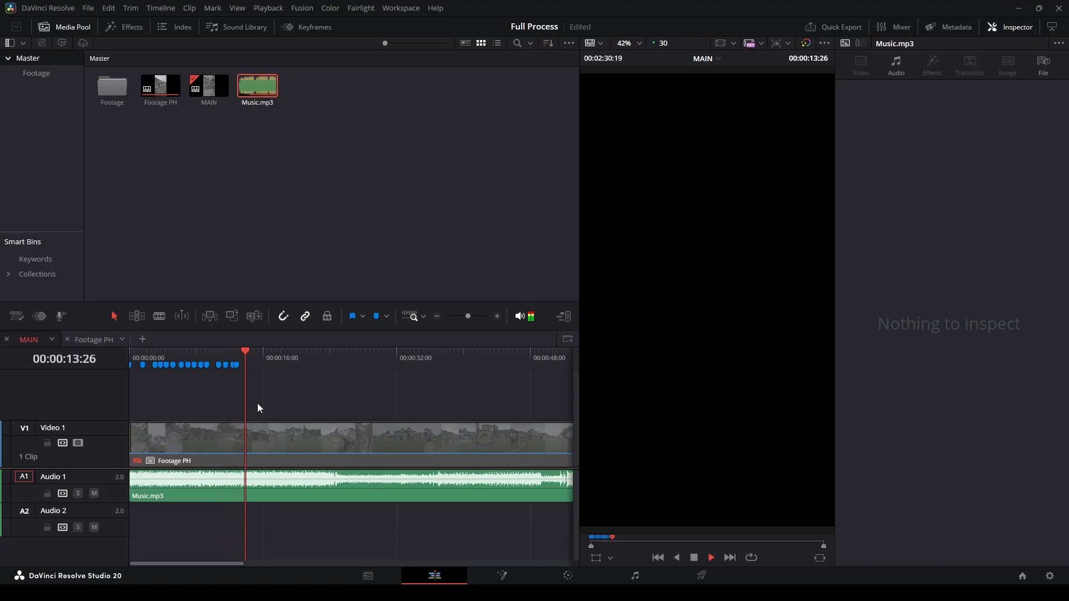
key("m")
key("m")
key("m")
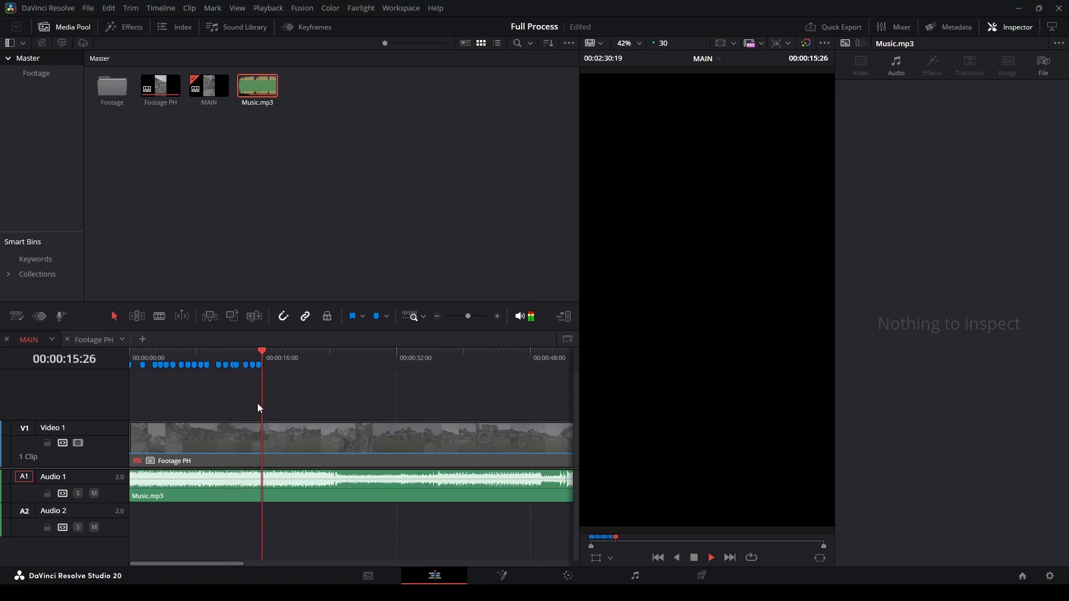
key("m")
key("m")
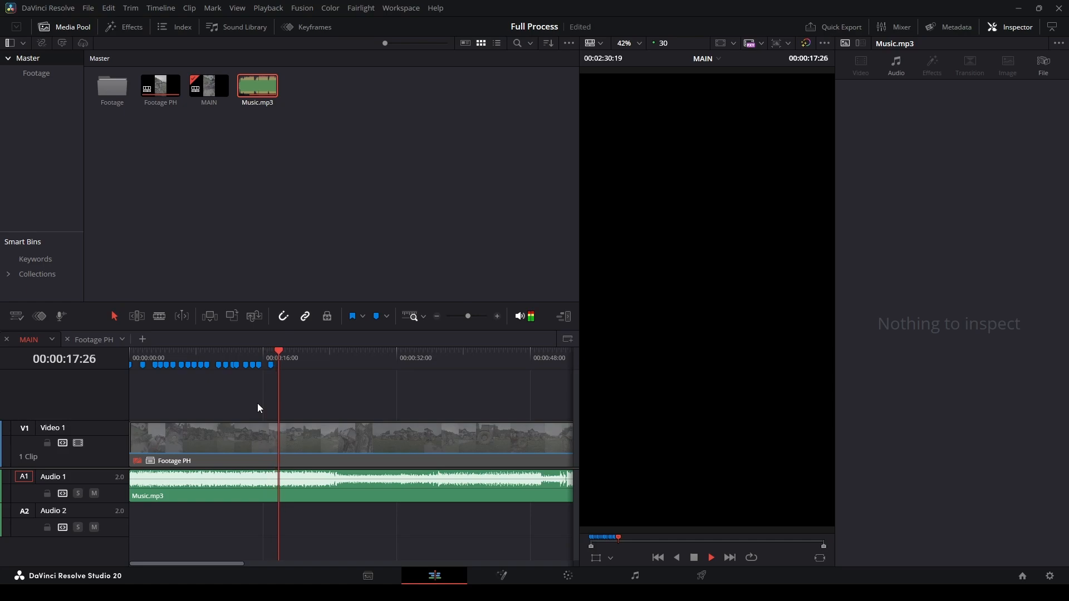
key("m")
key("m")
key("m")
key("m")
key("m")
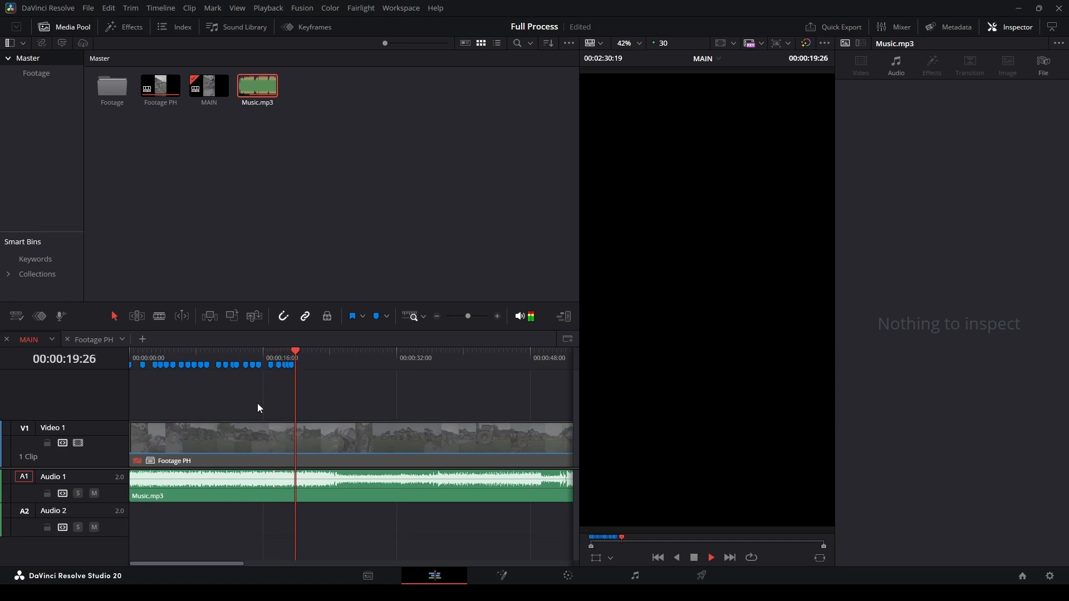
key("m")
key("m")
key("m")
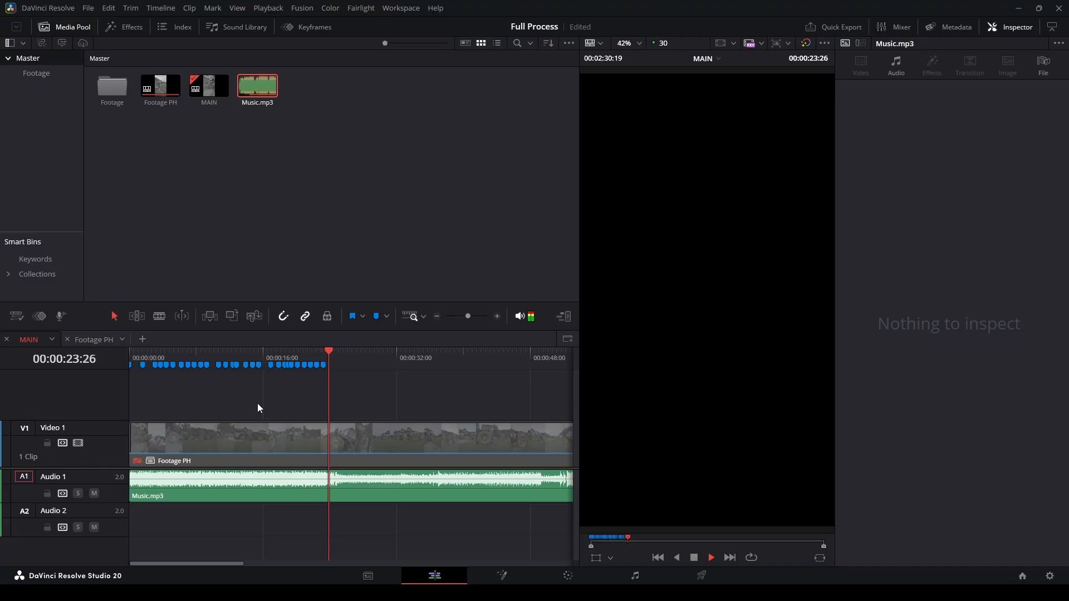
key("m")
key("m")
key("m")
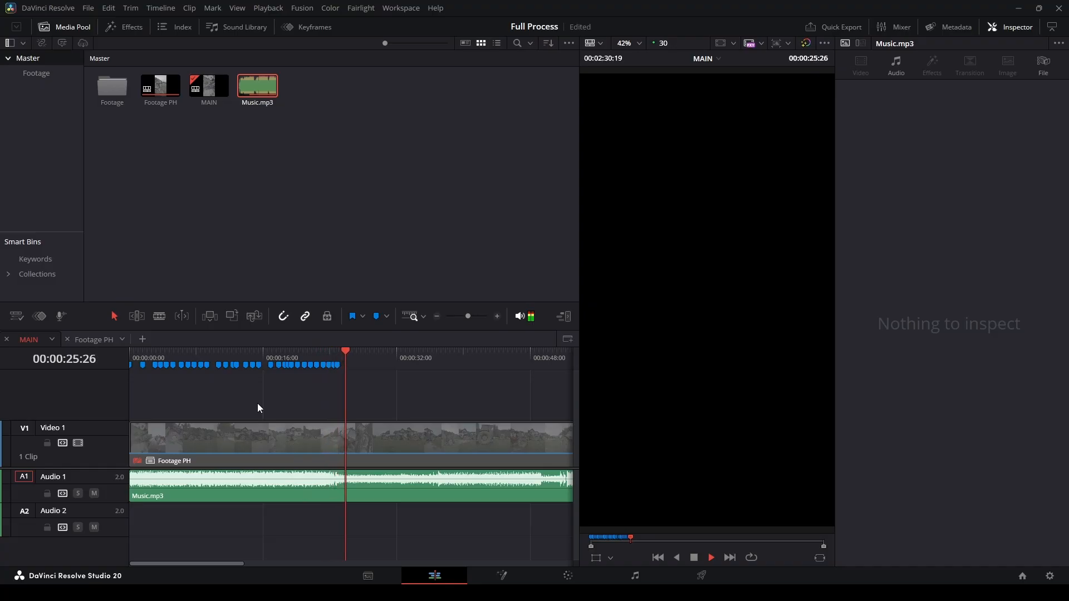
Split the Footage PH and Music.mp3 clips in MAIN at 00:00:24:18, where the music section ends.
key("space")
scroll(321, 420, "up", 2)
left_click(300, 355)
scroll(300, 355, "up", 1)
key("space")
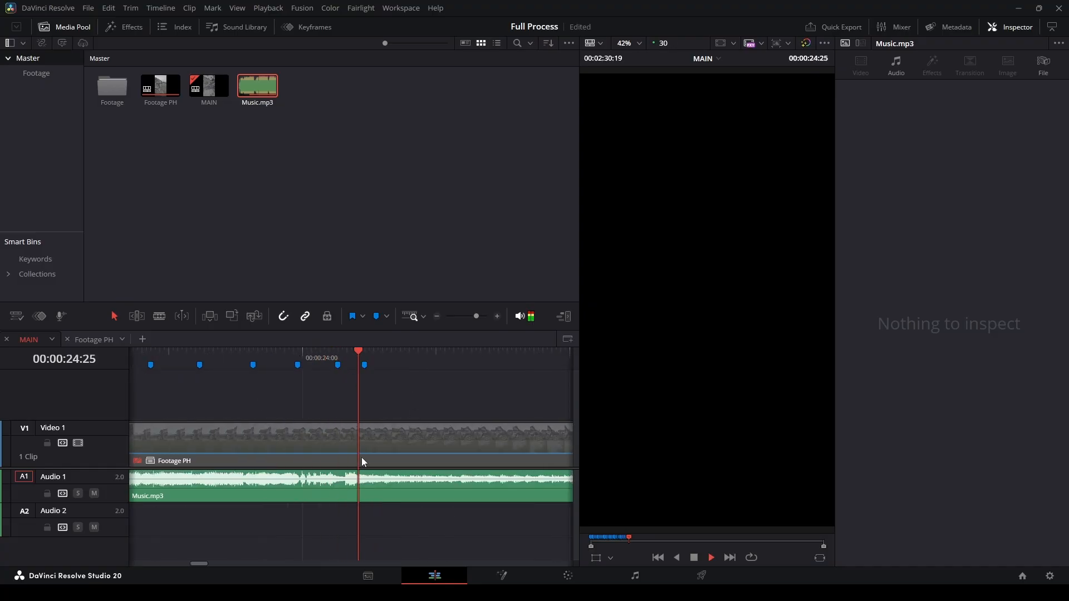
left_click(273, 359)
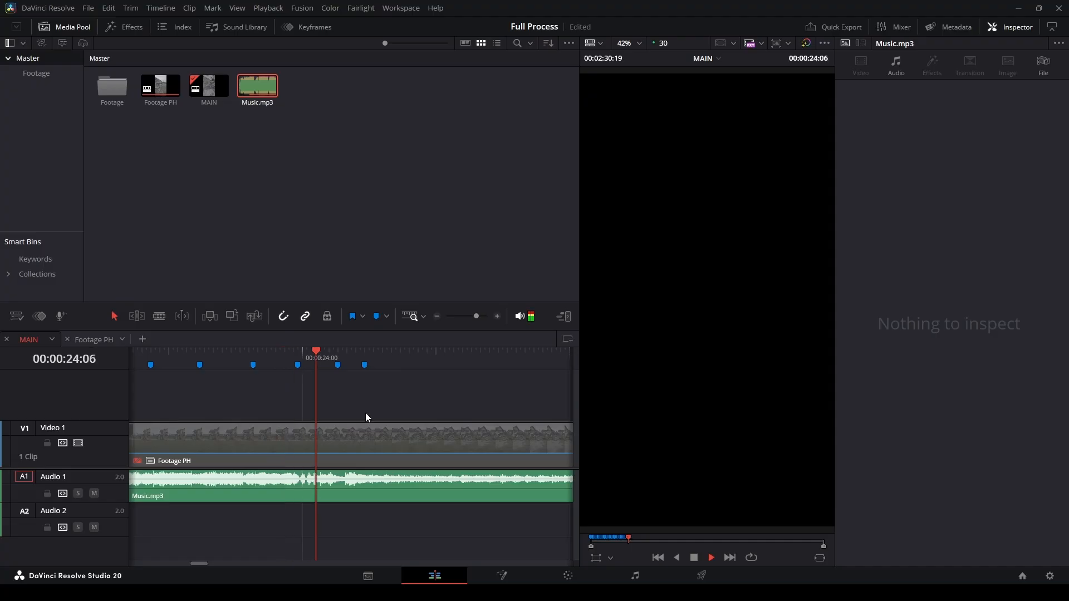
key("space")
key("ctrl+b")
Delete the video and audio parts after 00:00:24:18 and enable the remaining Footage PH clip.
left_click(394, 486)
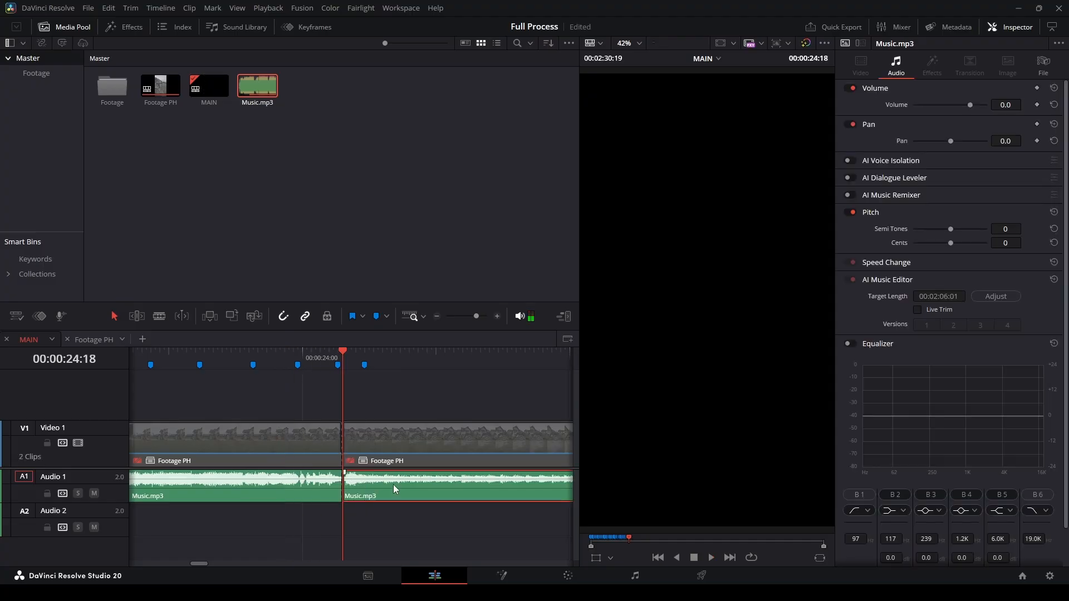
key("Delete")
left_click(378, 440)
key("Delete")
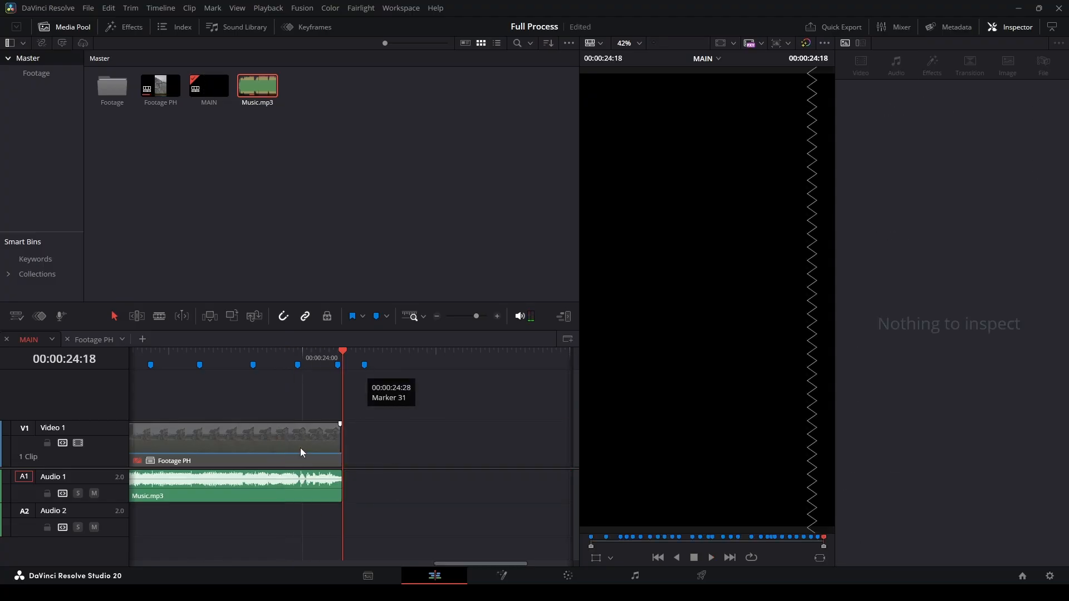
left_click(302, 453)
Delete the marker beyond the clip end, then move the last marker to 00:00:24:18 and colour it white.
left_click(366, 366)
key("Delete")
left_click_drag(338, 367, 343, 366)
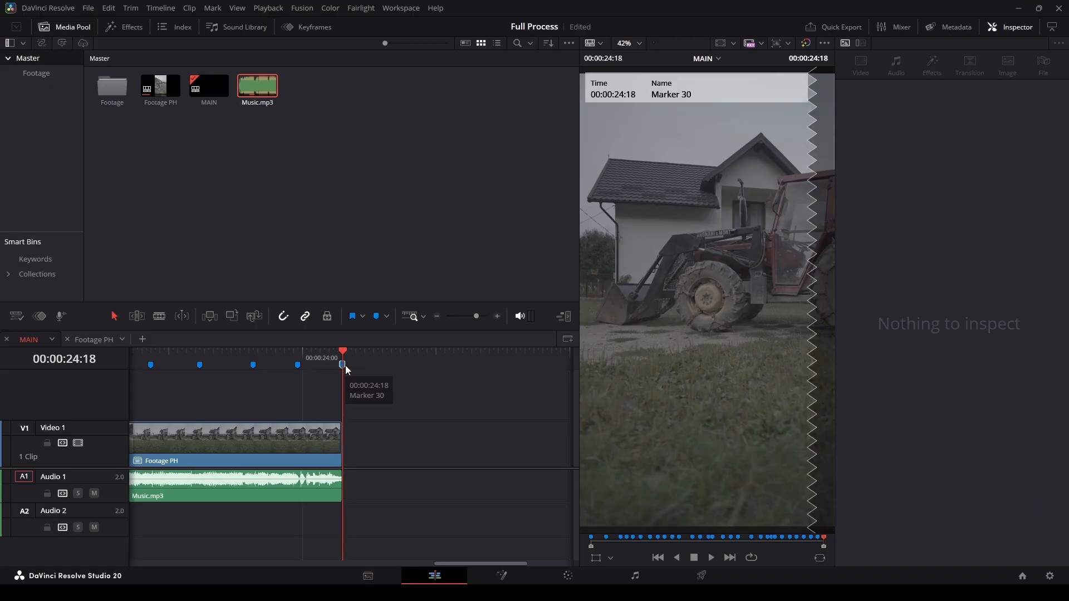
double_click(342, 366)
left_click(421, 335)
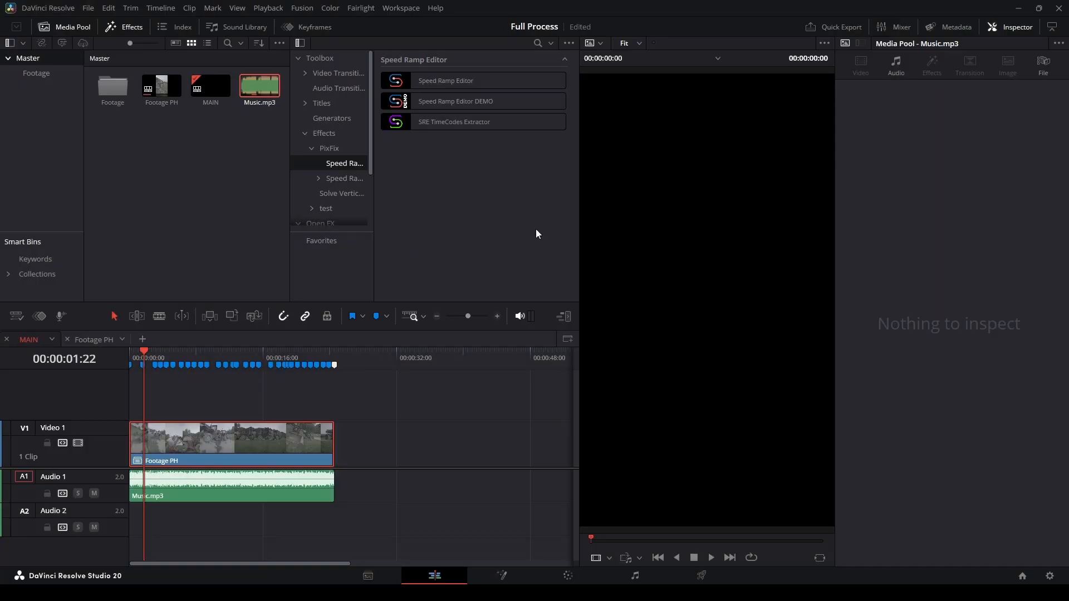
Apply the Speed Ramp Editor effect to the Footage PH clip in MAIN and switch it to Smart mode.
left_click(232, 451)
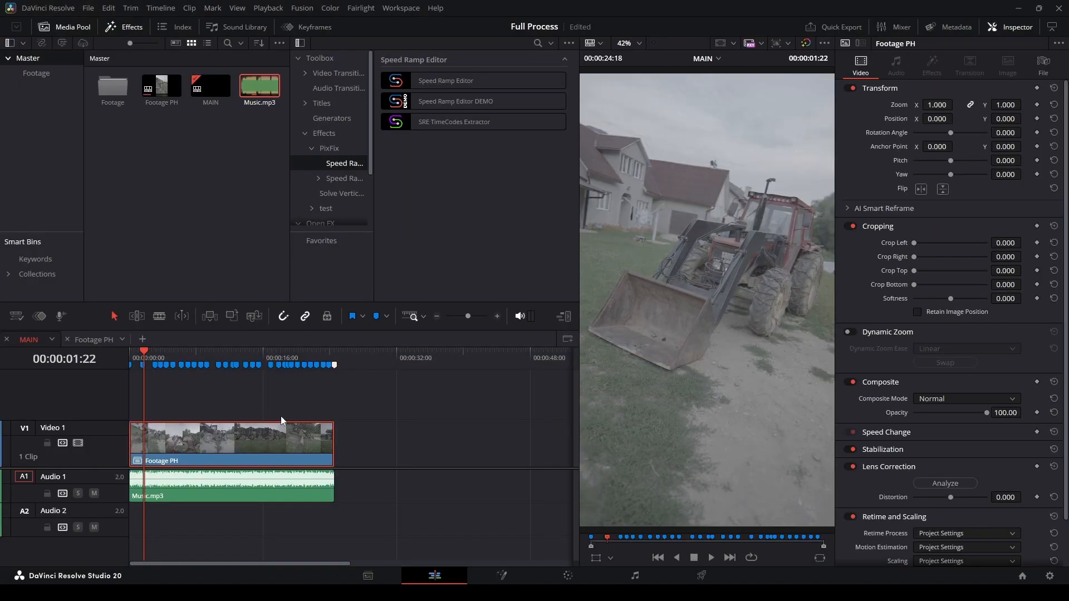
double_click(458, 81)
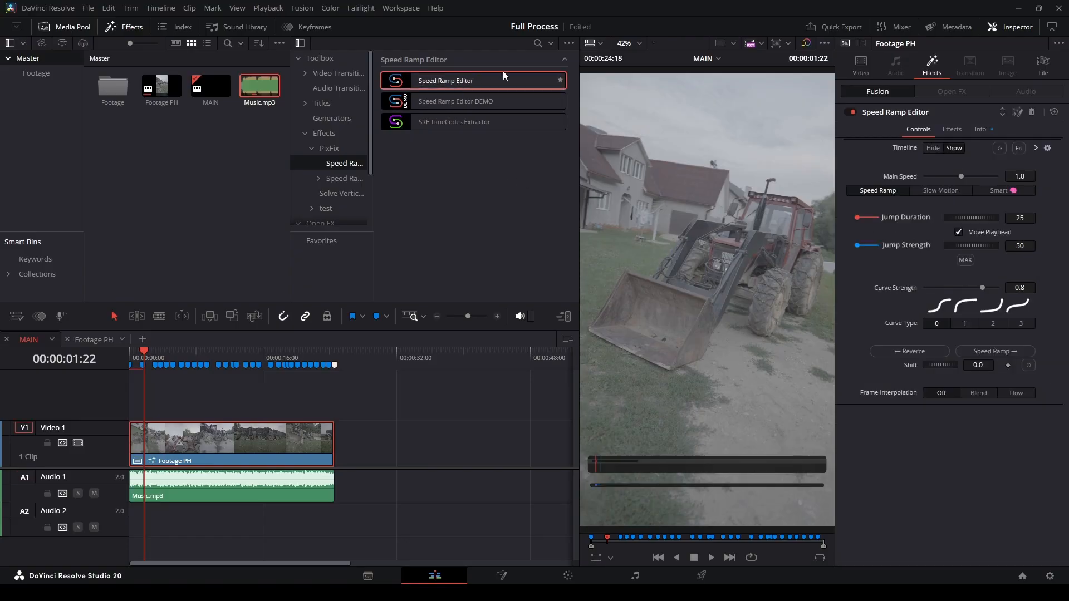
left_click(1000, 191)
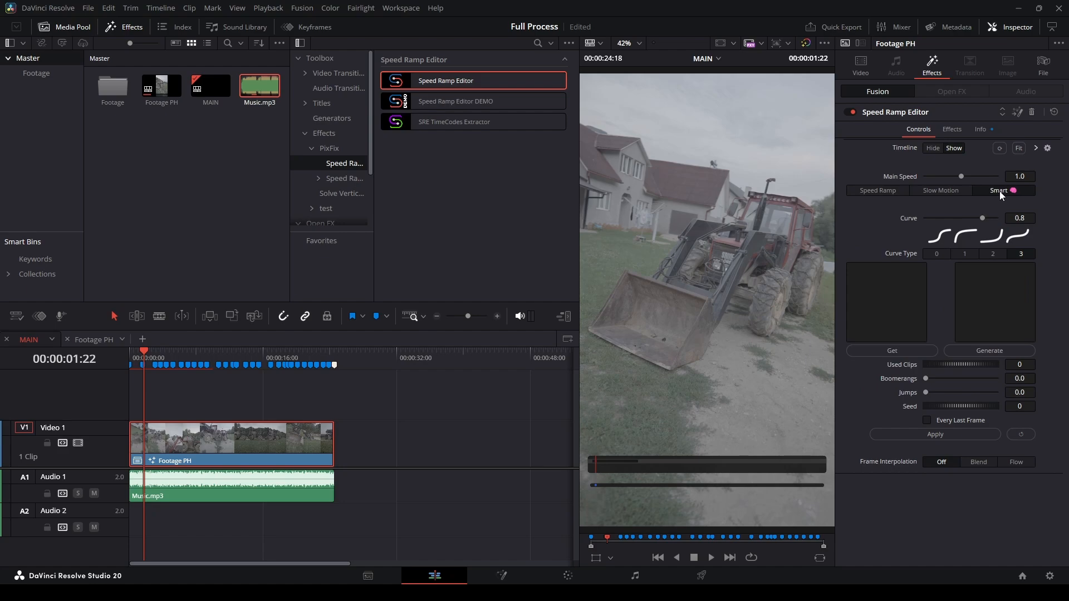
Apply the SRE TimeCodes Extractor effect to the first clip of the Footage PH timeline, CUP CORNER ZOOM+ROTATION.mp4.
left_click(101, 341)
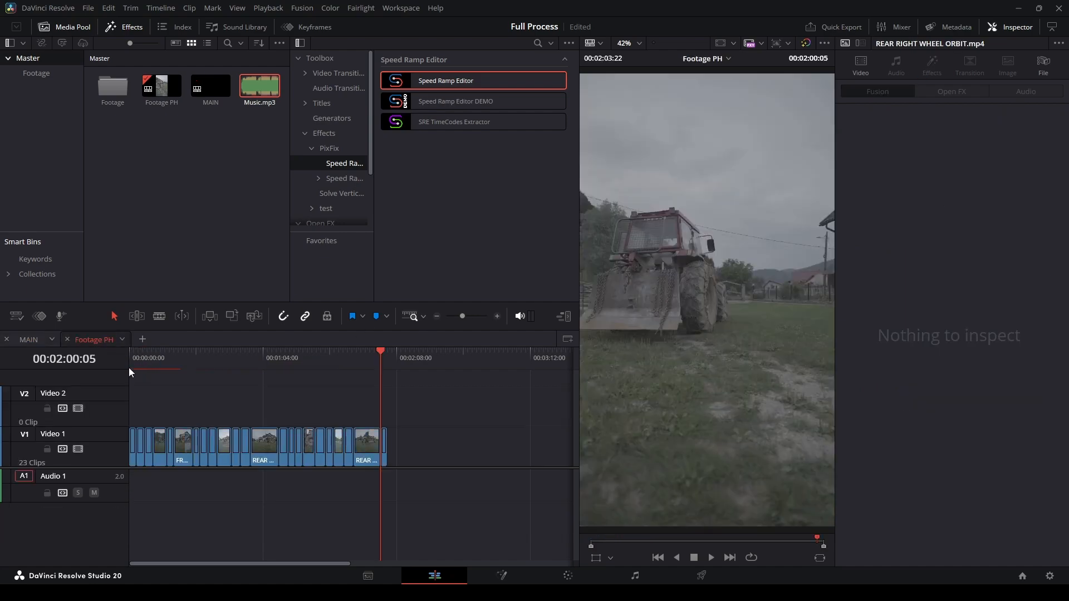
left_click_drag(157, 356, 102, 363)
key("ctrl+equal")
key("ctrl+equal")
key("ctrl+equal")
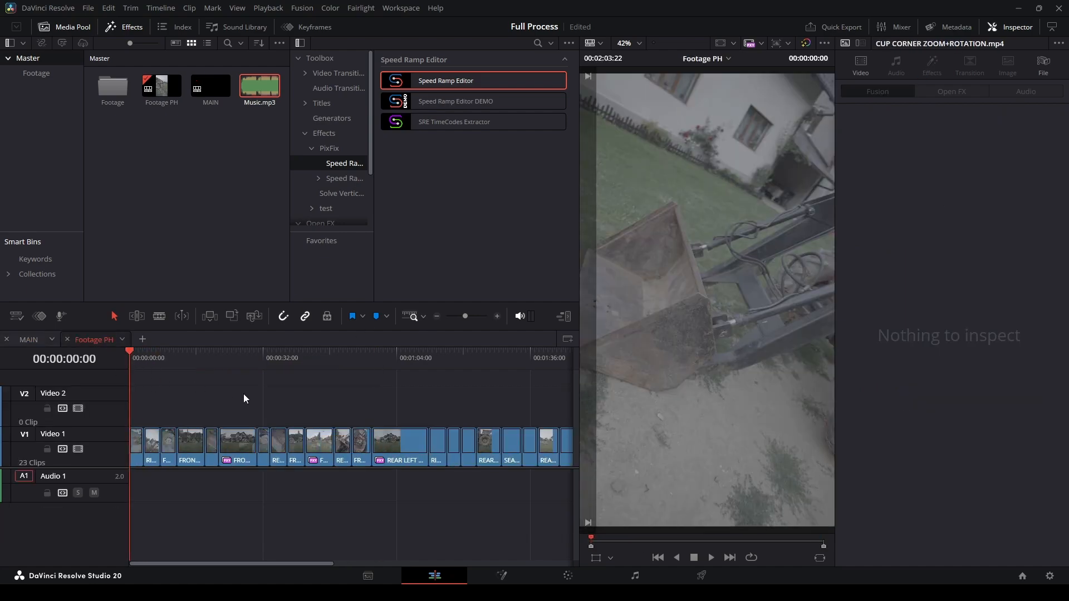
left_click(153, 452)
key("space")
key("space")
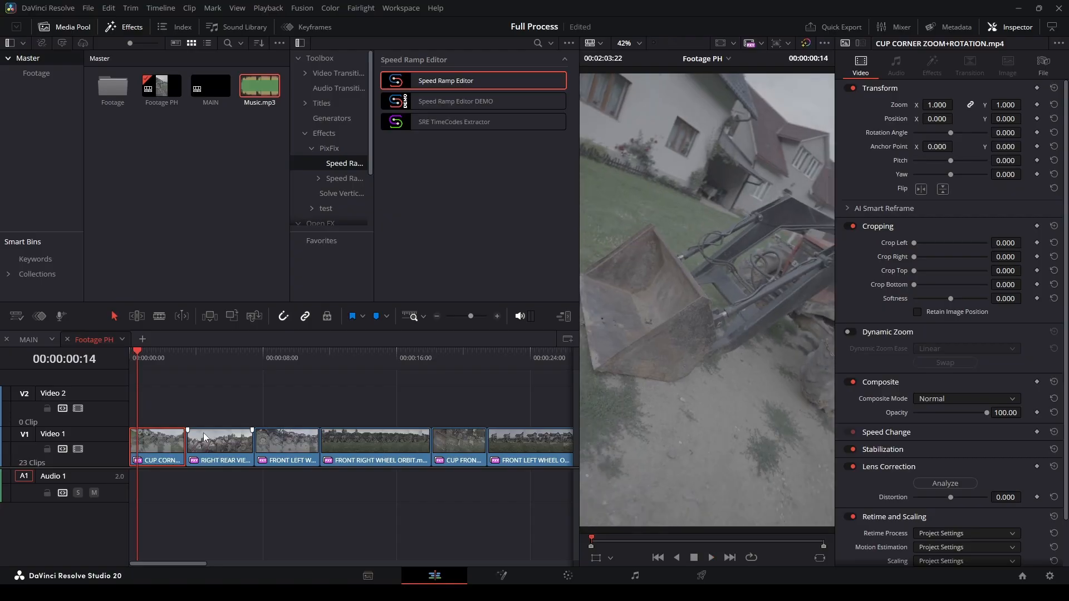
double_click(478, 125)
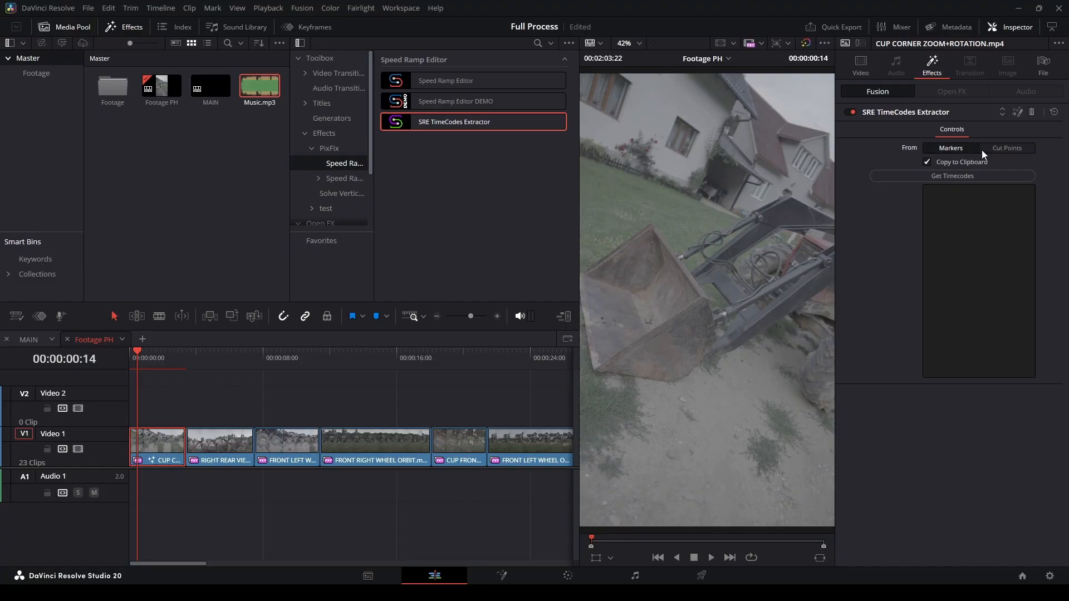
Extract the timecodes of the Footage PH timeline from Cut Points, with Copy to Clipboard on, and review the list.
left_click(1010, 149)
left_click(977, 176)
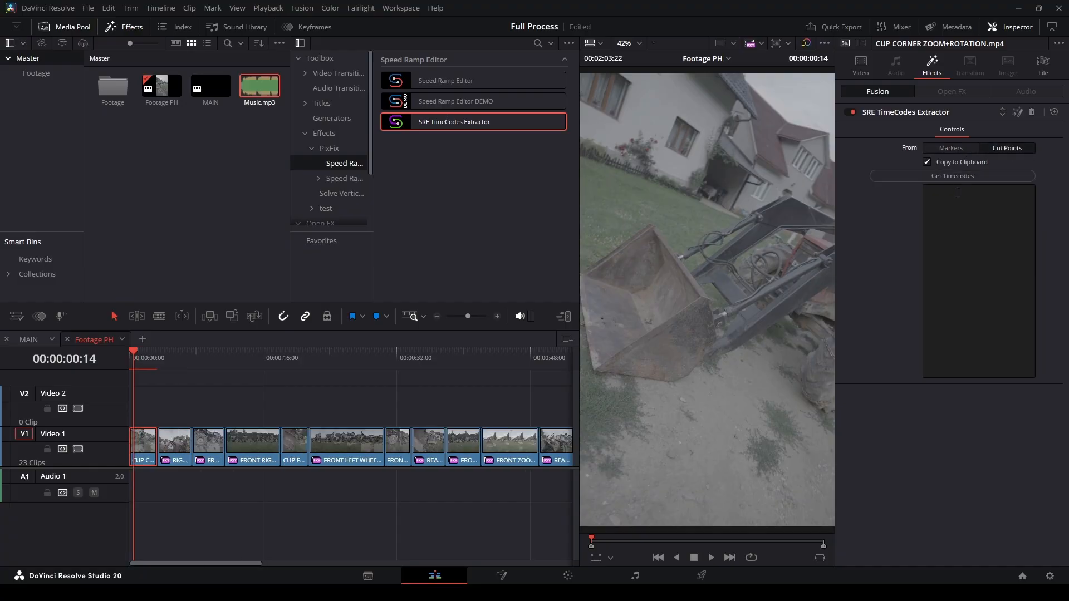
scroll(1030, 234, "down", 3)
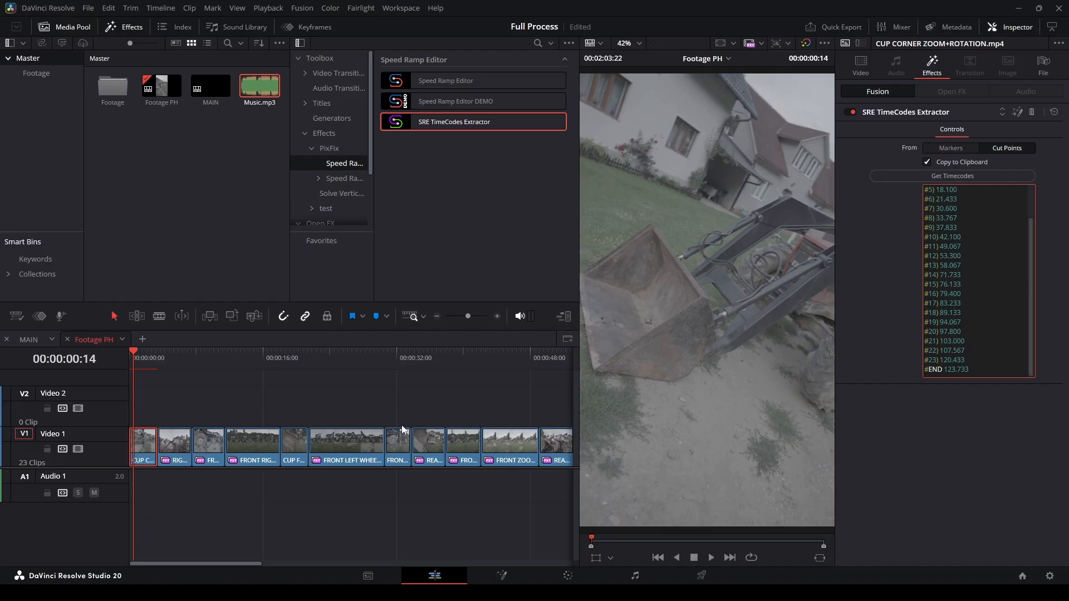
Add a timeline marker at the start of each of the first eight clips in Footage PH, up to 00:00:33:23.
left_click(363, 393)
key("Home")
key("m")
key("Down")
key("m")
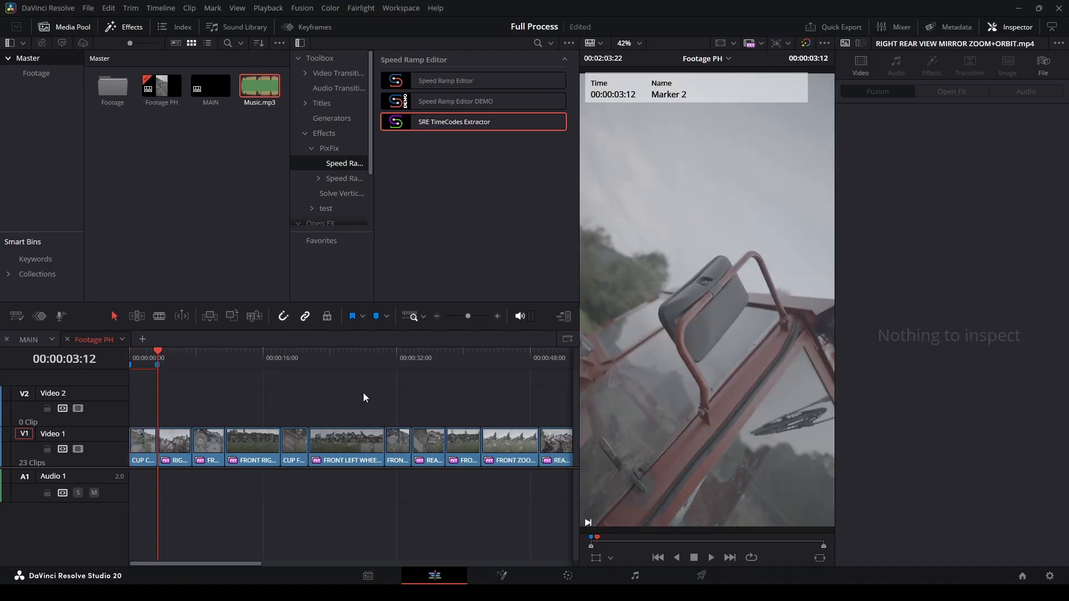
key("Down")
key("m")
key("Down")
key("Up")
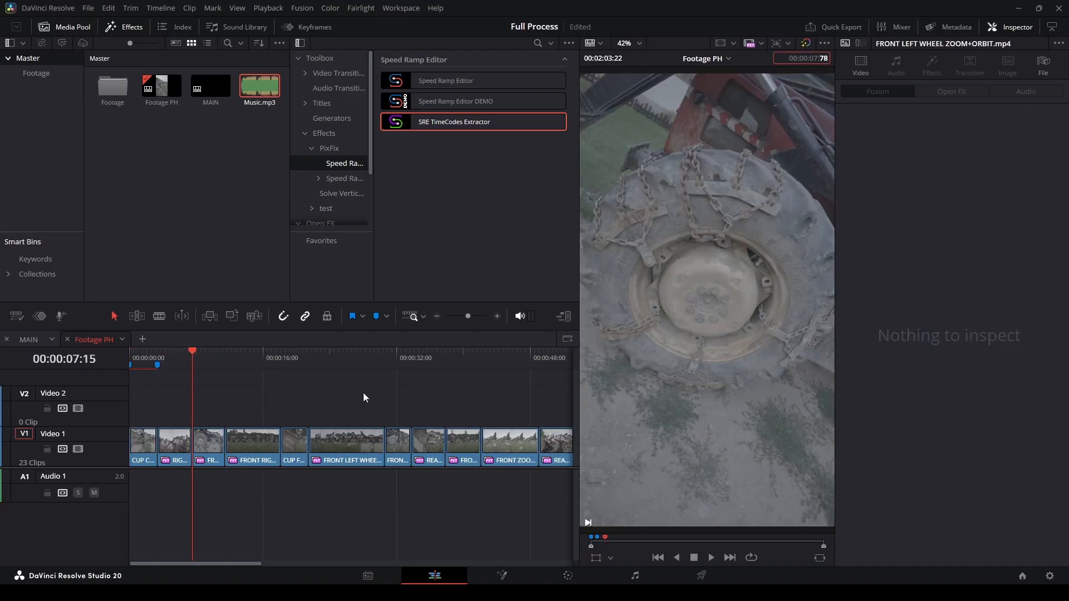
key("Return")
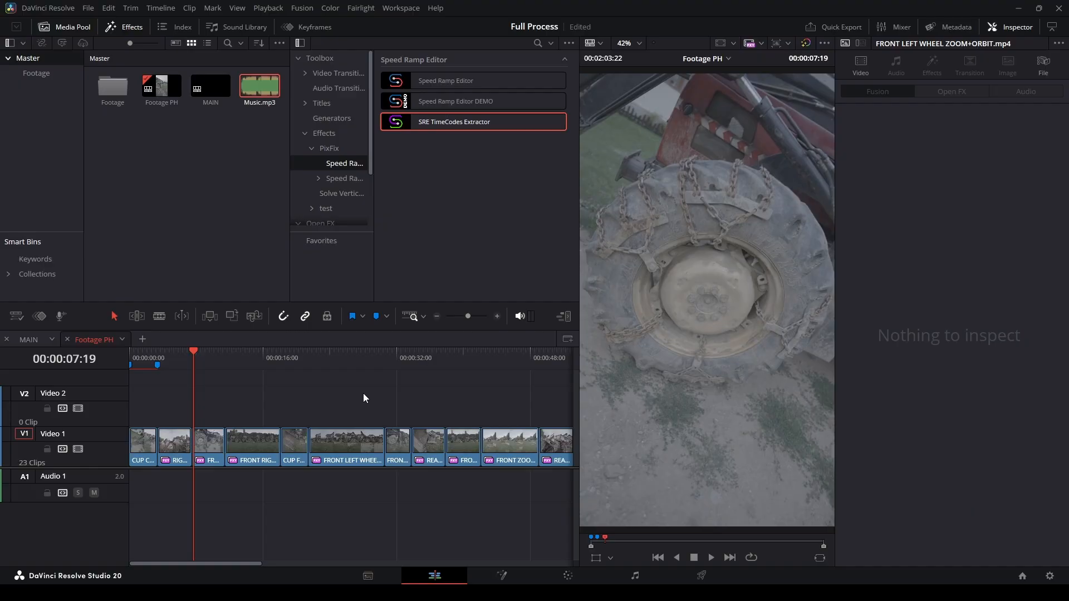
key("Up")
key("m")
key("space")
key("Down")
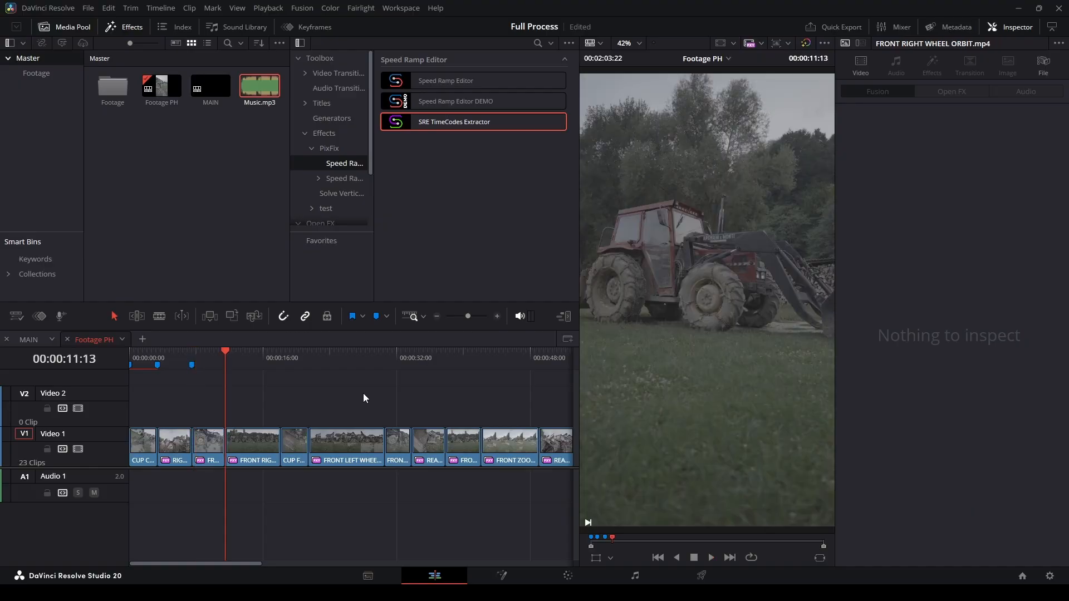
key("m")
key("Down")
key("m")
key("Down")
key("m")
key("Down")
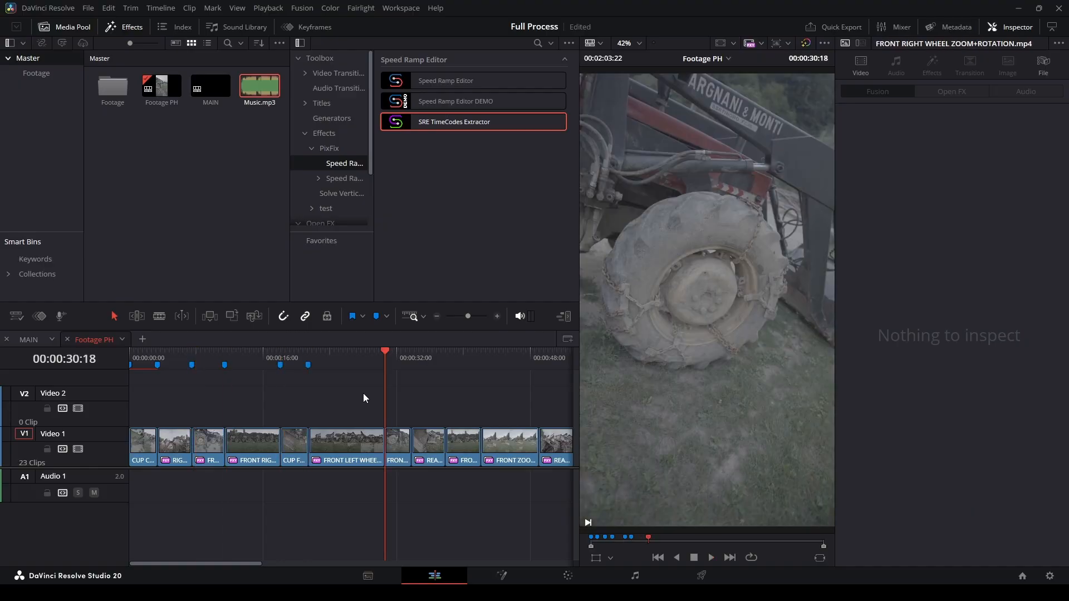
key("m")
key("Down")
key("Up")
key("space")
key("Down")
key("m")
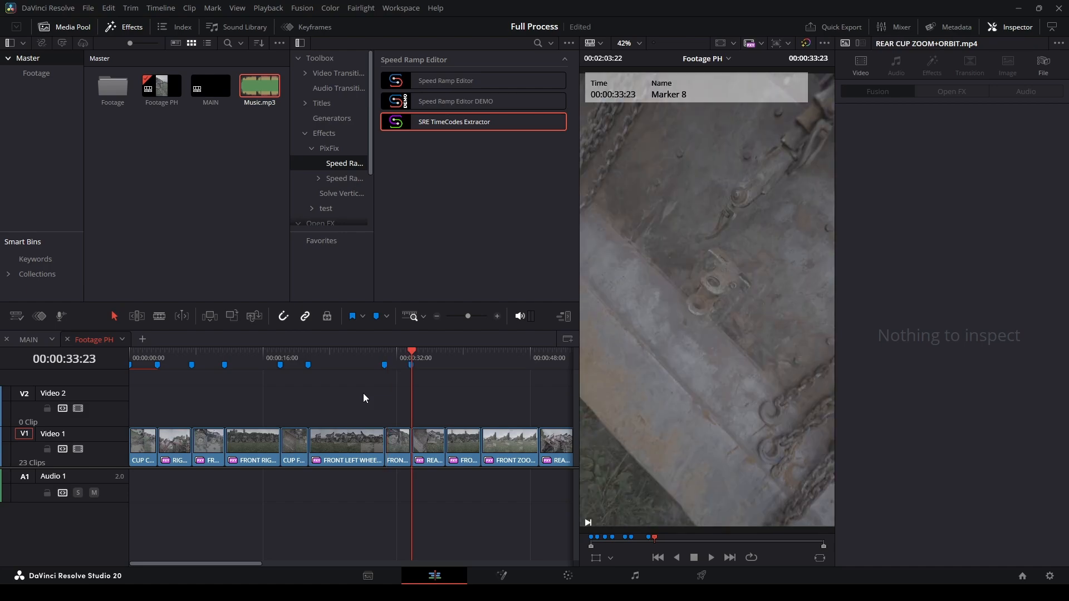
Extract the timecodes from Markers, once before and once after moving the fifth marker to 00:00:15:05.
key("ctrl+minus")
left_click(137, 443)
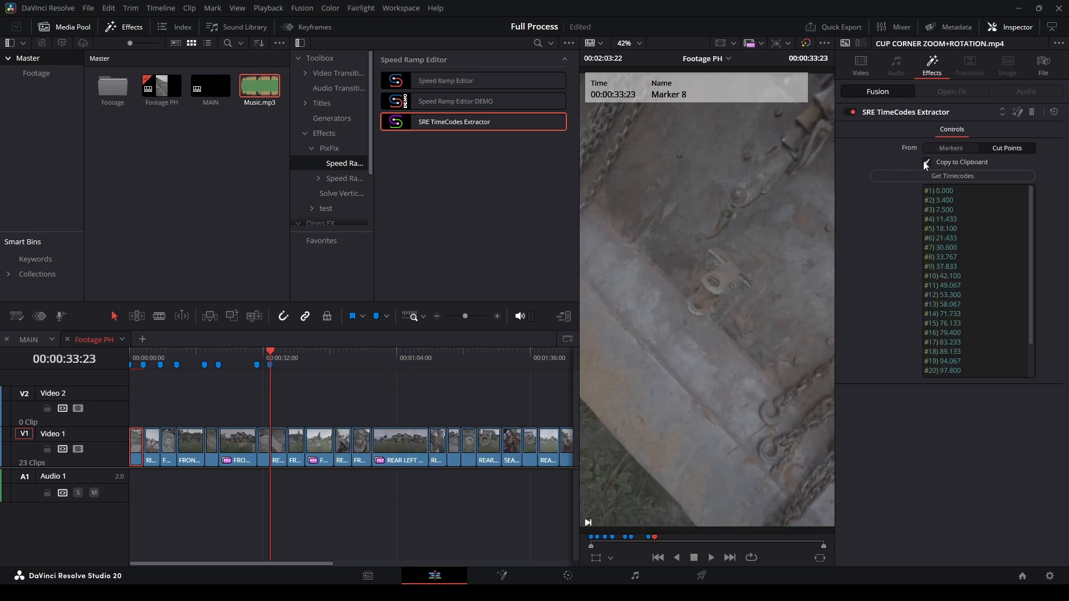
left_click(962, 177)
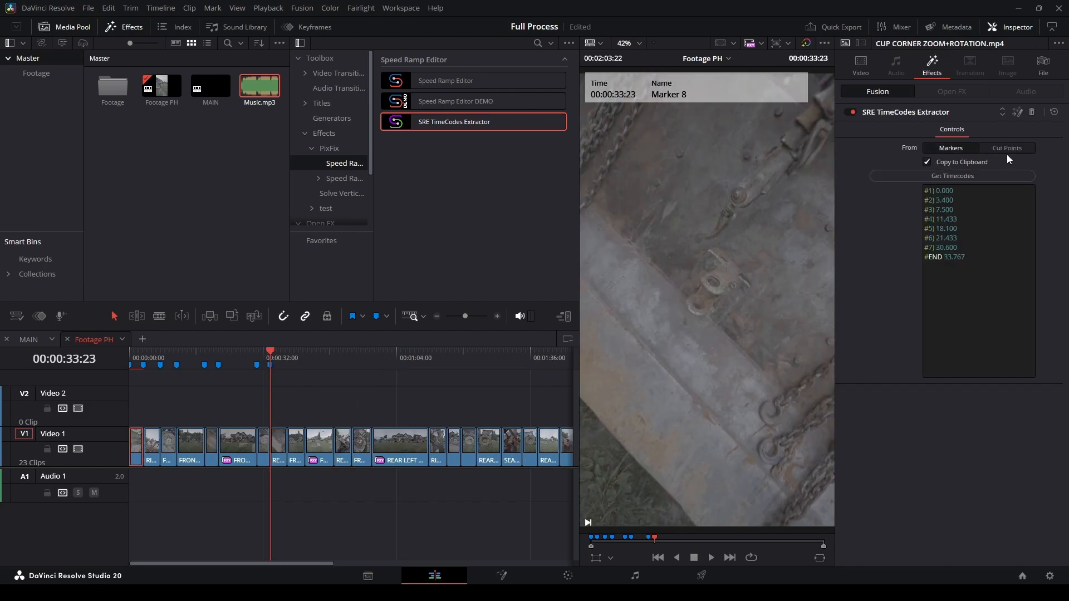
left_click_drag(205, 368, 197, 372)
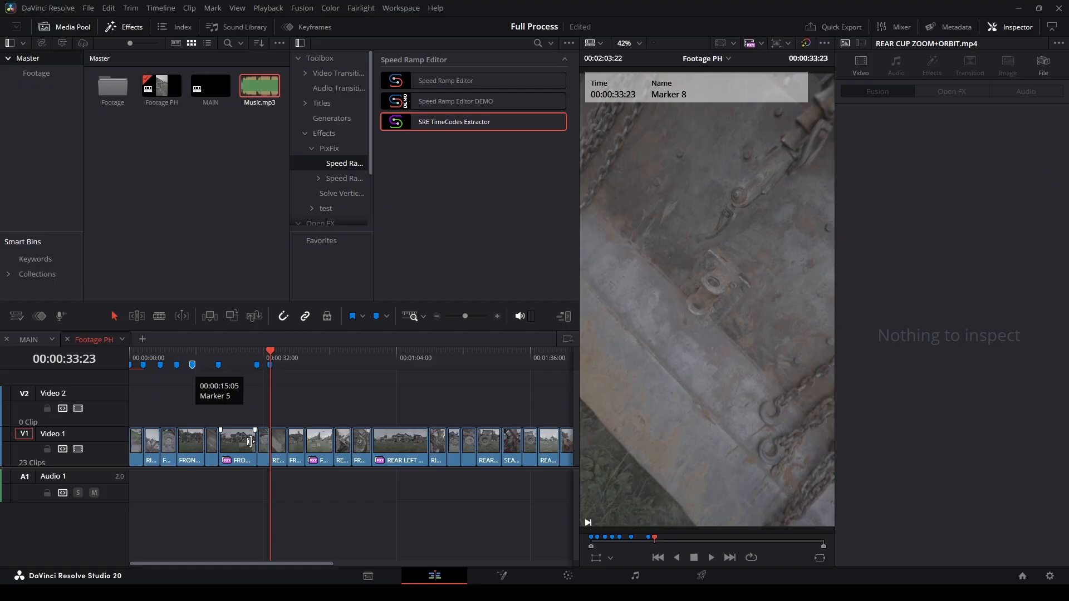
left_click(137, 443)
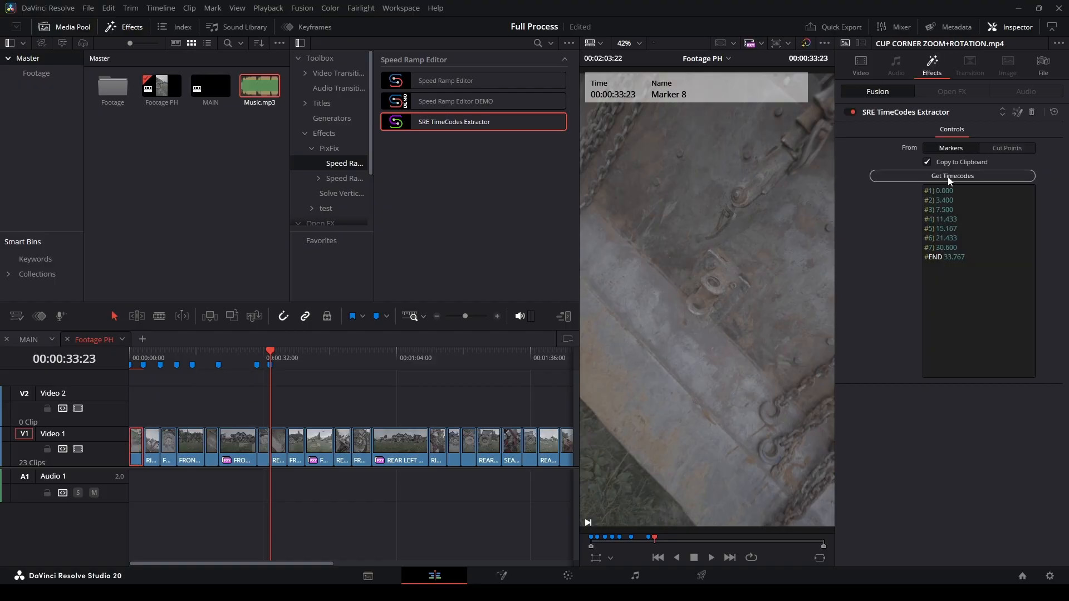
Extract the timecodes from Cut Points again and delete all markers from the Footage PH timeline.
left_click(1021, 151)
left_click(974, 177)
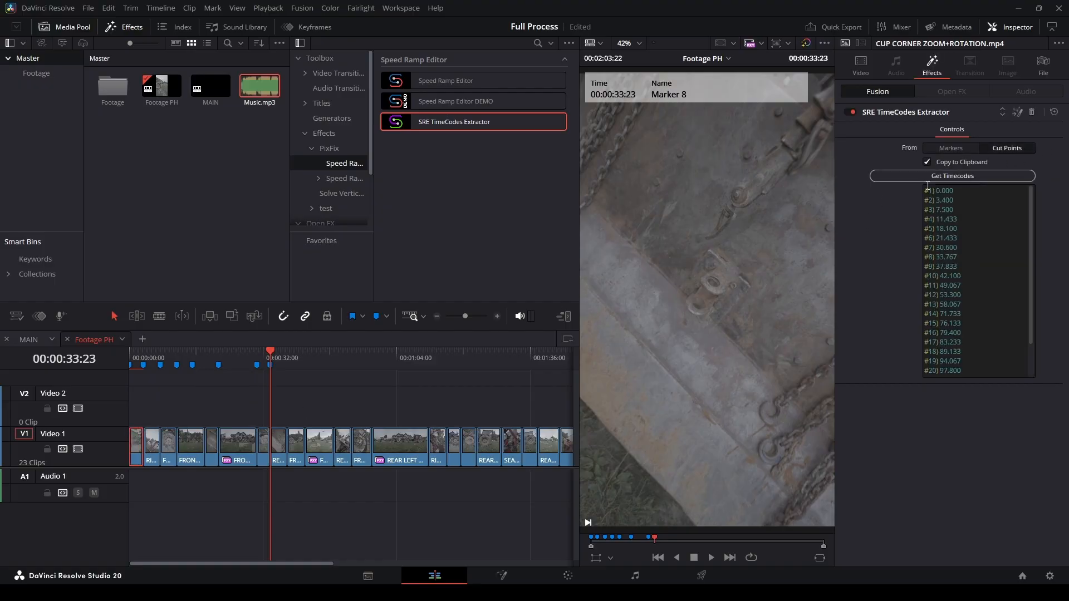
left_click_drag(284, 391, 131, 362)
key("Delete")
left_click(144, 363)
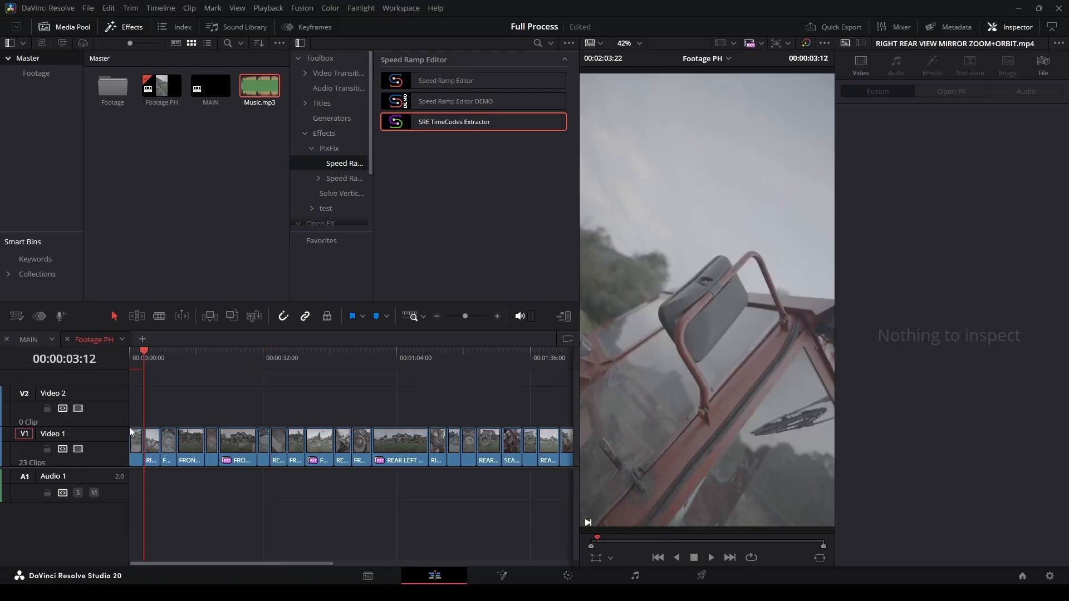
Paste the extracted cut-point timecodes into the clip timecode list of the Speed Ramp Editor's Smart mode in MAIN.
left_click(137, 443)
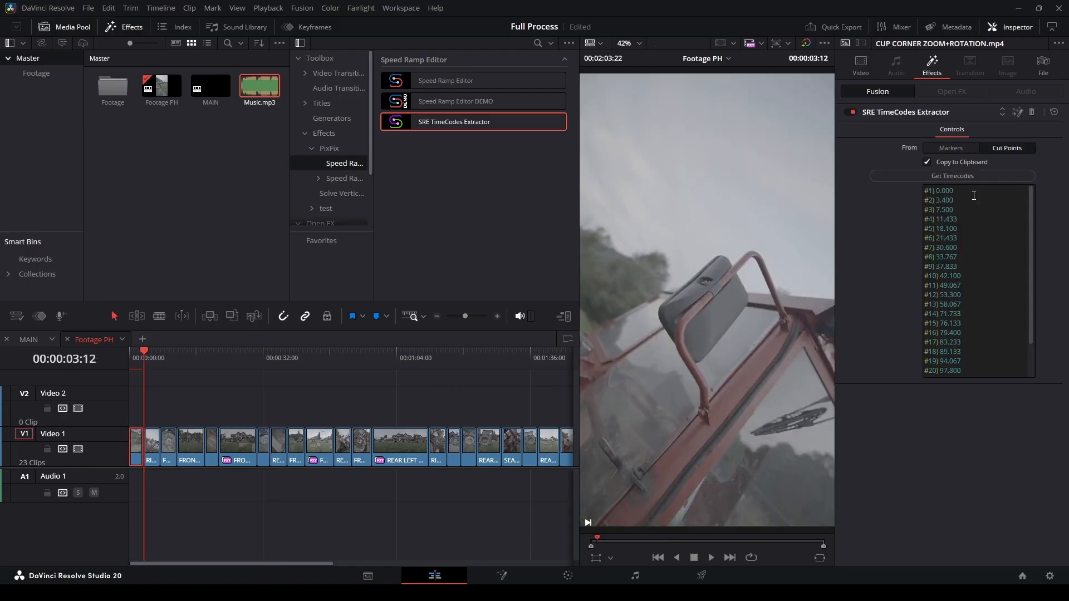
mouse_move(1032, 284)
left_mouse_down()
mouse_move(1041, 363)
mouse_move(1028, 279)
left_mouse_up()
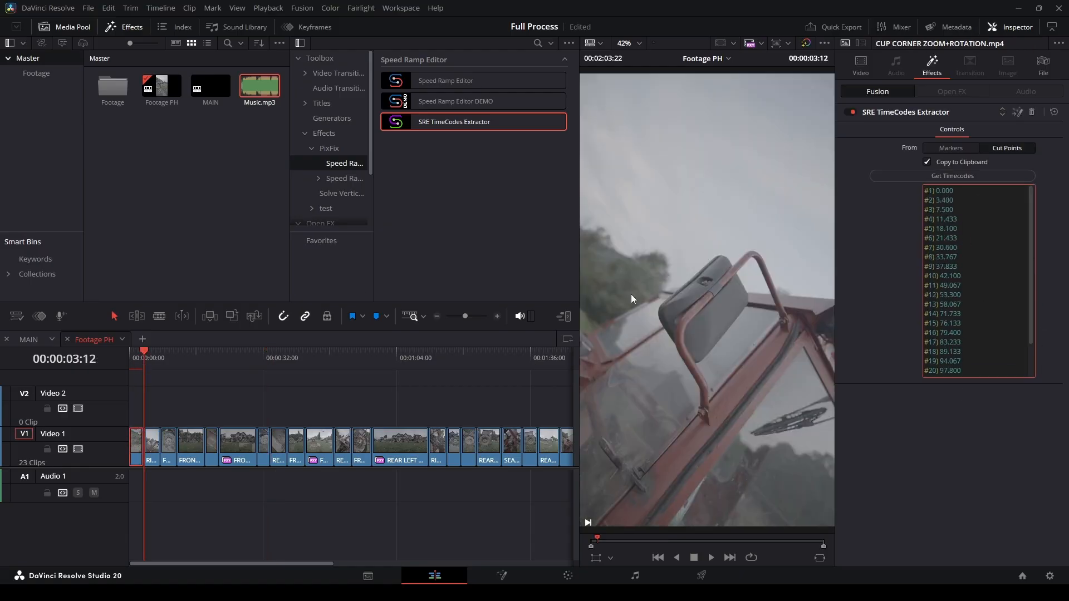
left_click(30, 341)
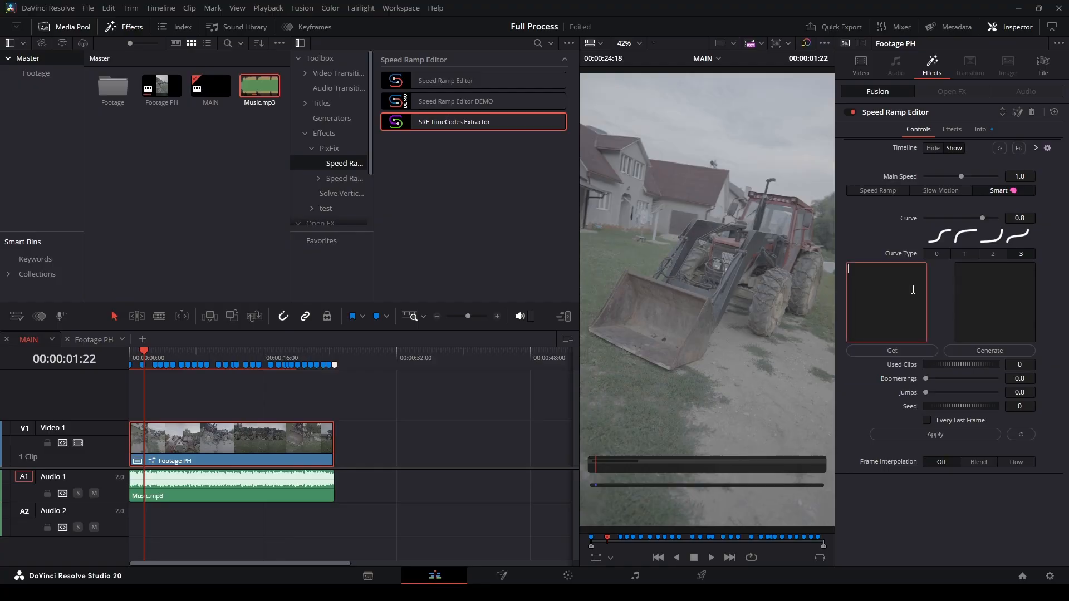
key("ctrl+v")
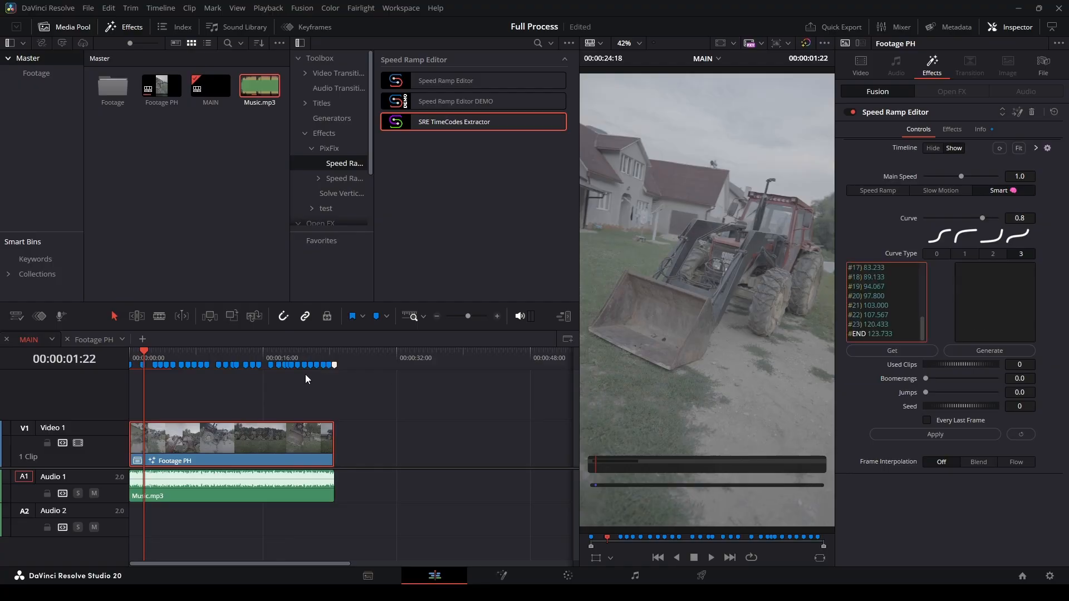
Generate the Smart speed ramp list from the timecodes and the MAIN markers, and review it to the end.
left_click(303, 402)
left_click(991, 350)
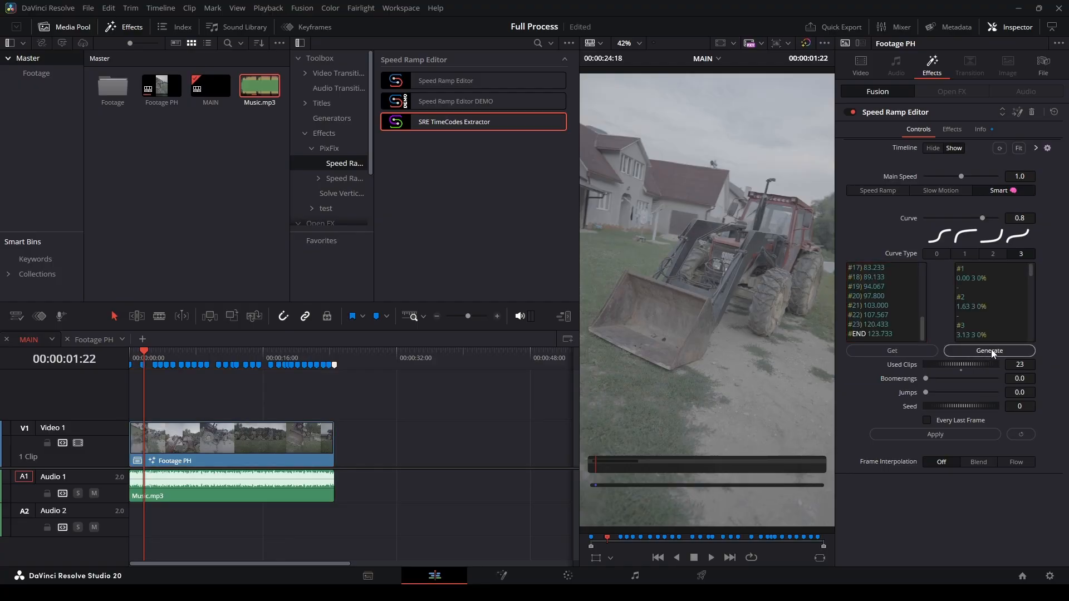
left_click_drag(1031, 271, 1035, 342)
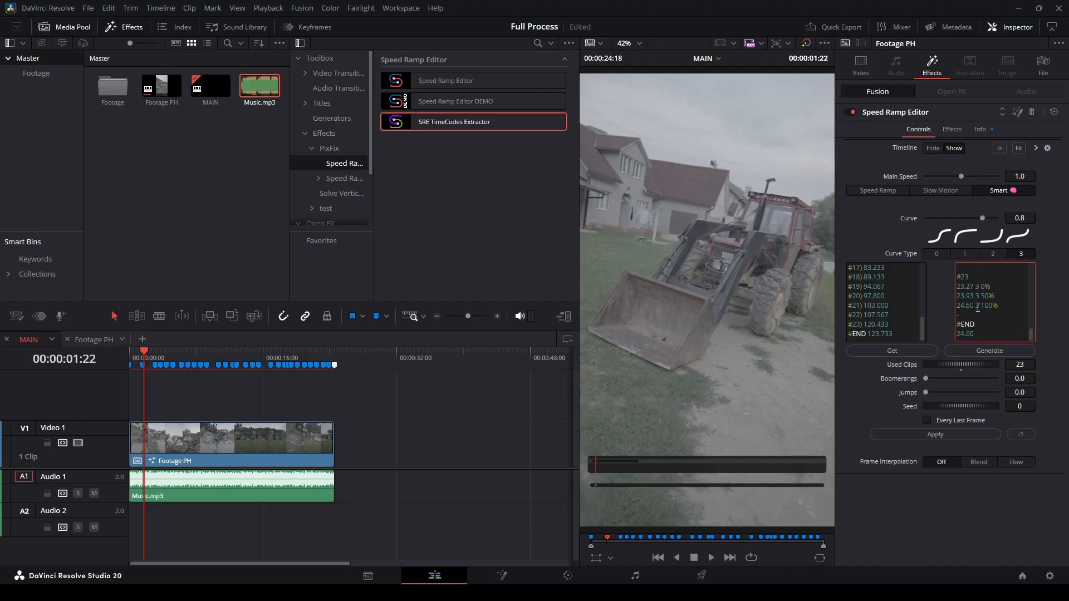
Apply the generated speed ramps to the Footage PH clip and play MAIN from the start to preview them.
left_click(955, 436)
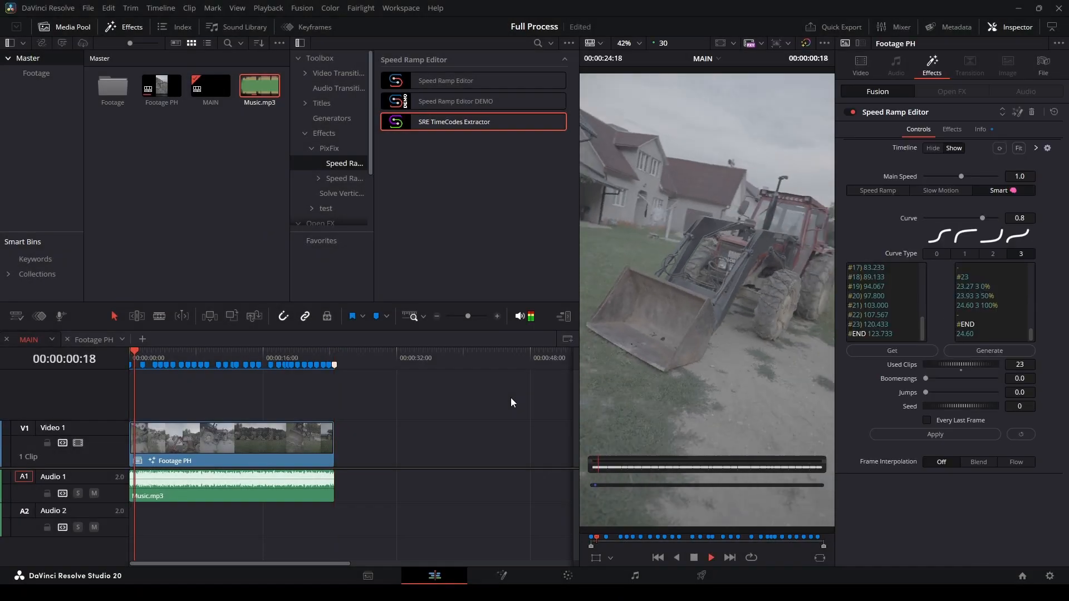
key("p")
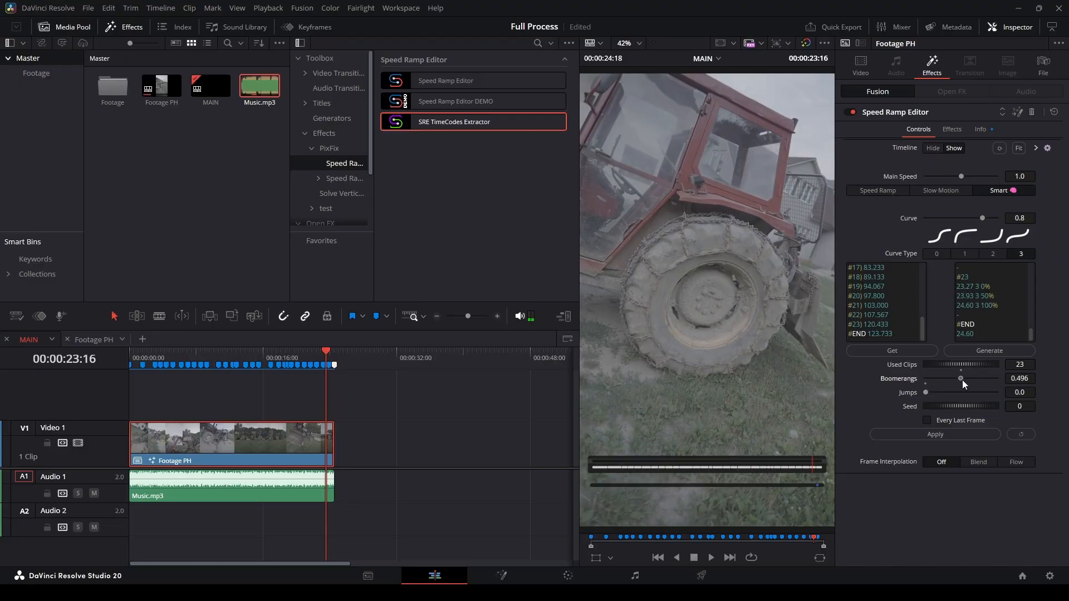
Regenerate and apply the Smart speed ramps with Boomerangs at 0.74, and preview MAIN around the eight-second mark.
left_click_drag(962, 379, 978, 380)
left_click(997, 352)
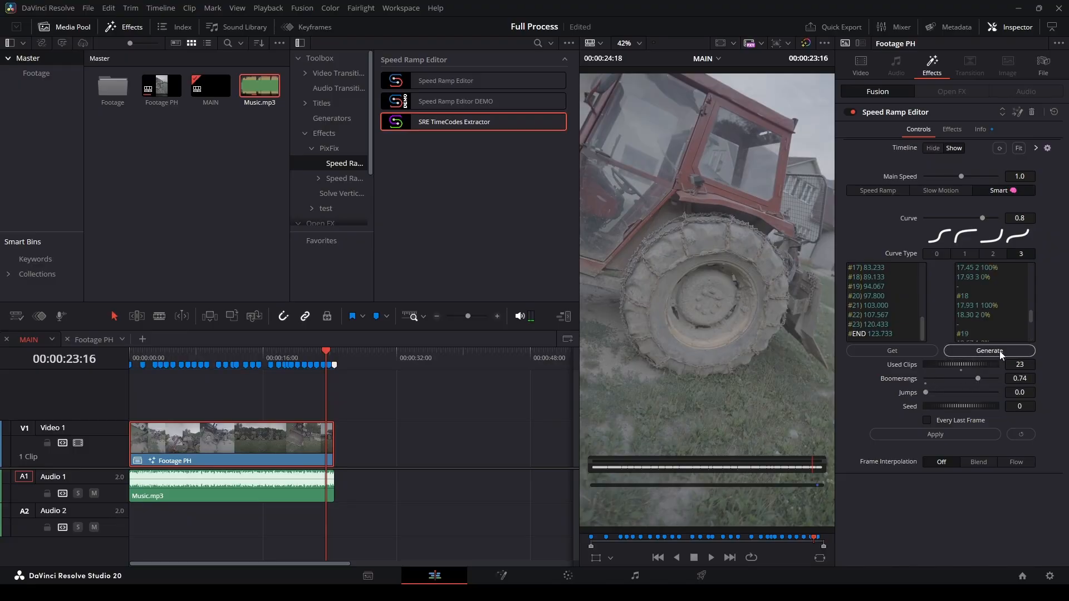
left_click(974, 433)
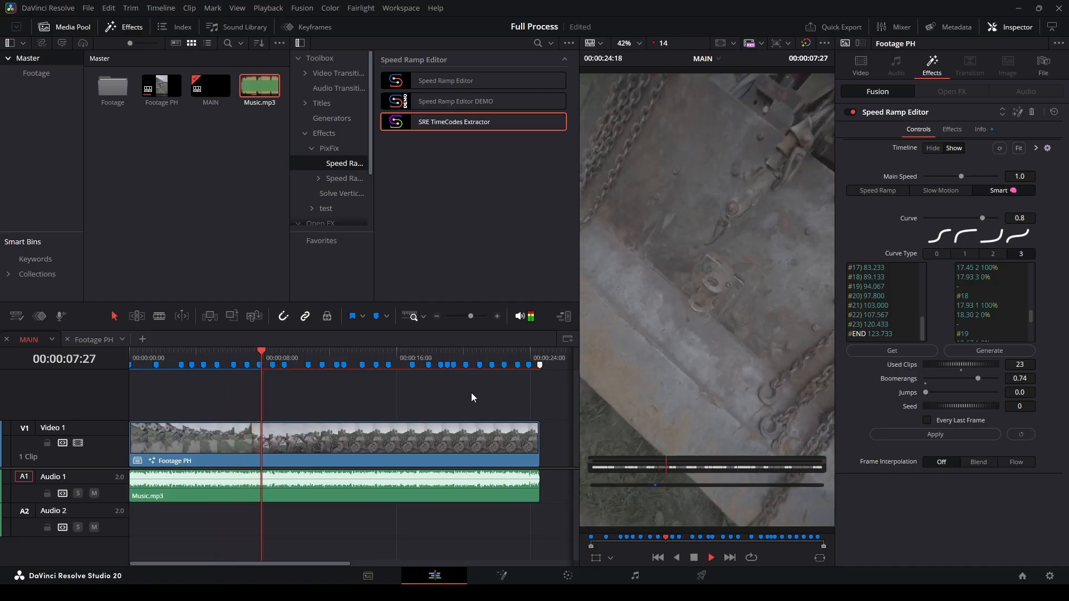
key("space")
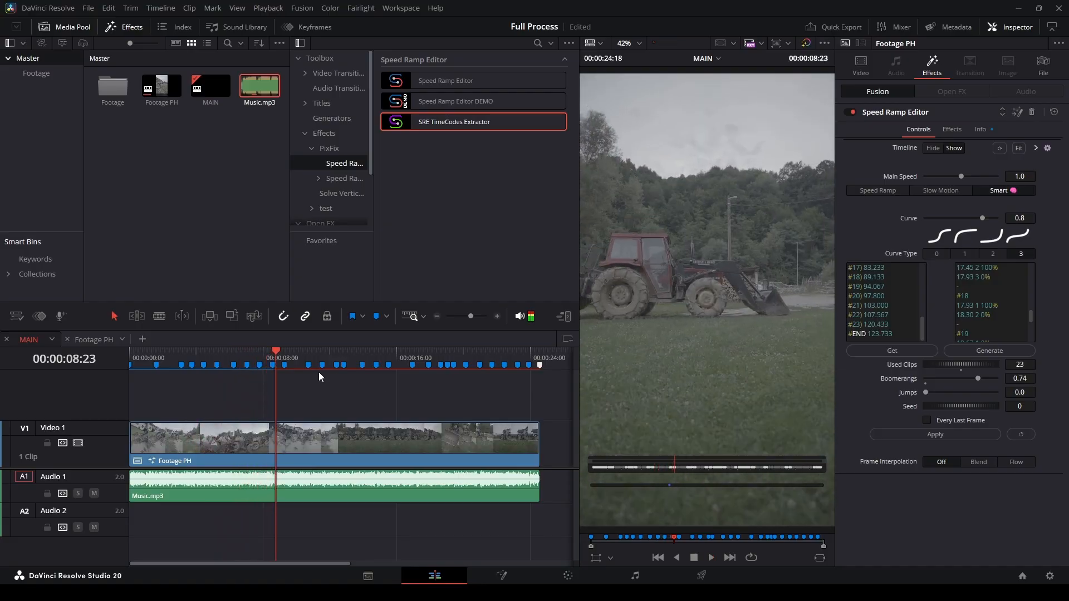
left_click(220, 356)
key("space")
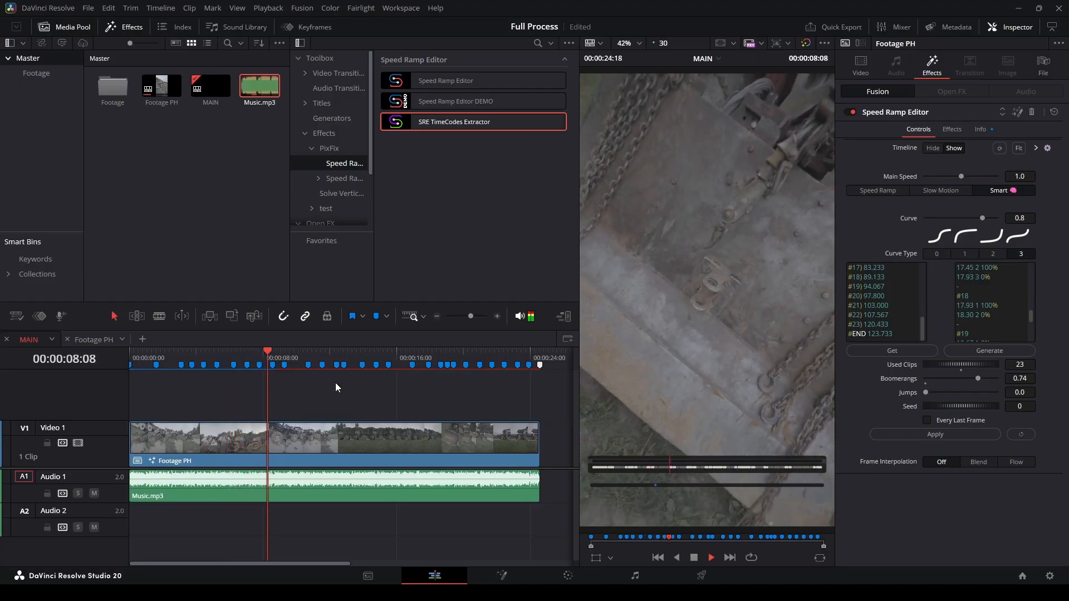
key("space")
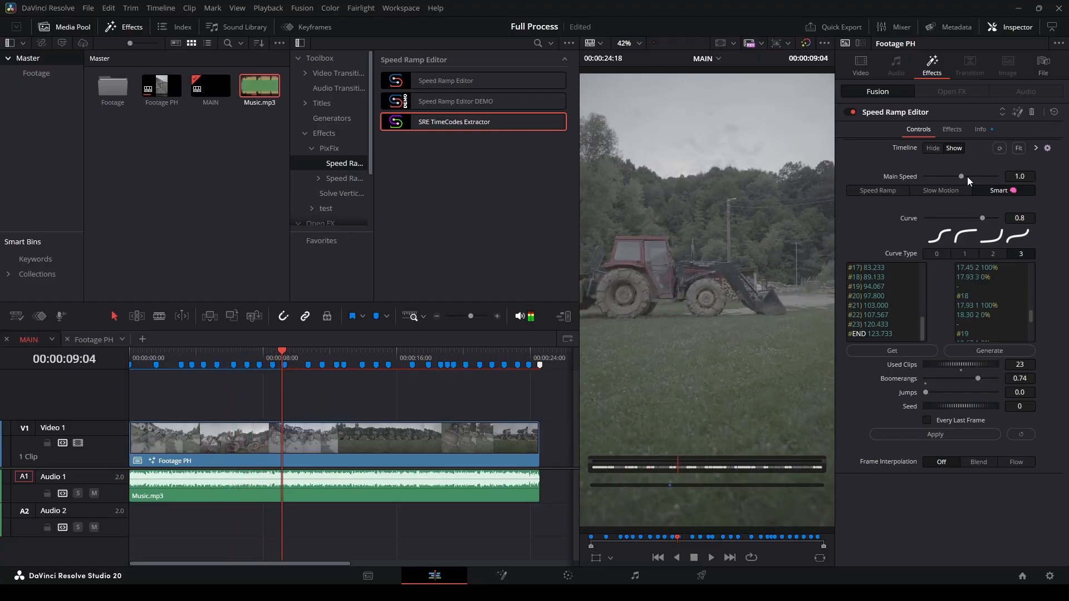
Apply the speed ramps with Main Speed at 0.0 and play MAIN from the start, including in full screen.
left_click_drag(968, 176, 875, 183)
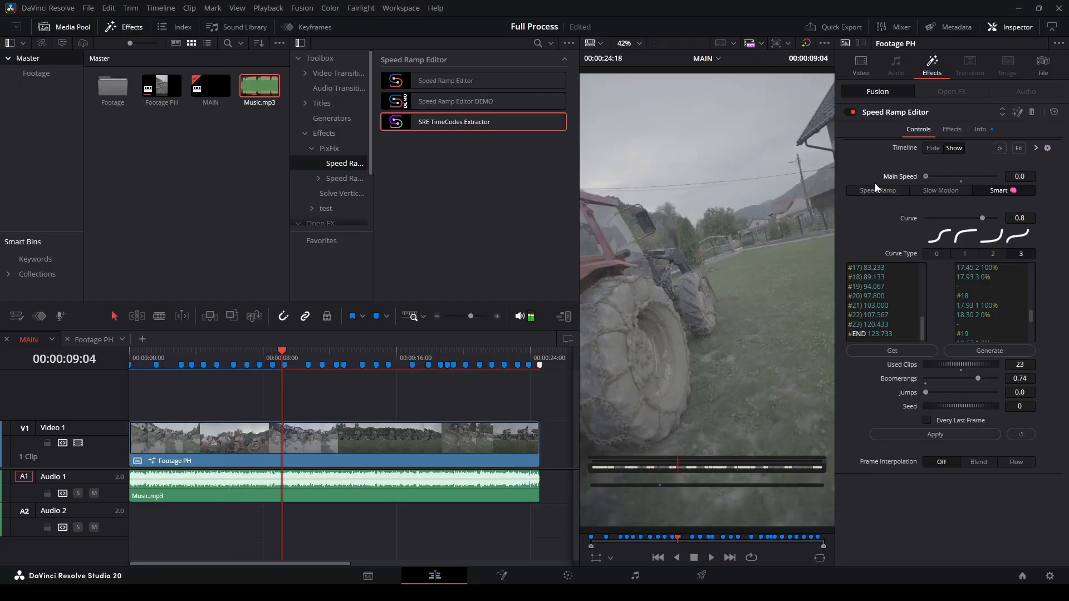
left_click(967, 435)
key("Home")
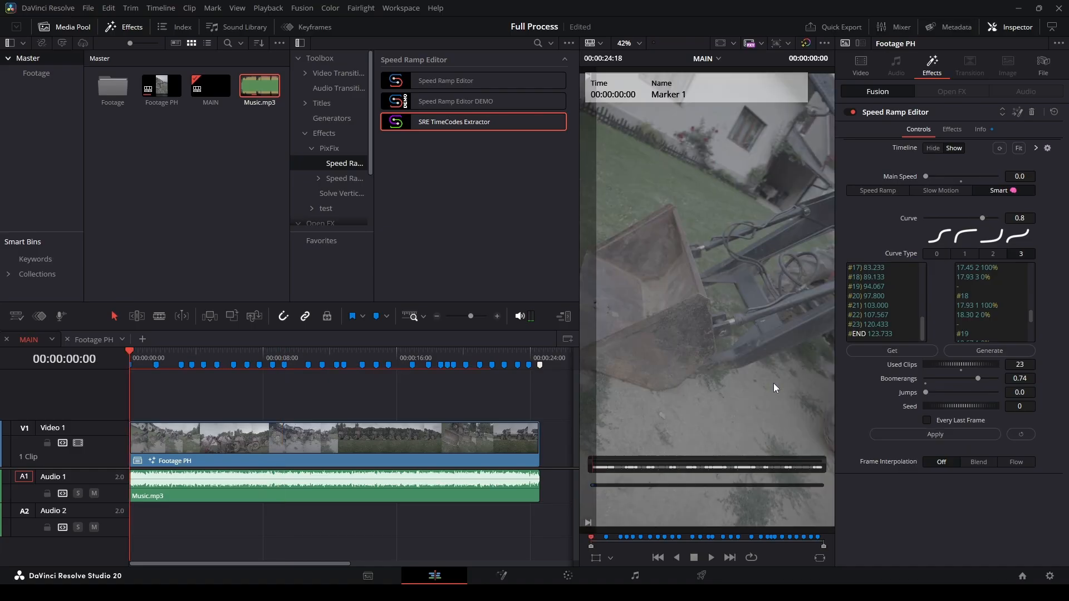
key("space")
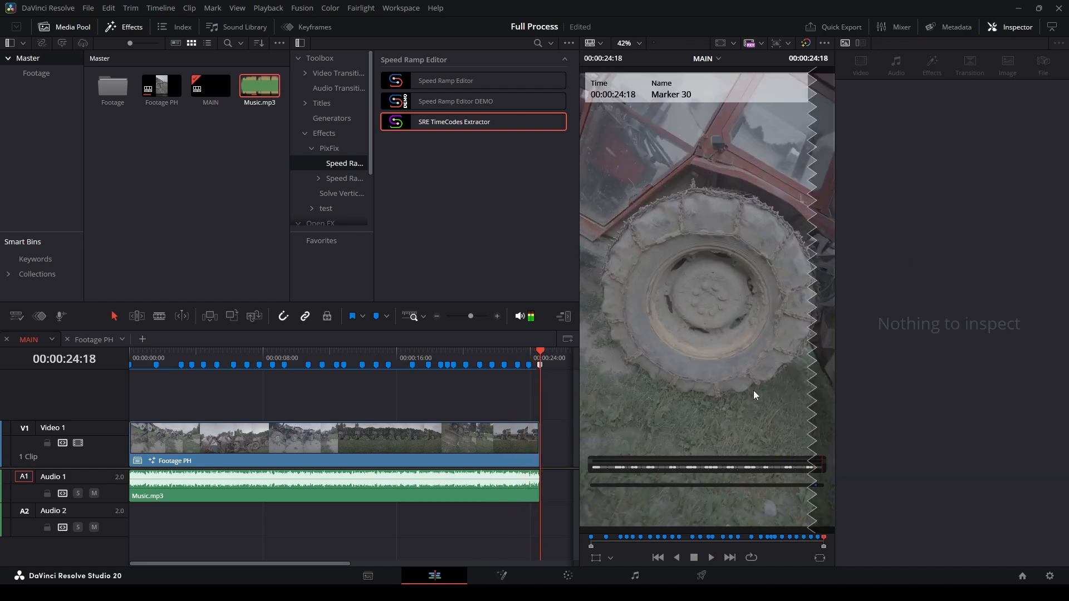
key("ctrl+f")
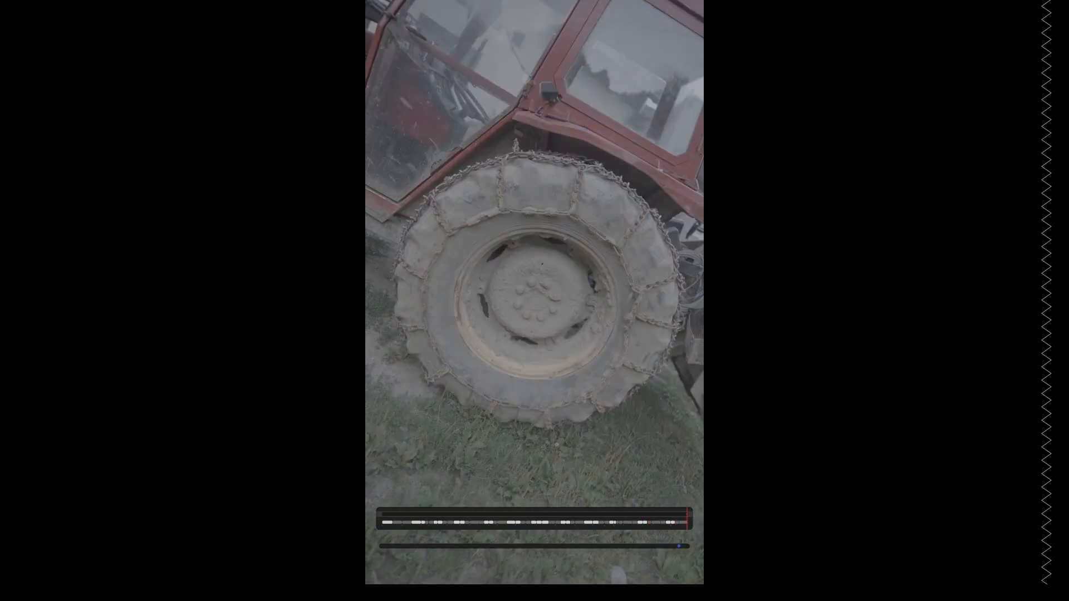
key("Escape")
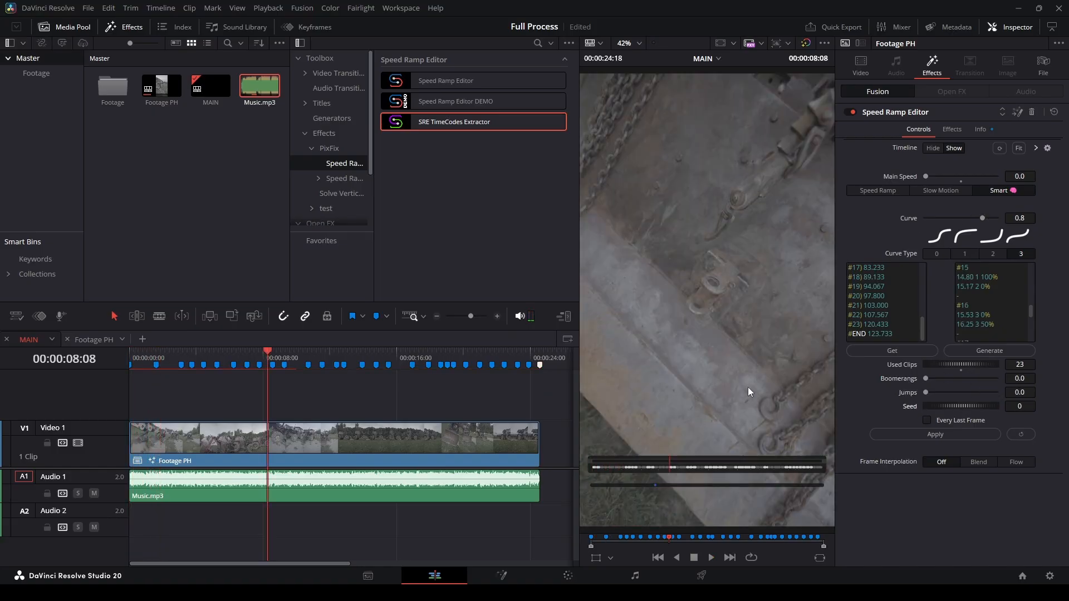
Add red markers to the MAIN timeline at 00:00:00:14 and 00:00:01:00.
key("ctrl+equal")
key("ctrl+minus")
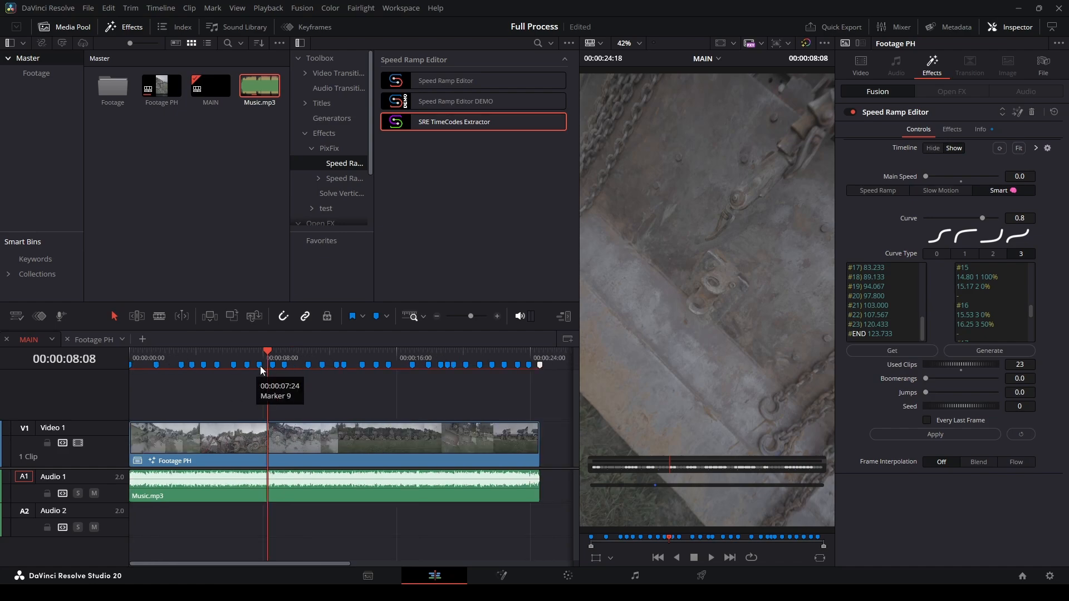
key("Home")
key("ctrl+equal")
key("ctrl+equal")
left_click_drag(136, 357, 162, 356)
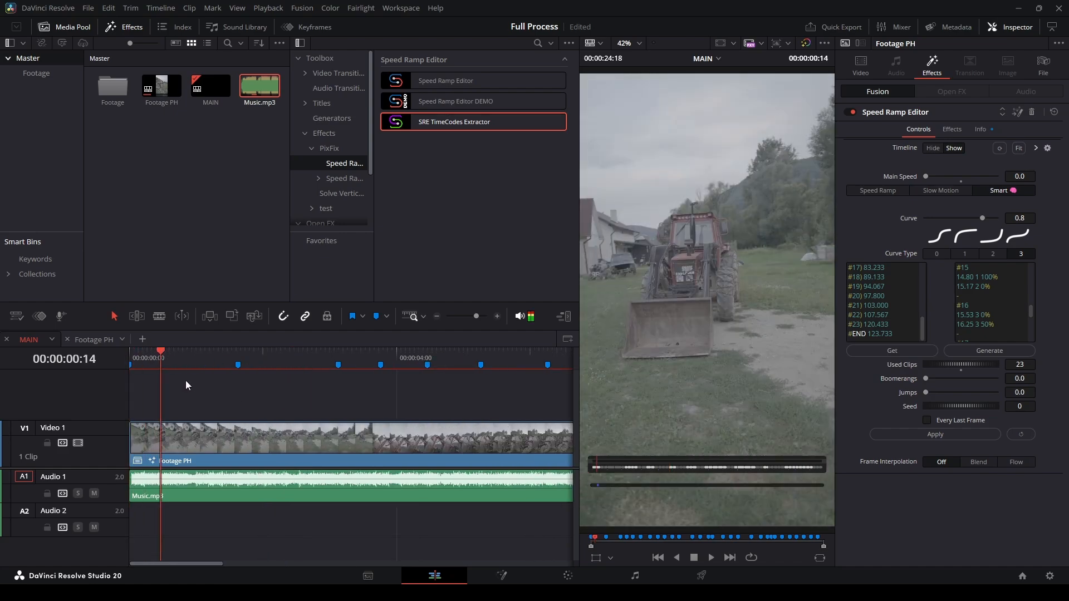
key("m")
key("m")
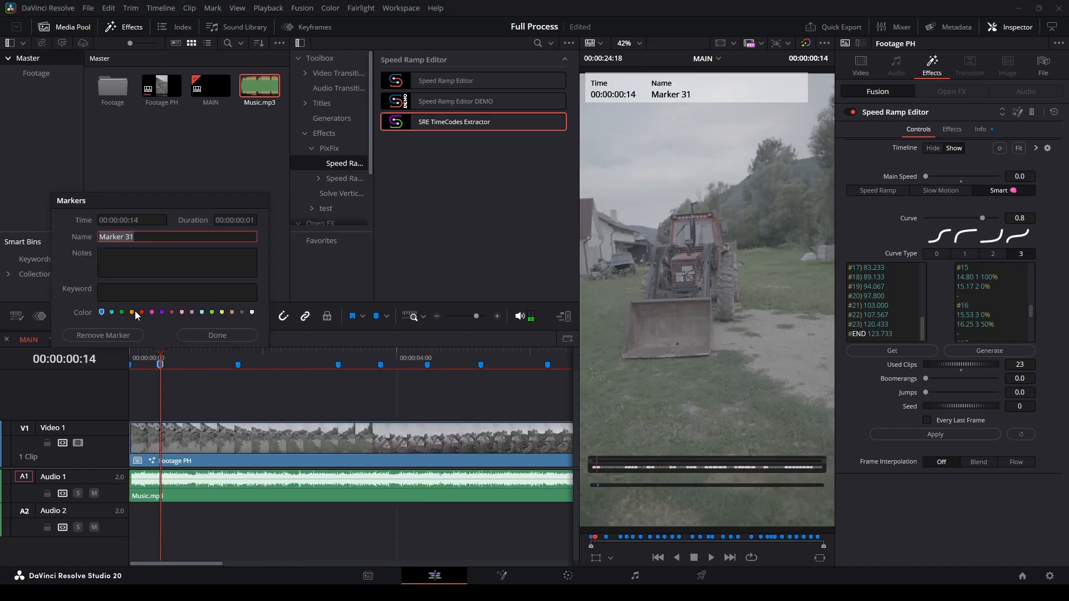
left_click(206, 336)
left_click_drag(160, 366, 196, 365)
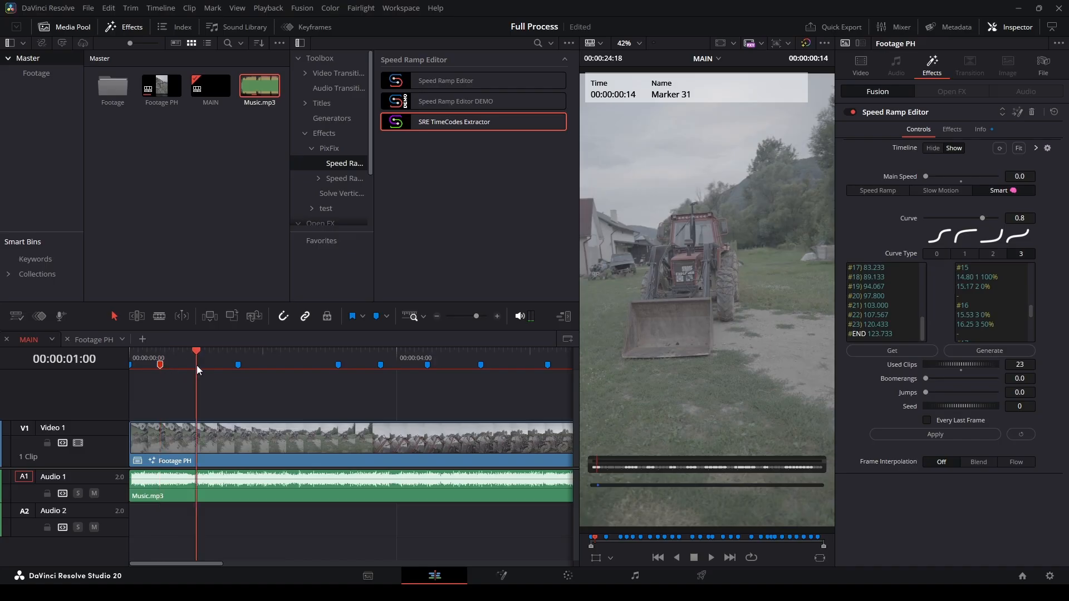
Regenerate the Smart speed ramp list with the added markers and preview MAIN with the effect's Zoom Timeline at 34.42.
left_click(978, 353)
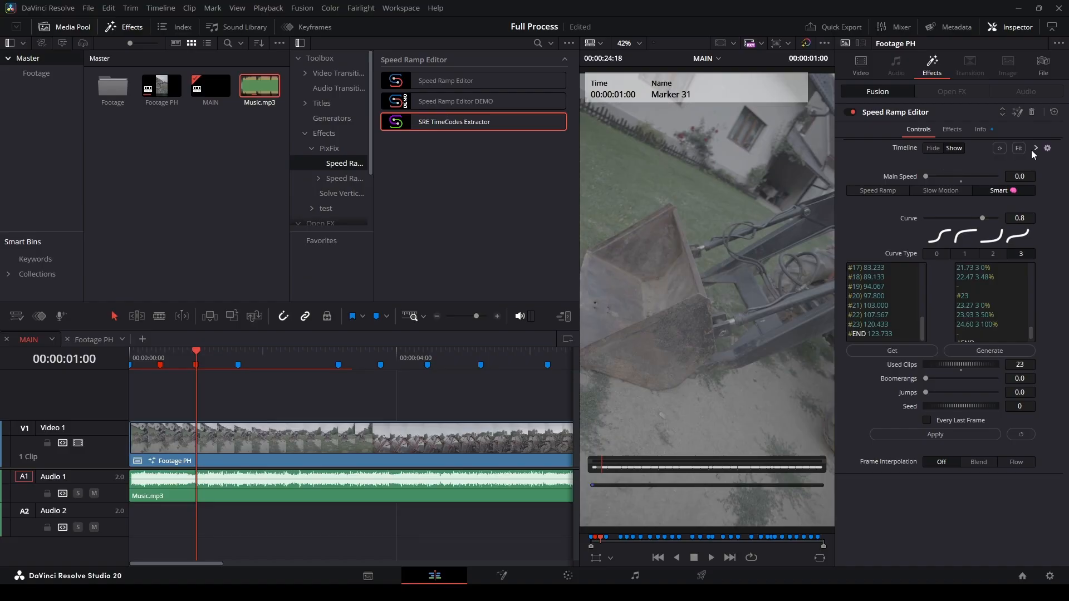
left_click(1035, 148)
left_click_drag(946, 162, 969, 162)
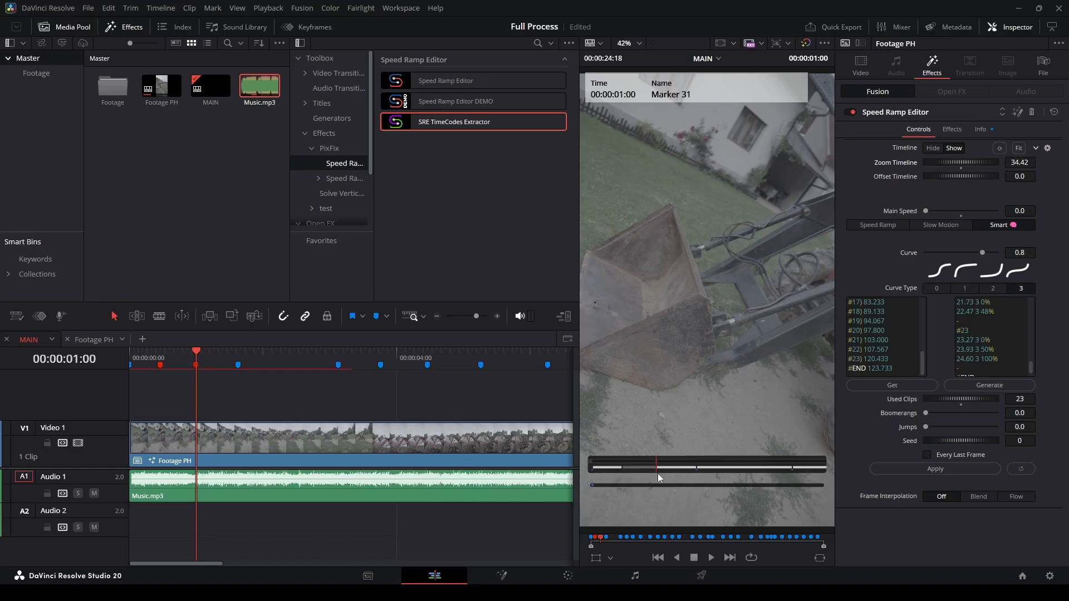
key("Home")
key("space")
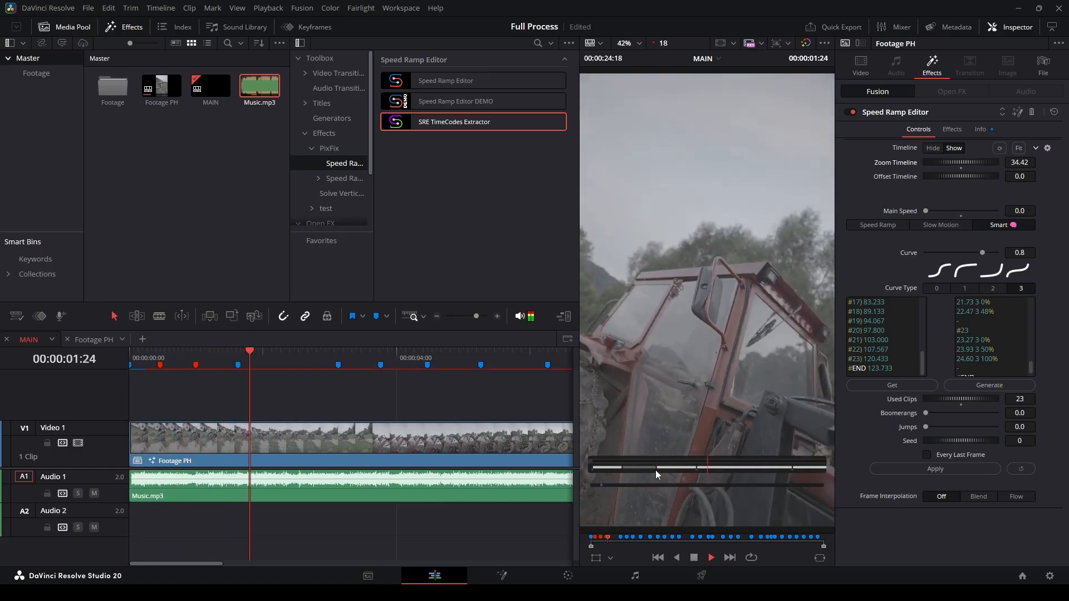
key("Home")
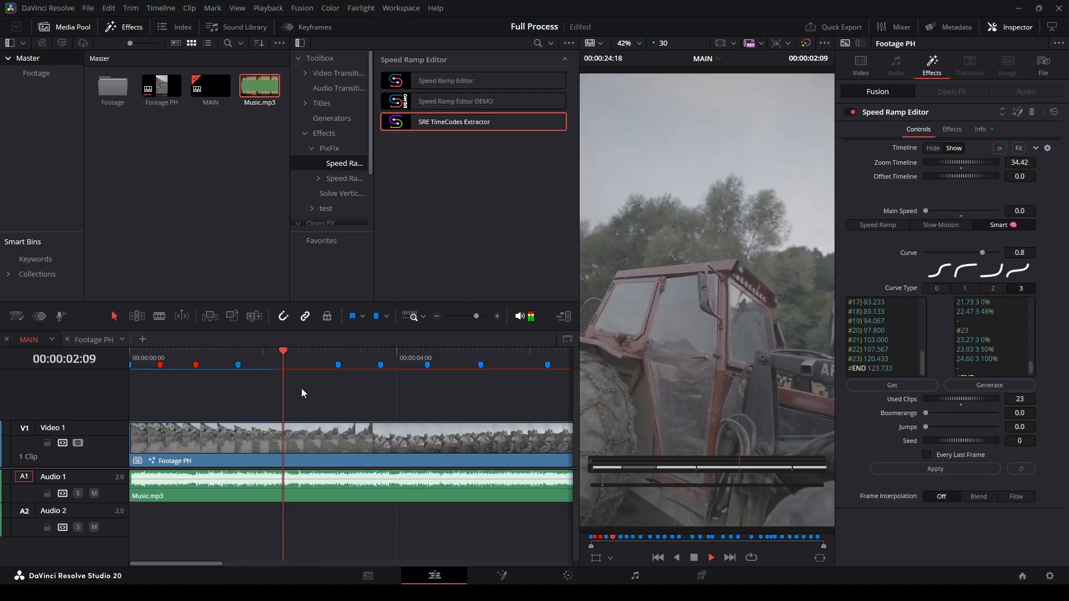
key("j")
key("k")
left_click(283, 358)
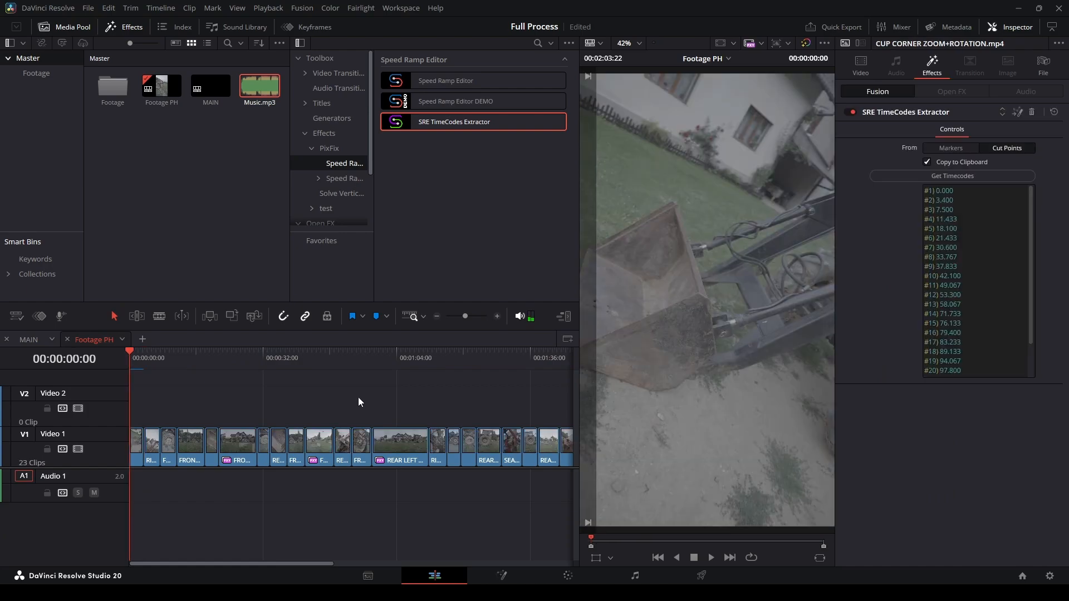
Play the first clip of the Footage PH timeline and open the Color page.
scroll(385, 399, "up", 1)
key("space")
key("space")
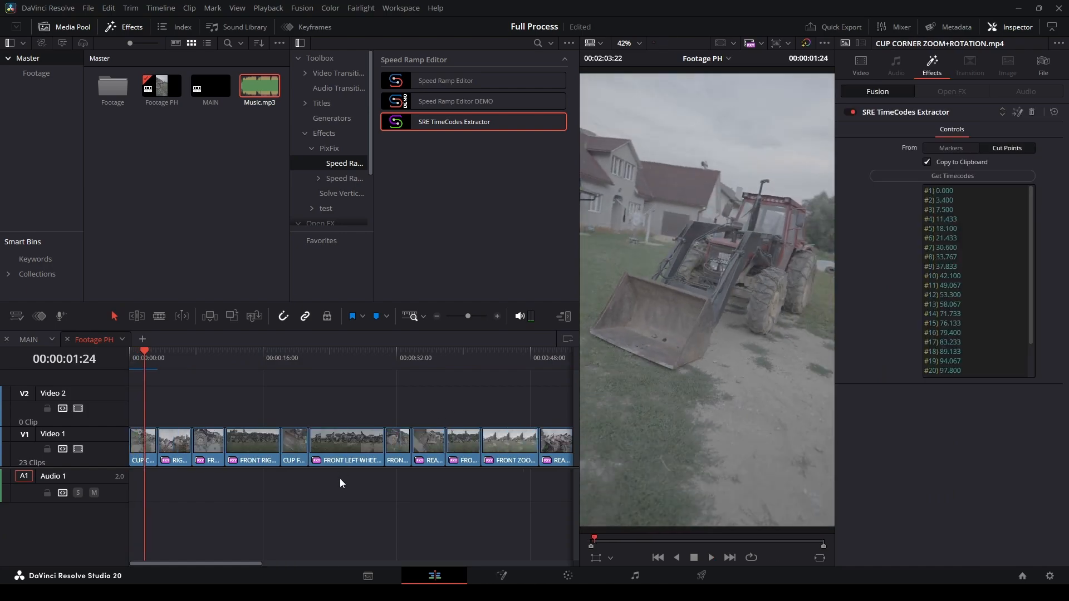
left_click(572, 575)
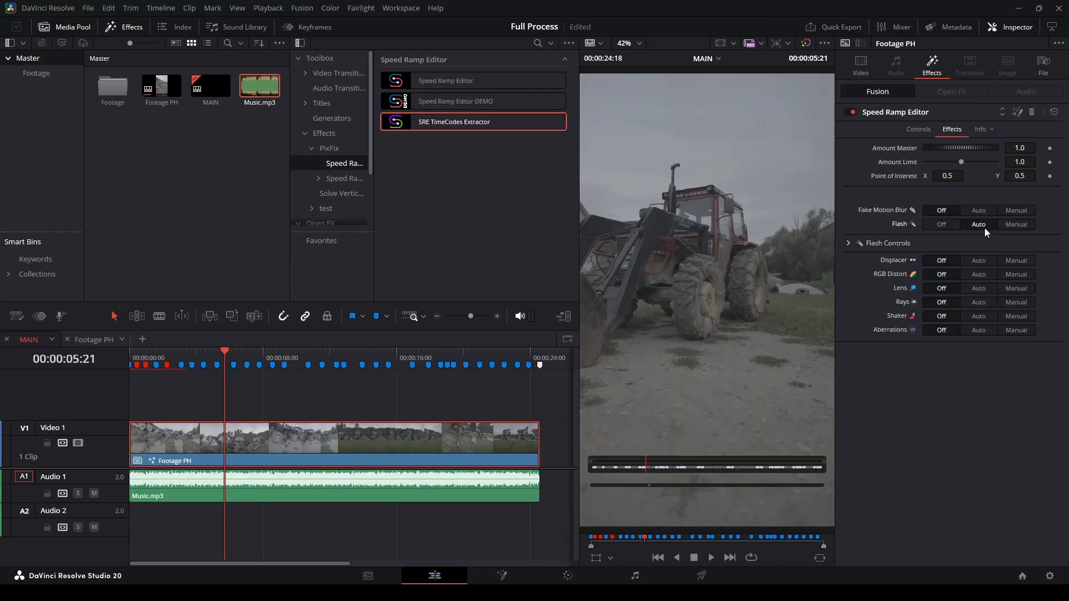
Preview the automatic Flash effect in MAIN and set its Amount to 0.616.
key("Home")
key("space")
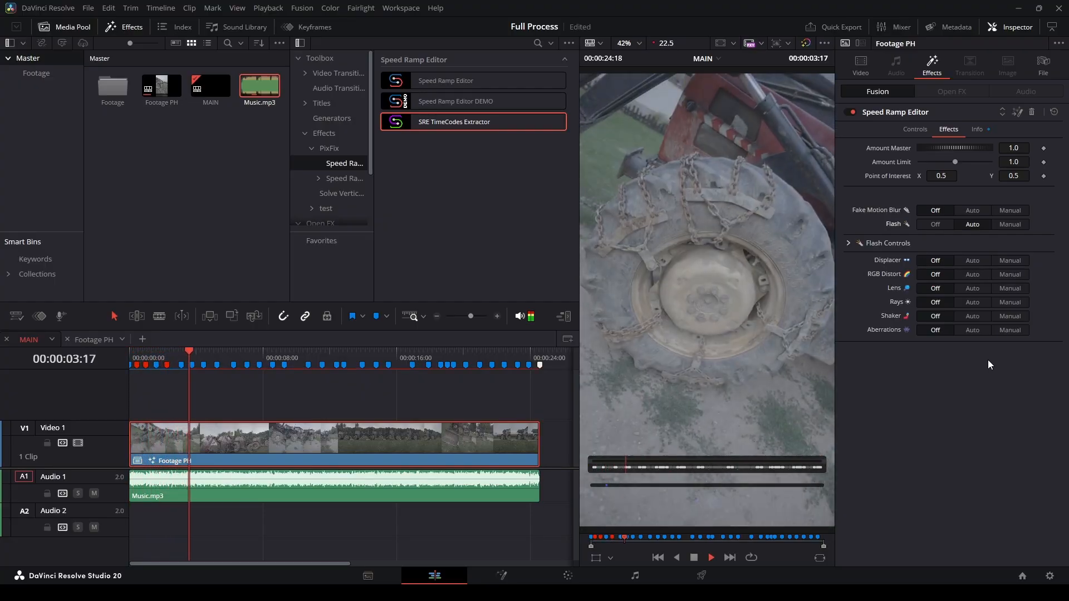
key("space")
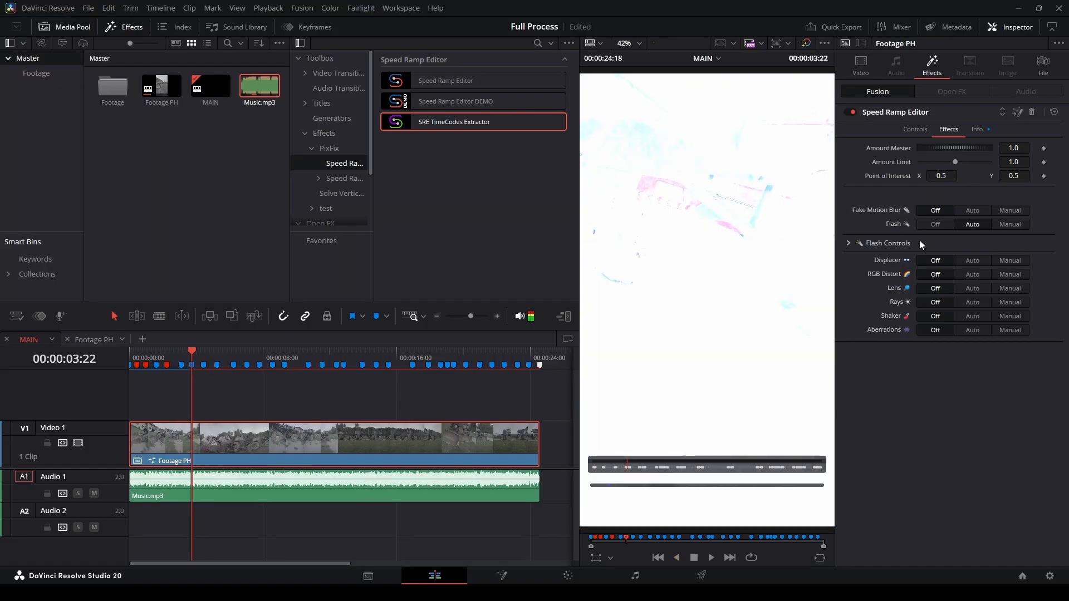
left_click(920, 242)
left_click_drag(969, 258, 871, 249)
key("j")
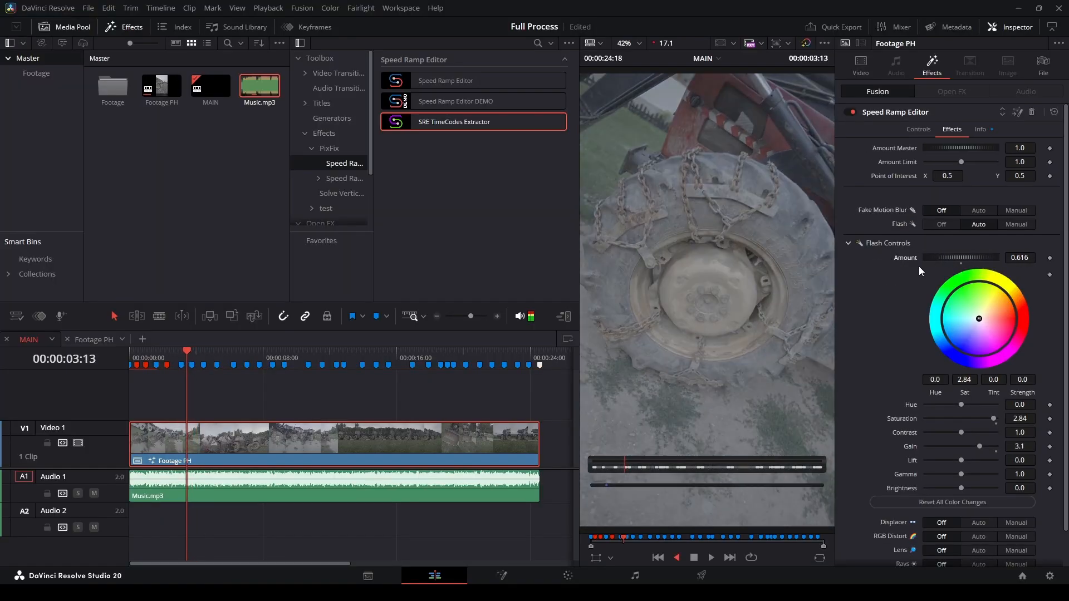
key("l")
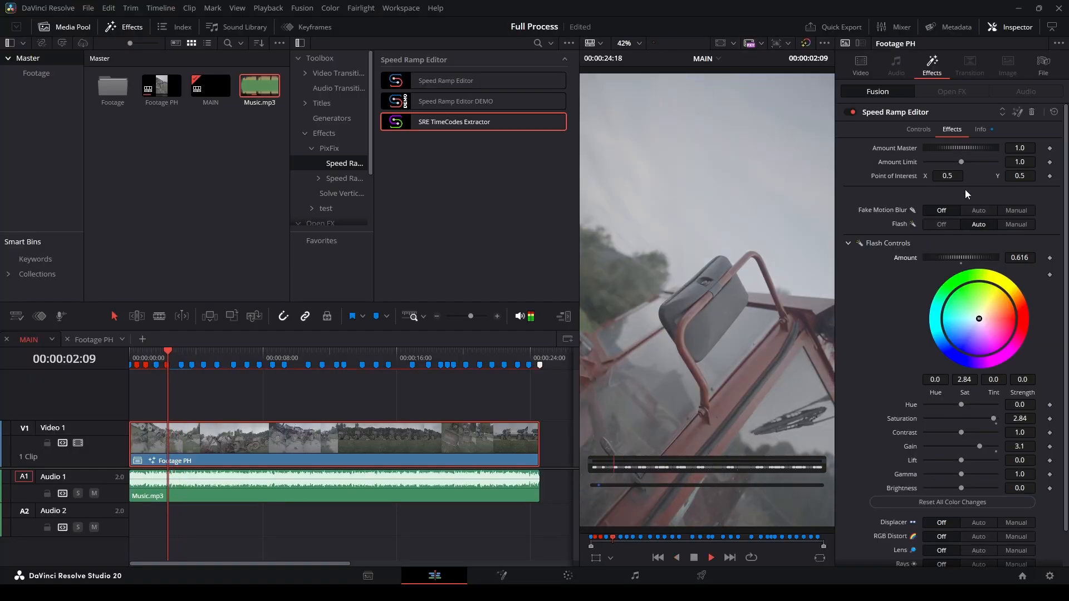
key("k")
Set the Displacer effect to Auto and play MAIN from the start.
key("Home")
left_click(847, 243)
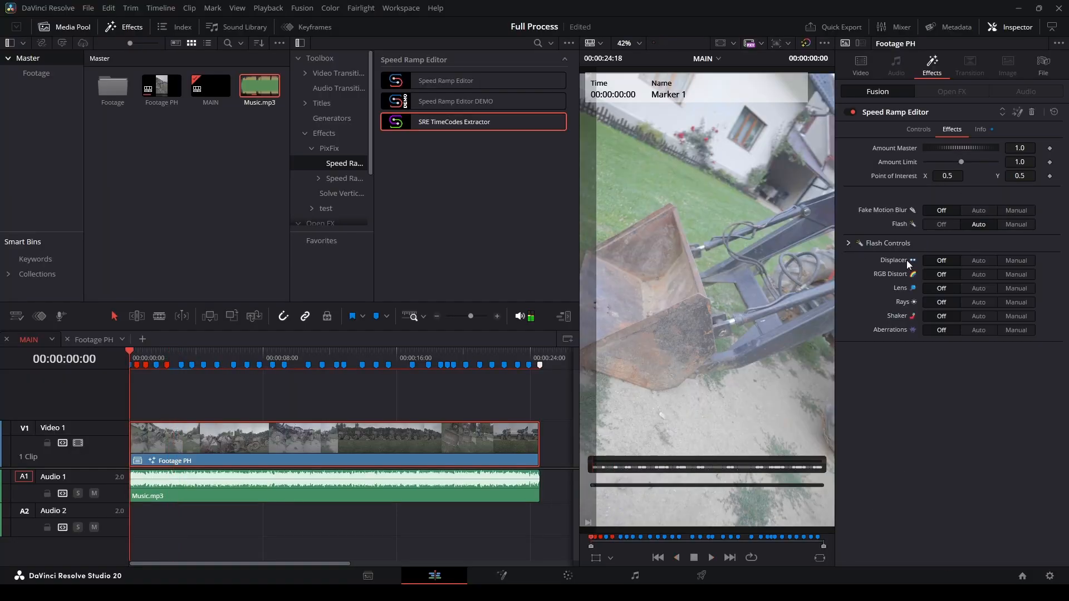
left_click(983, 262)
key("l")
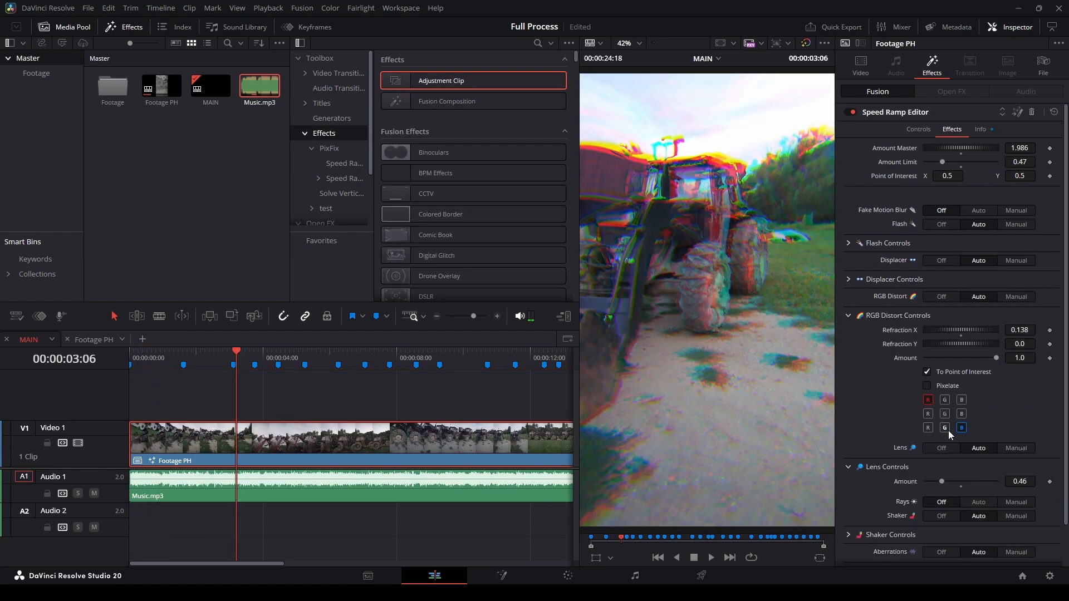
Try switching the middle green and upper red channels of the RGB Distort effect on and off.
left_click(946, 415)
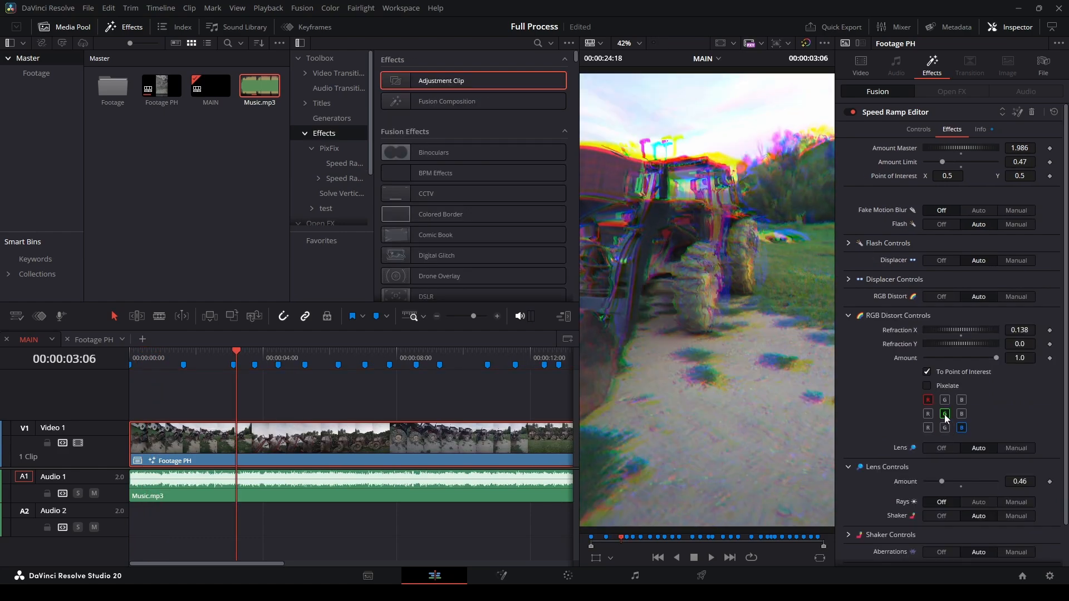
left_click(928, 399)
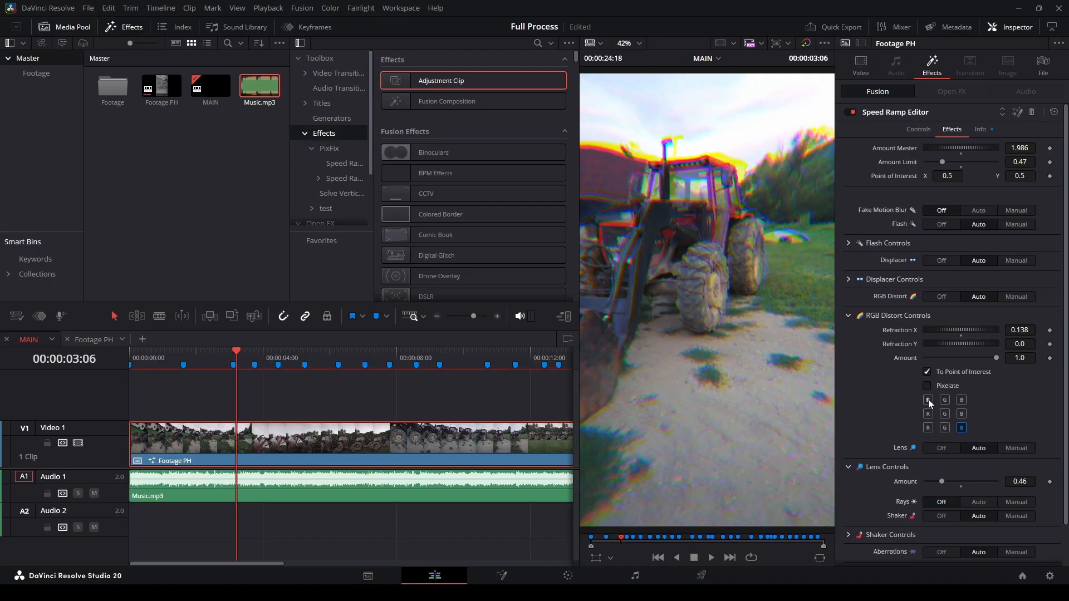
left_click(928, 399)
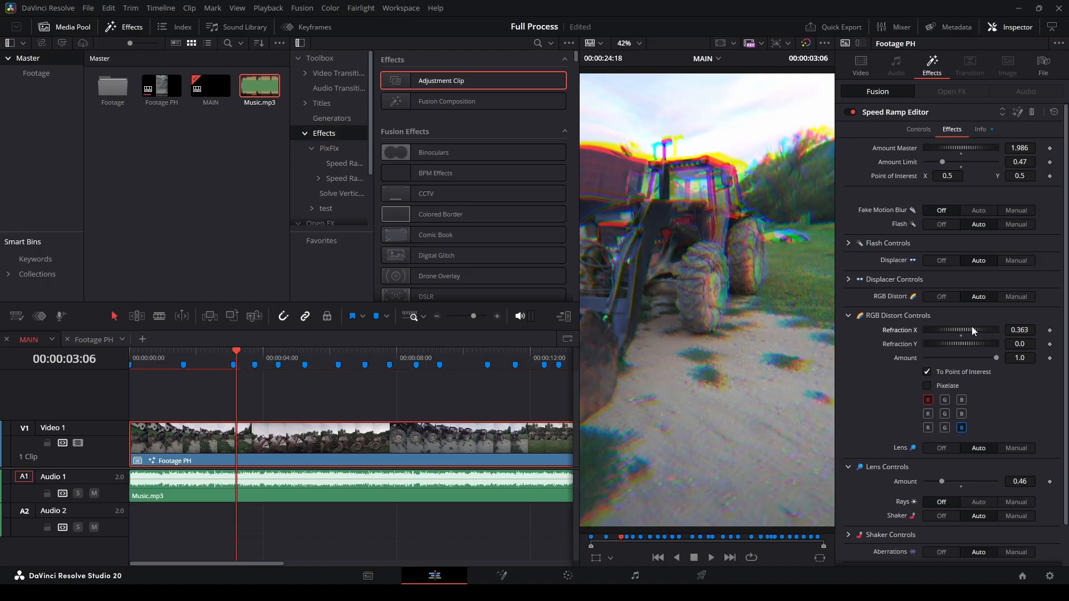
Set RGB Distort's Refraction X to 0.32 and enable Pixelate with the upper and lower green channels.
left_click_drag(971, 326, 983, 326)
left_click(947, 388)
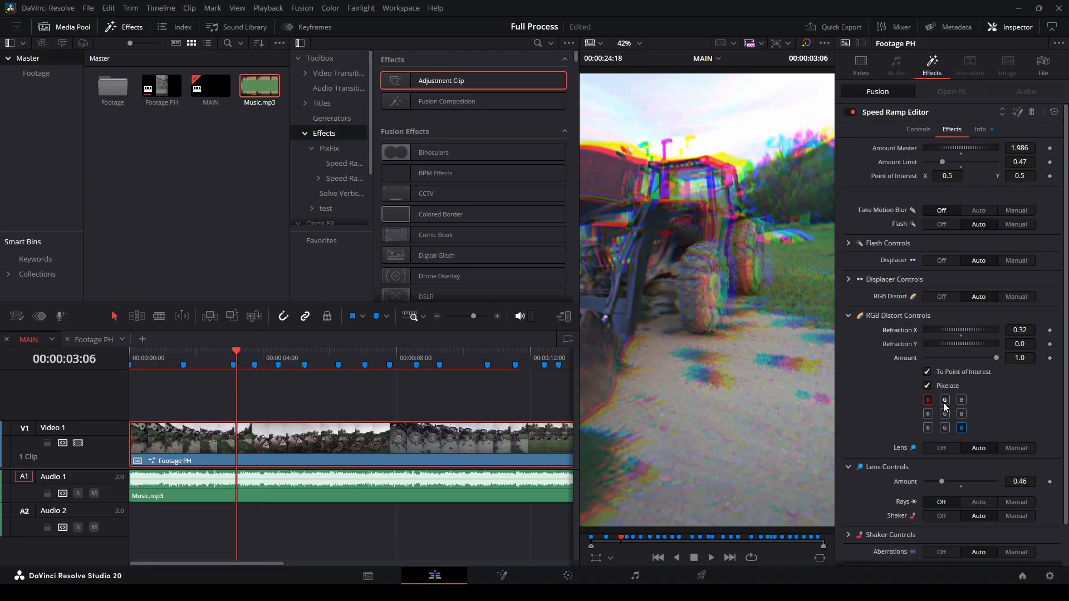
left_click(945, 401)
left_click(945, 428)
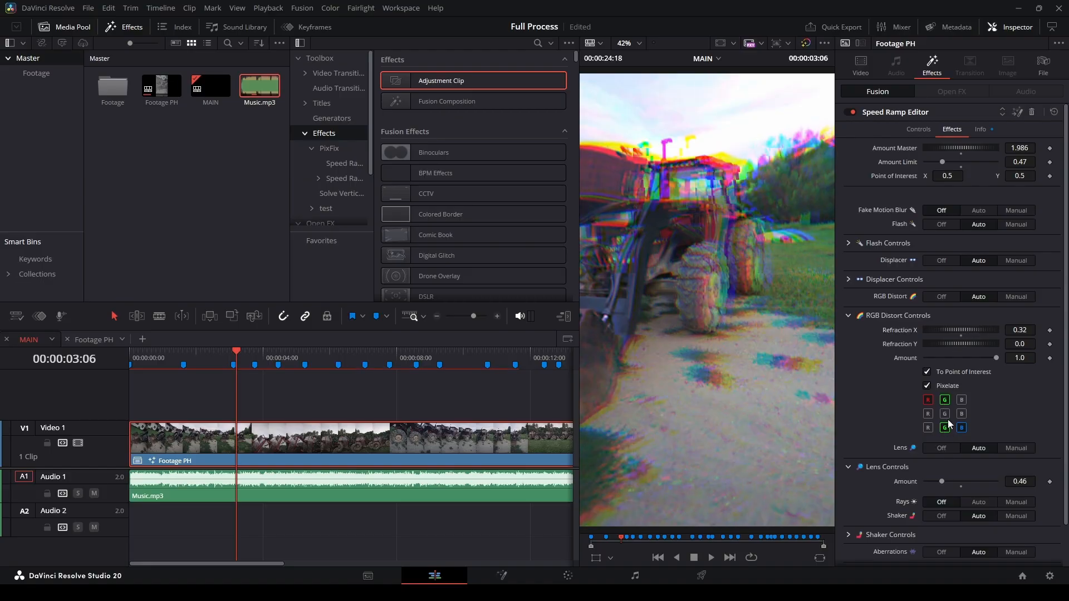
Set RGB Distort's Refraction X to 0.762, preview it around the three-second mark, and turn off Pixelate.
left_click_drag(974, 329, 990, 324)
key("j")
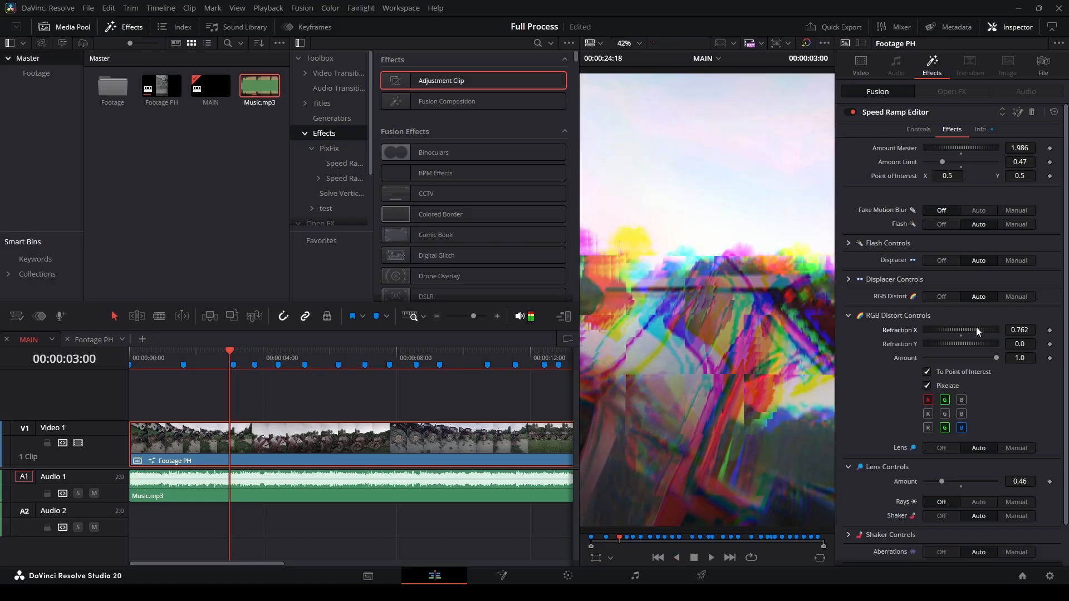
key("l")
key("j")
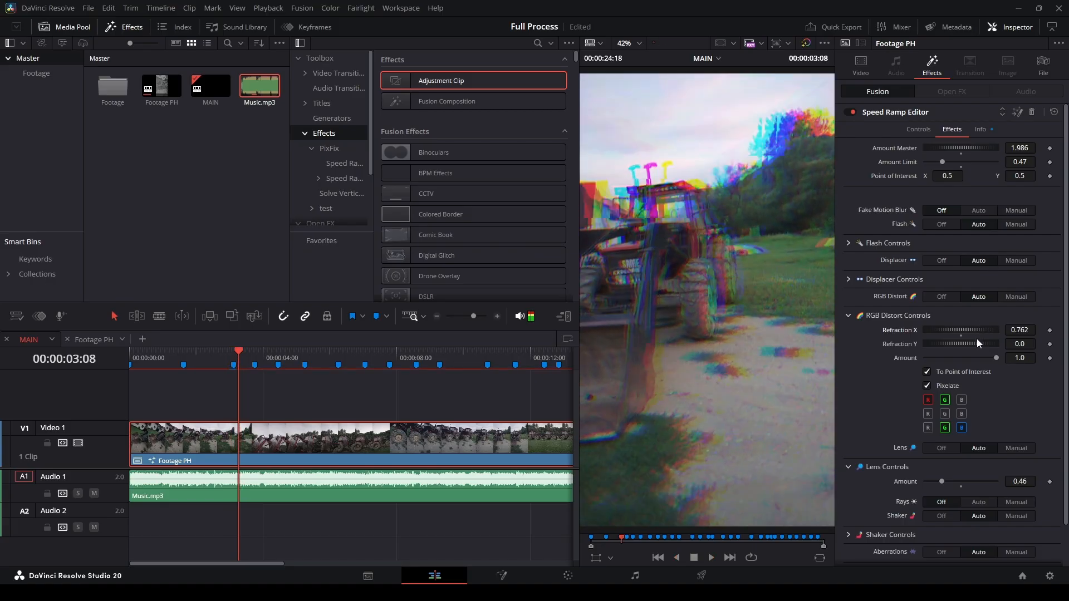
key("k")
left_click(927, 386)
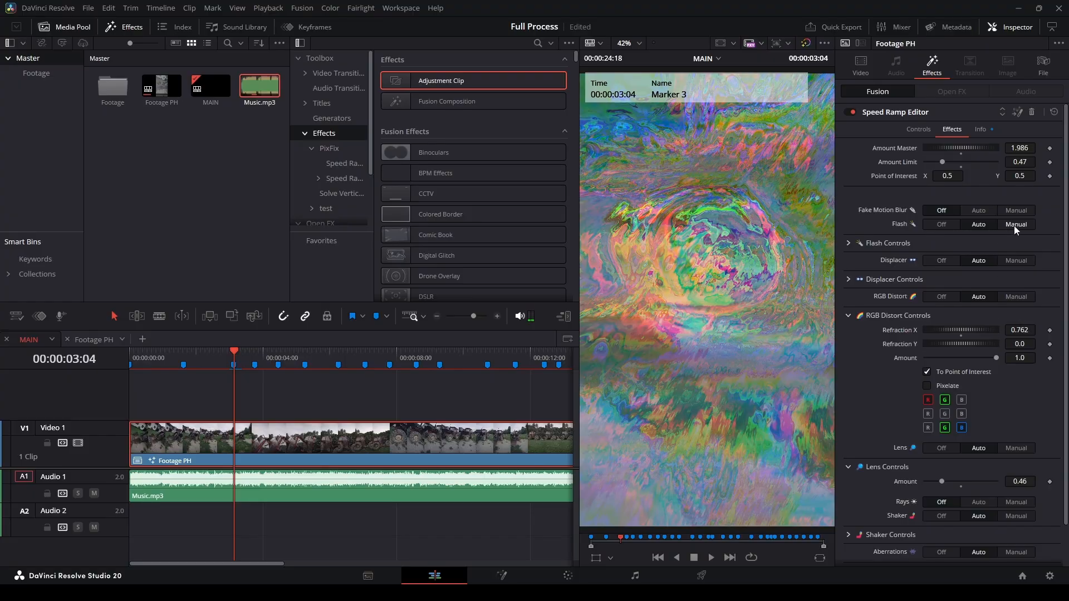
Set RGB Distort to Manual and add an RGB Distort animation at 00:00:03:03.
left_click(1027, 297)
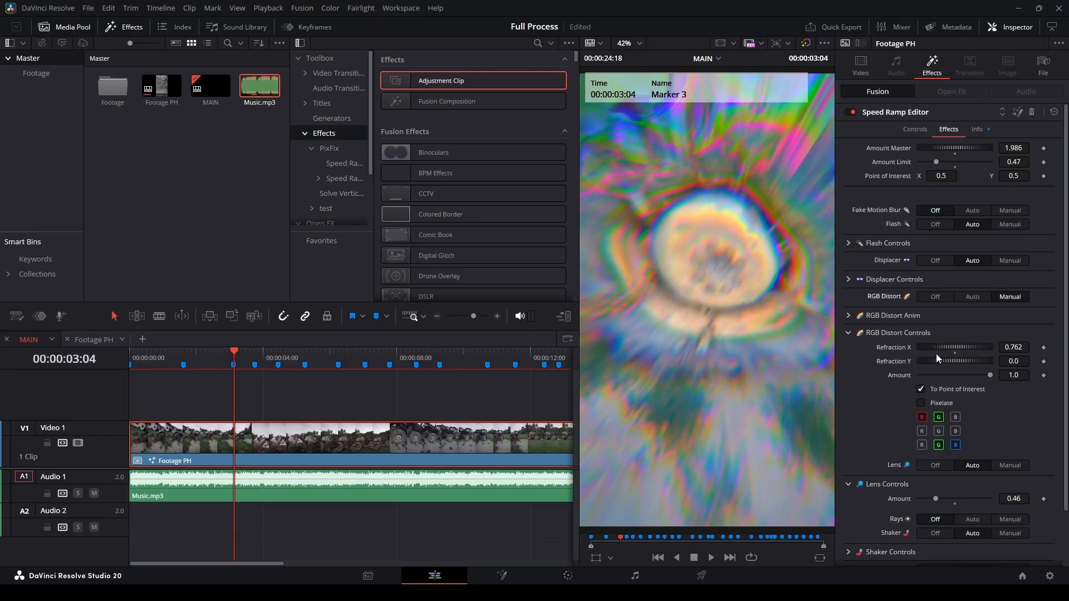
key("Left")
left_click(893, 315)
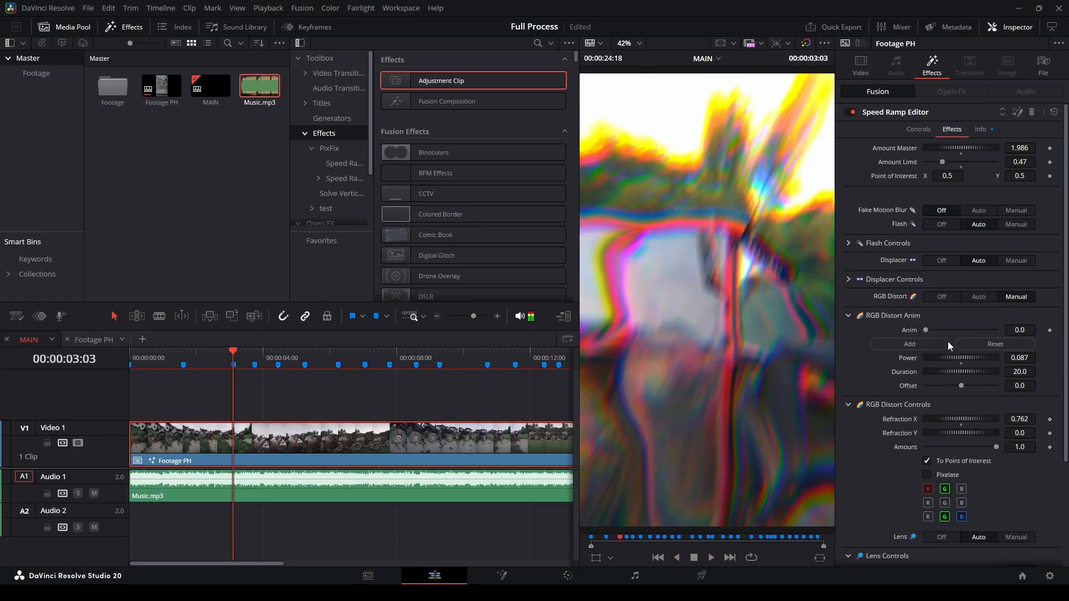
left_click(935, 344)
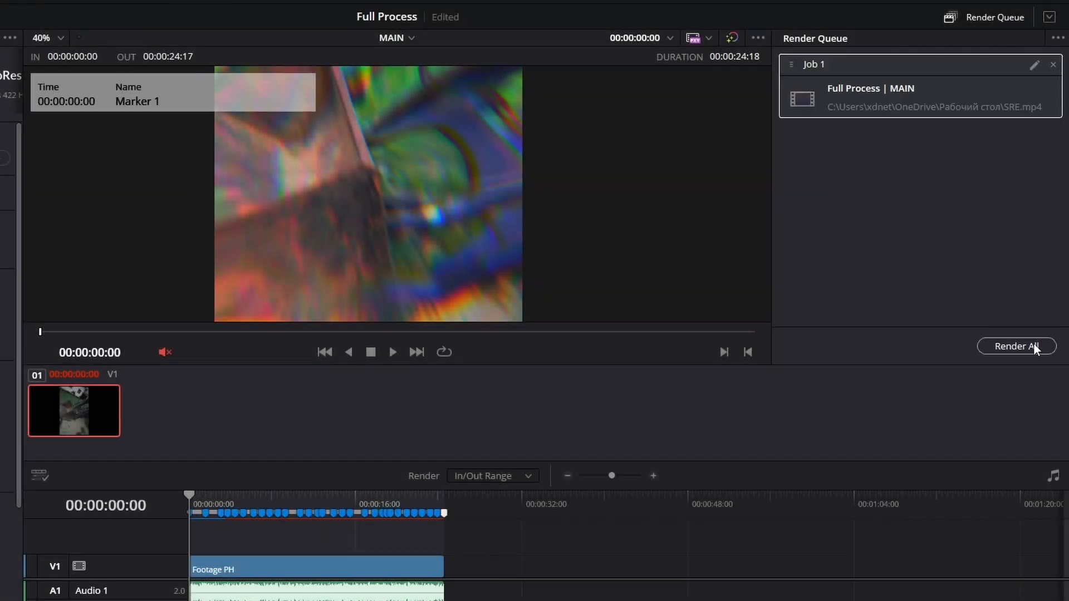
Render the queued MAIN job and adjust the zoom level of the render viewer.
left_click(1034, 344)
left_click(62, 37)
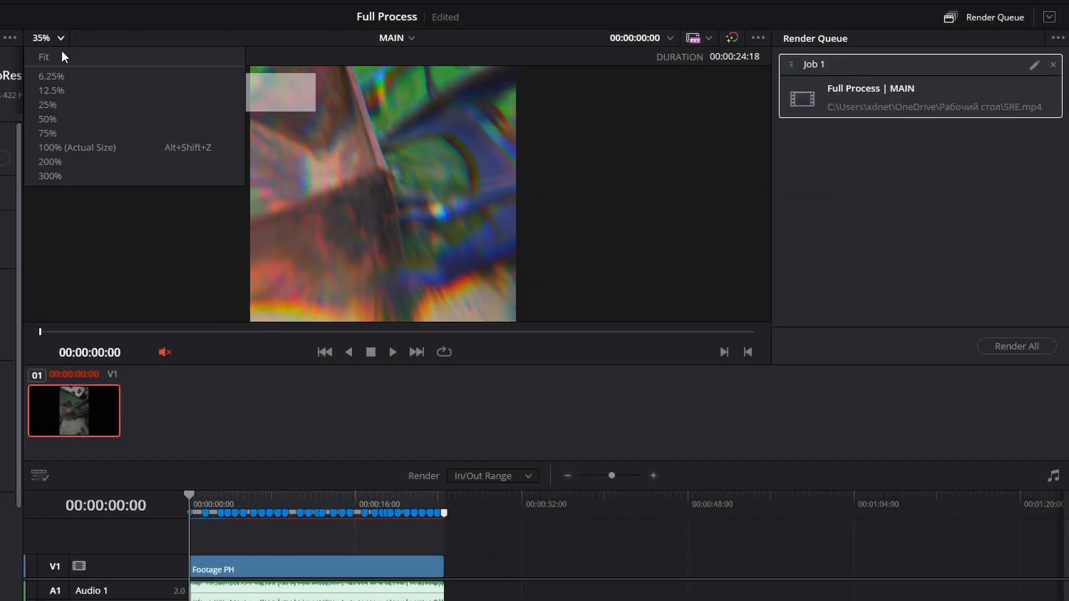
left_click(62, 73)
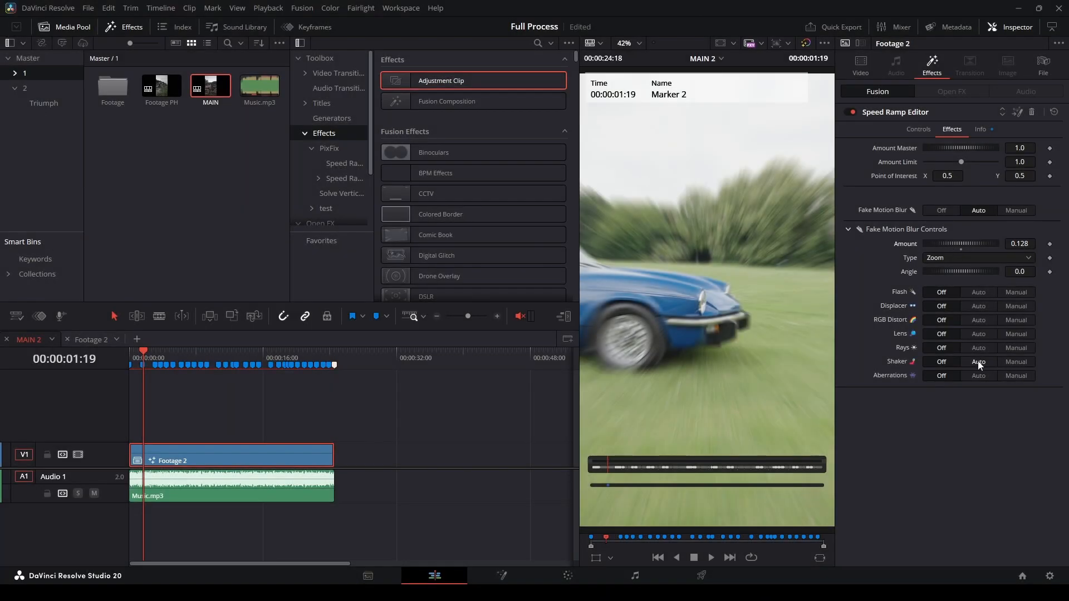
Set Footage 2's Shaker effect to Auto with Amount 4.283 and Speed Scale 1.024, and preview MAIN 2 from the start.
left_click(979, 363)
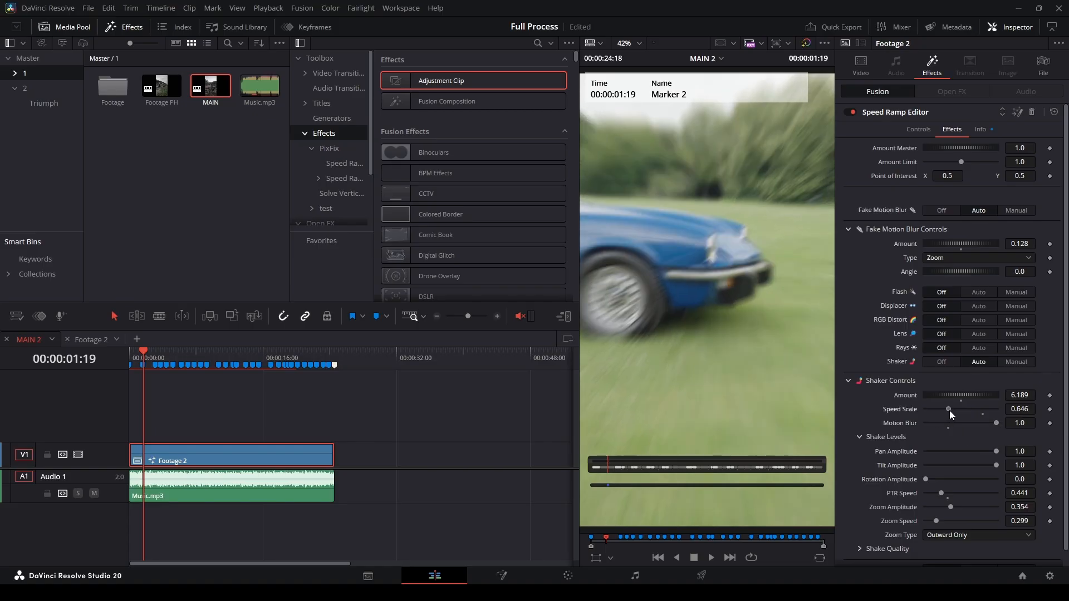
left_click_drag(950, 411, 963, 412)
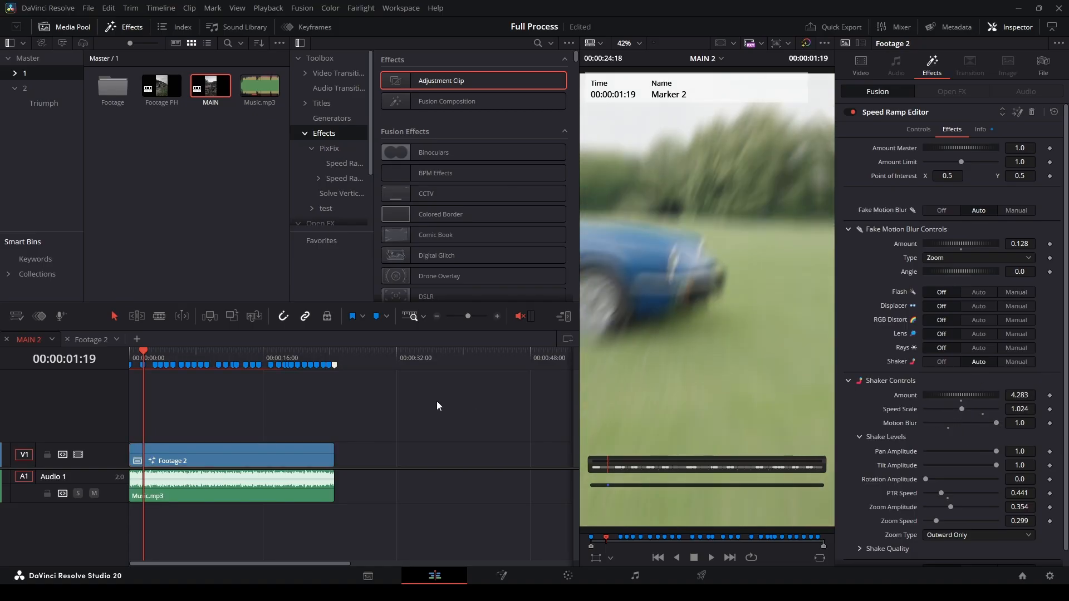
key("Home")
key("space")
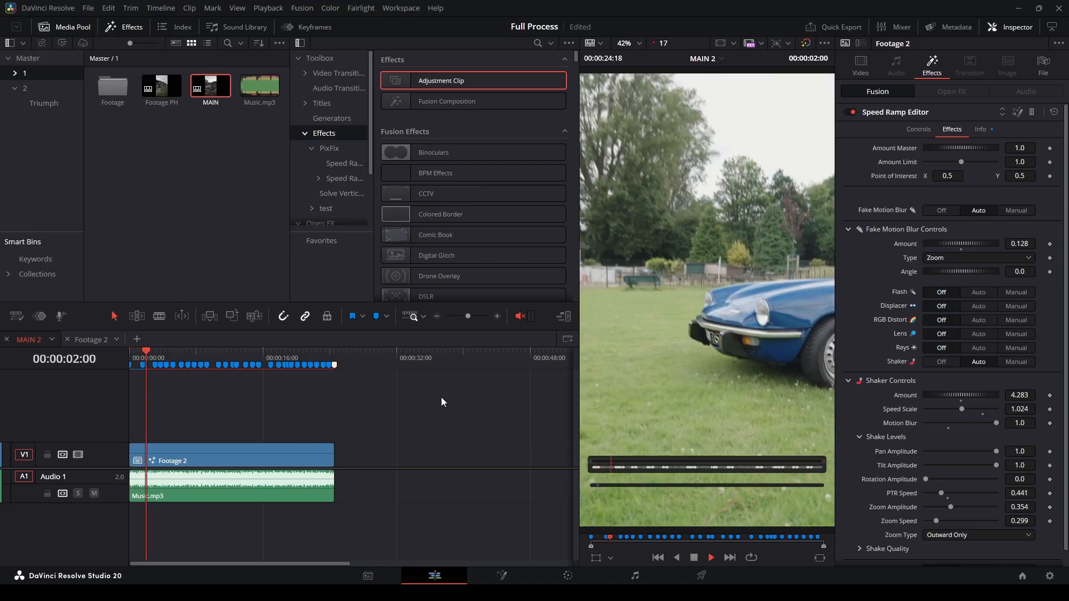
key("space")
Check Footage 2's speed ramp controls, return to its effects, and replay MAIN 2 from the start past the three-second mark.
left_click(930, 131)
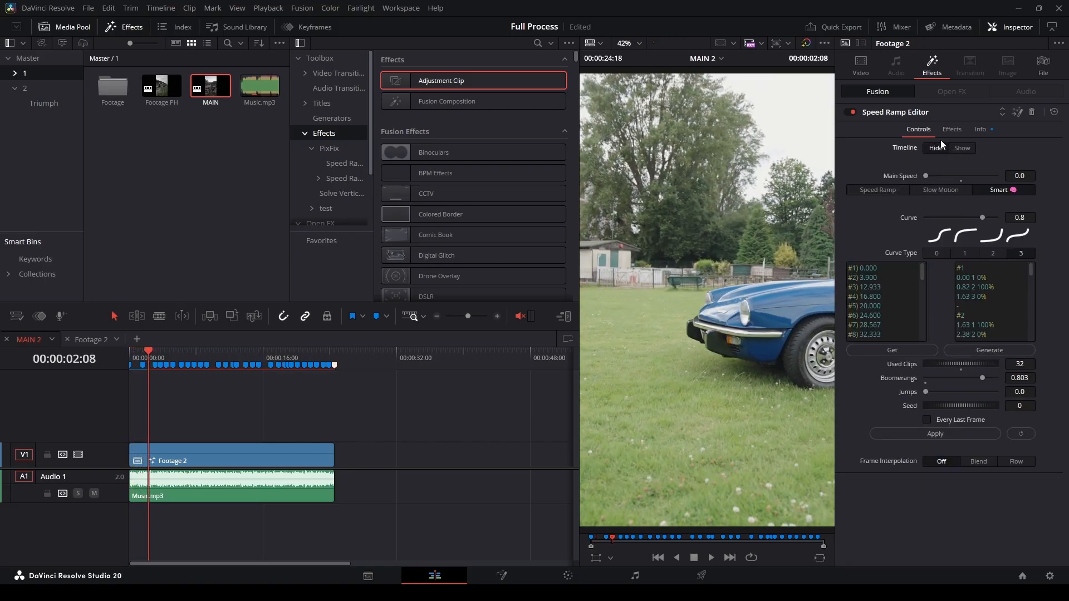
left_click(953, 129)
key("Home")
key("space")
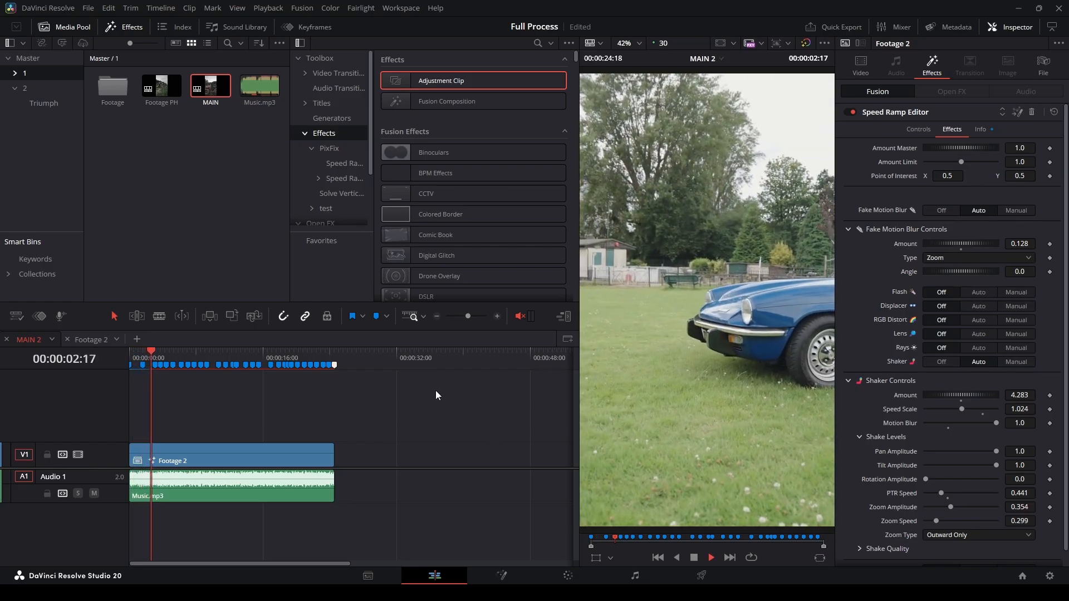
key("space")
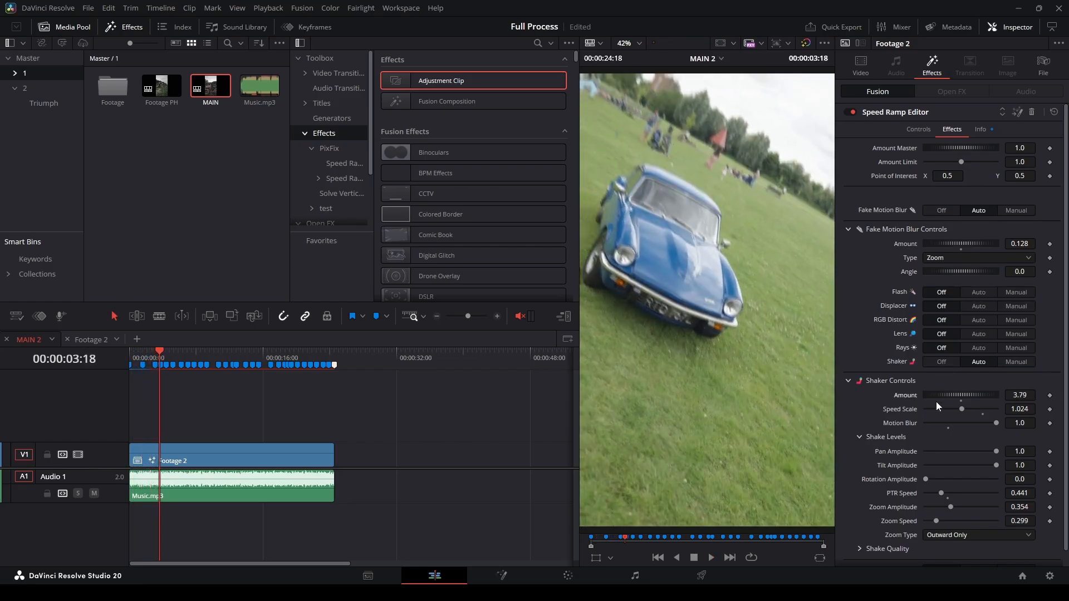